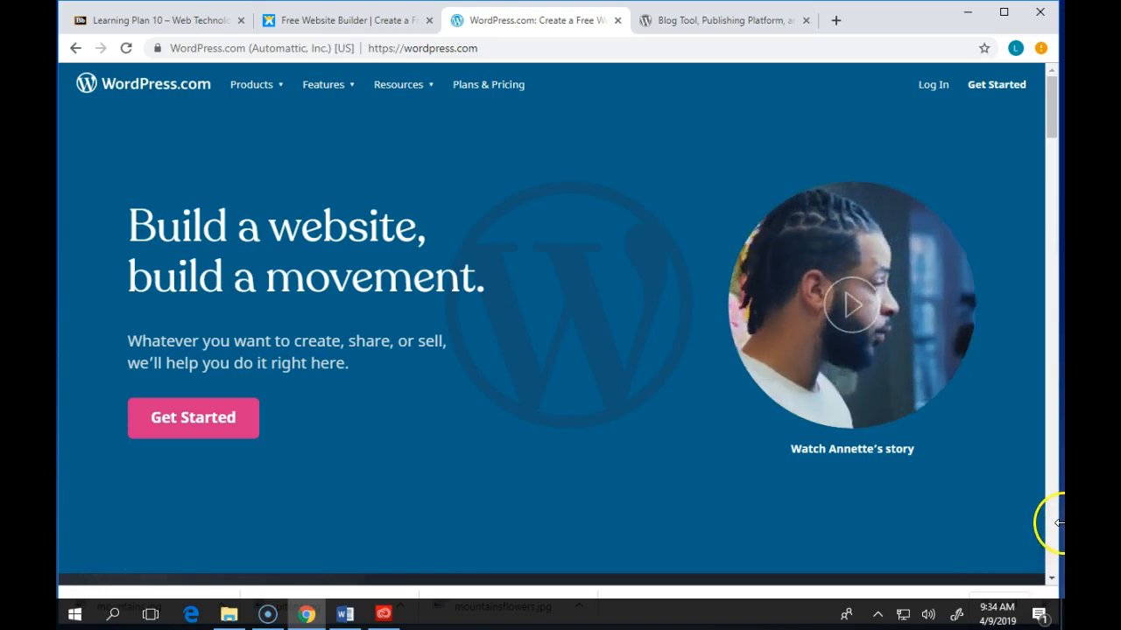
# - Load gratitudebygrace.home.blog in a new Chrome tab
pyautogui.click(835, 20)
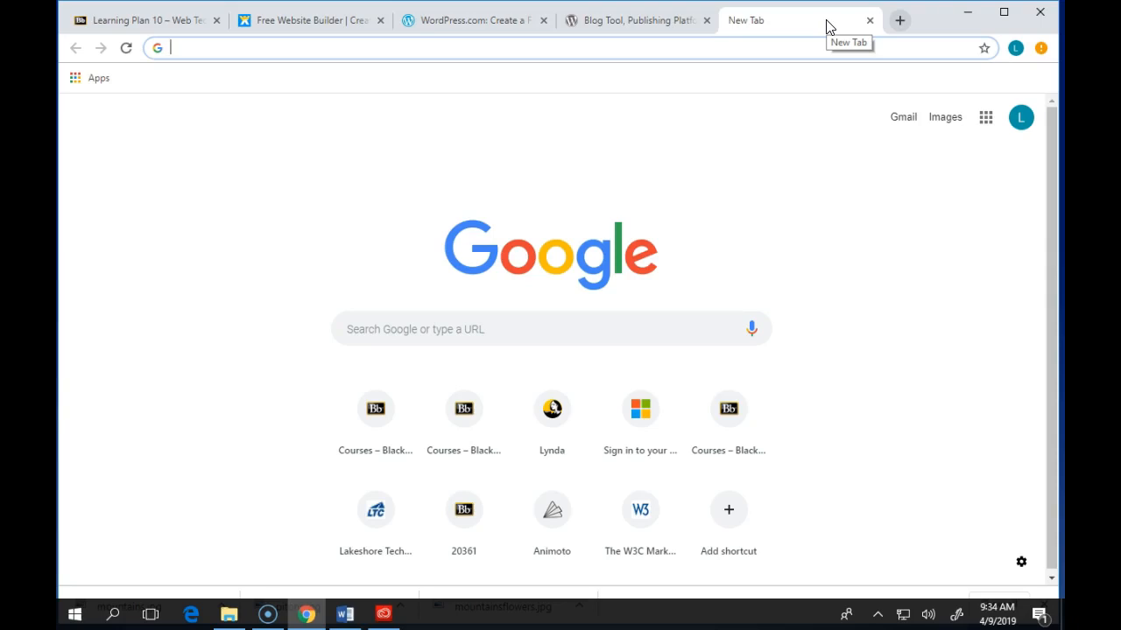
pyautogui.write('r')
pyautogui.press('BackSpace')
pyautogui.press('BackSpace')
pyautogui.write('grati')
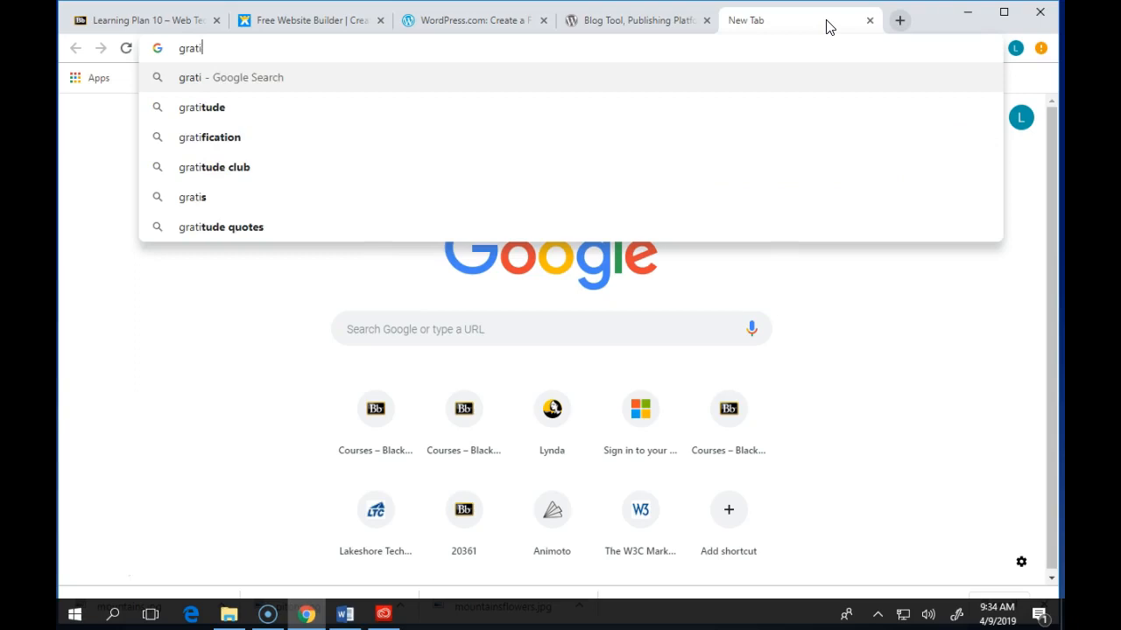
pyautogui.write('tudeby')
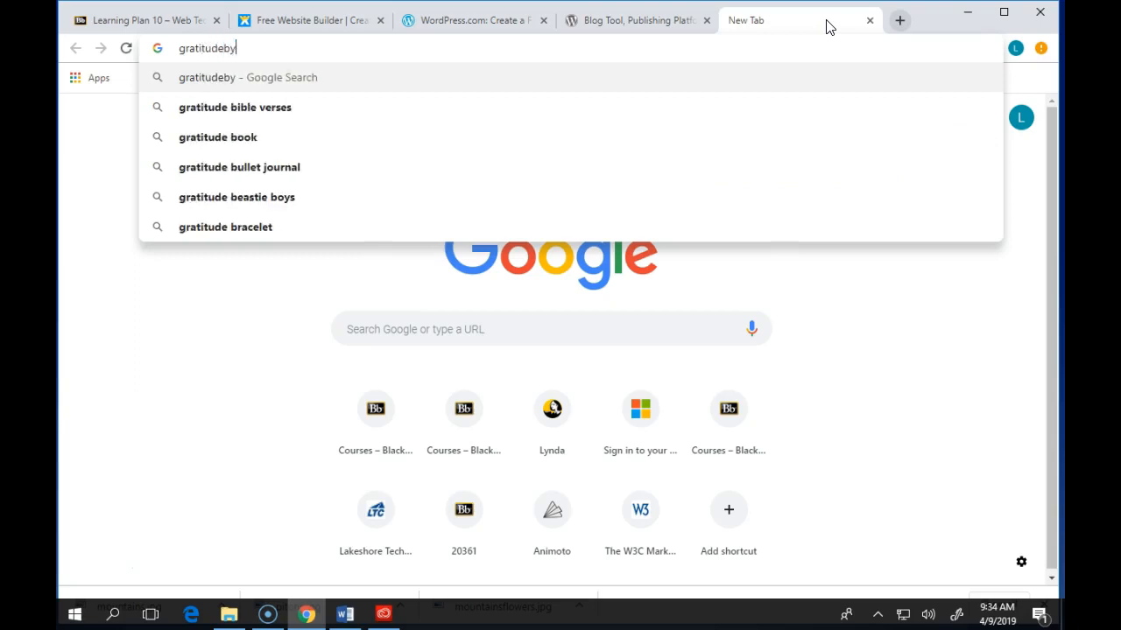
pyautogui.write('grace.home')
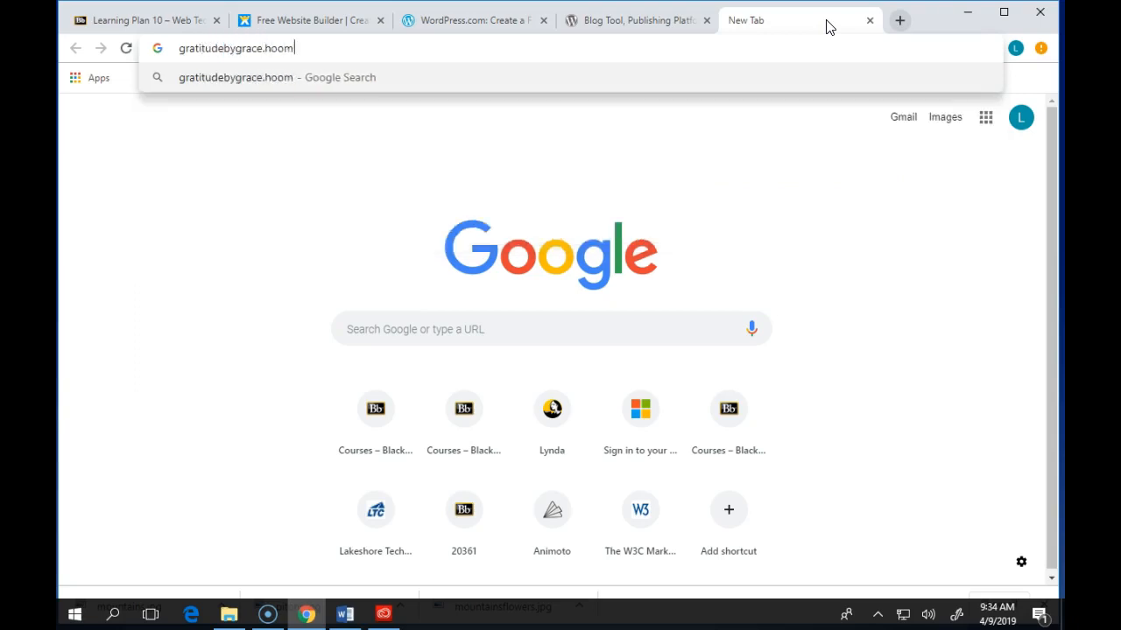
pyautogui.write('.blog')
pyautogui.press('Return')
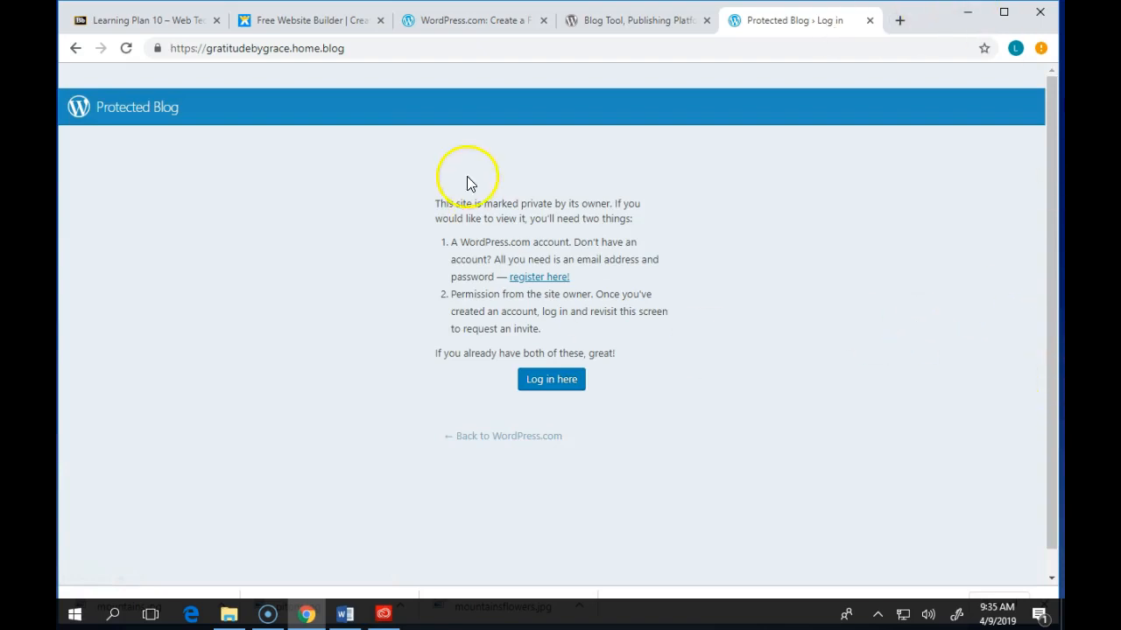
# - Go to the WordPress.com log-in page, begin entering the account e-mail, then switch to Sign Up
pyautogui.click(567, 386)
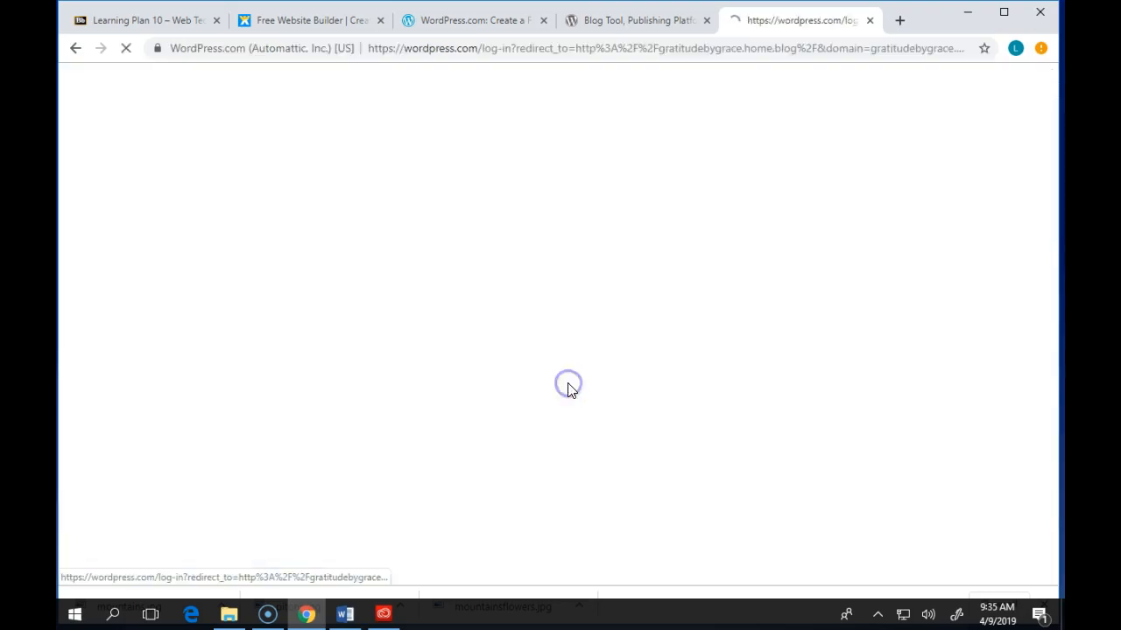
pyautogui.click(473, 230)
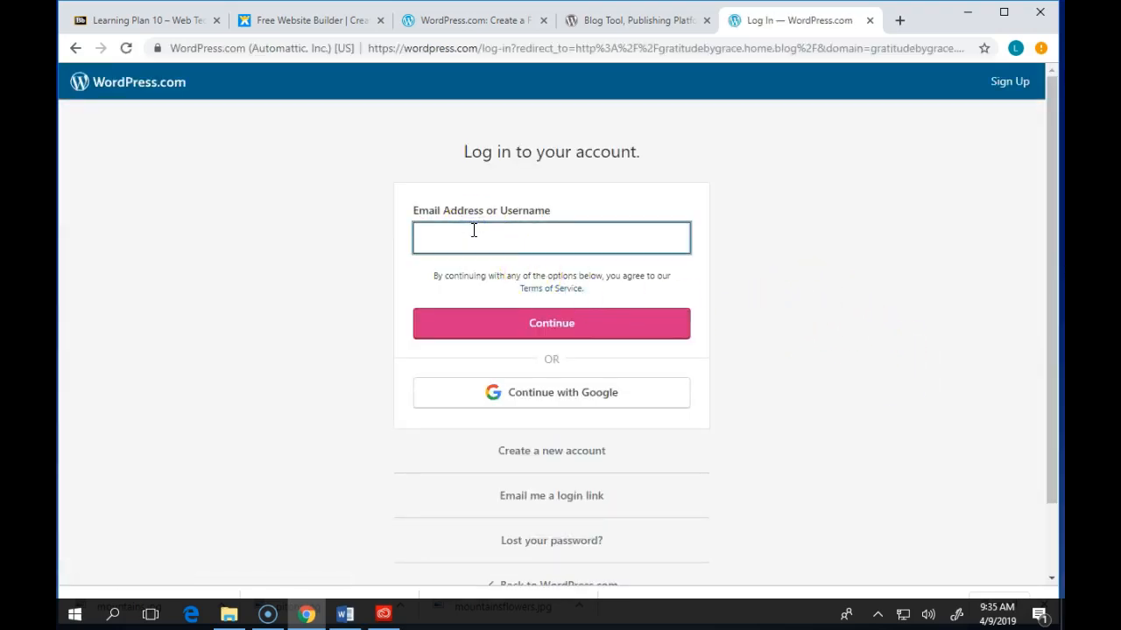
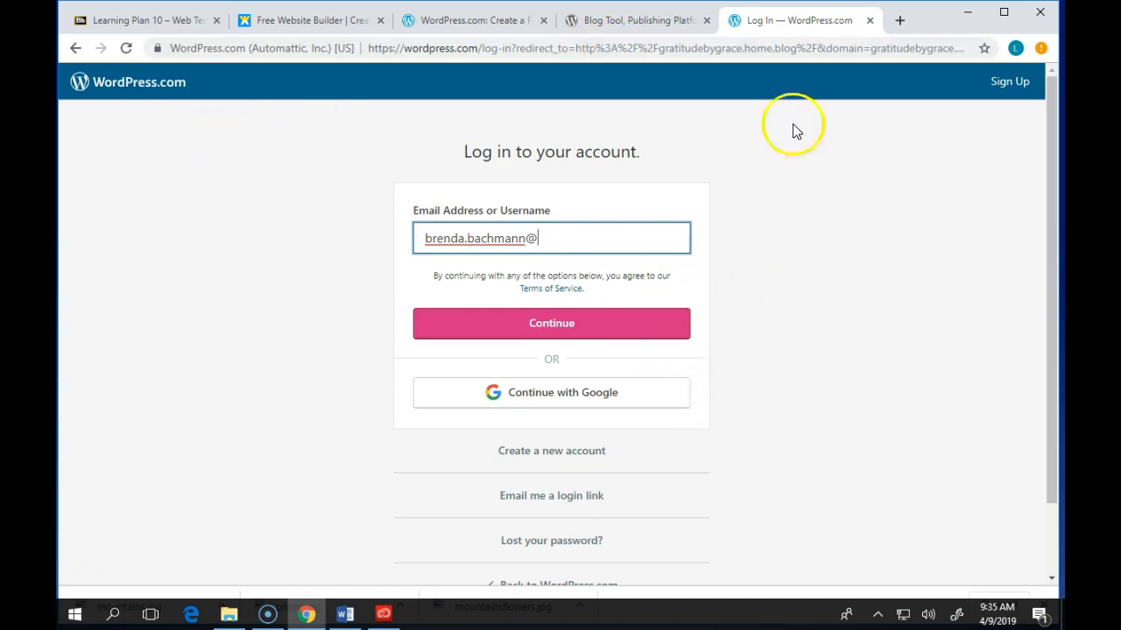
pyautogui.click(1015, 88)
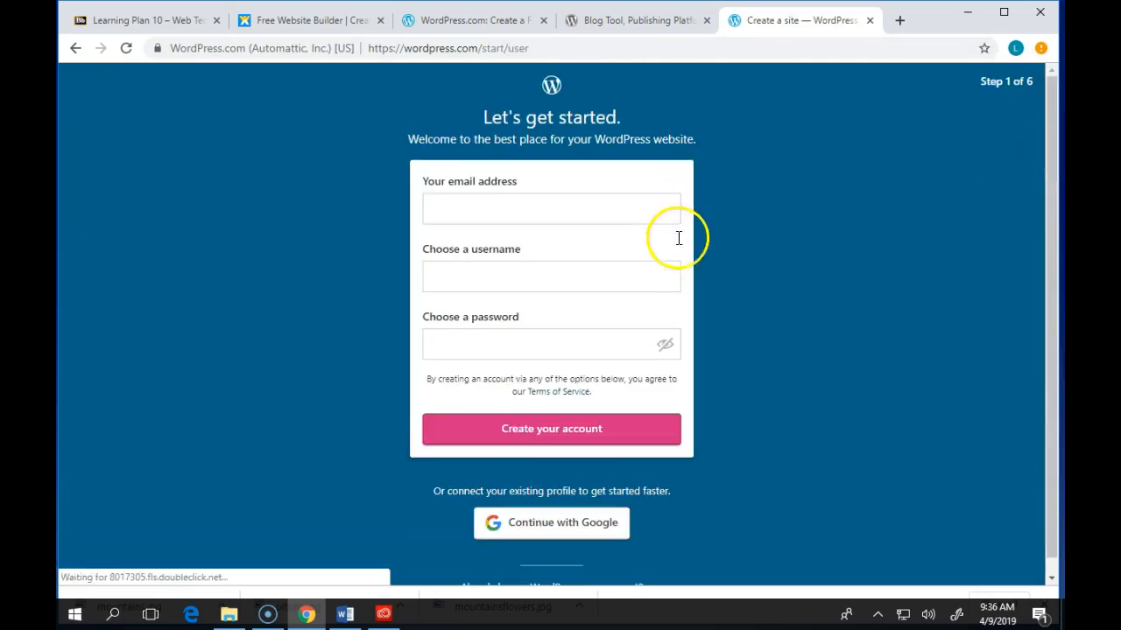
# - Enter the e-mail address, replacing the unavailable one with an available Gmail address
pyautogui.click(488, 205)
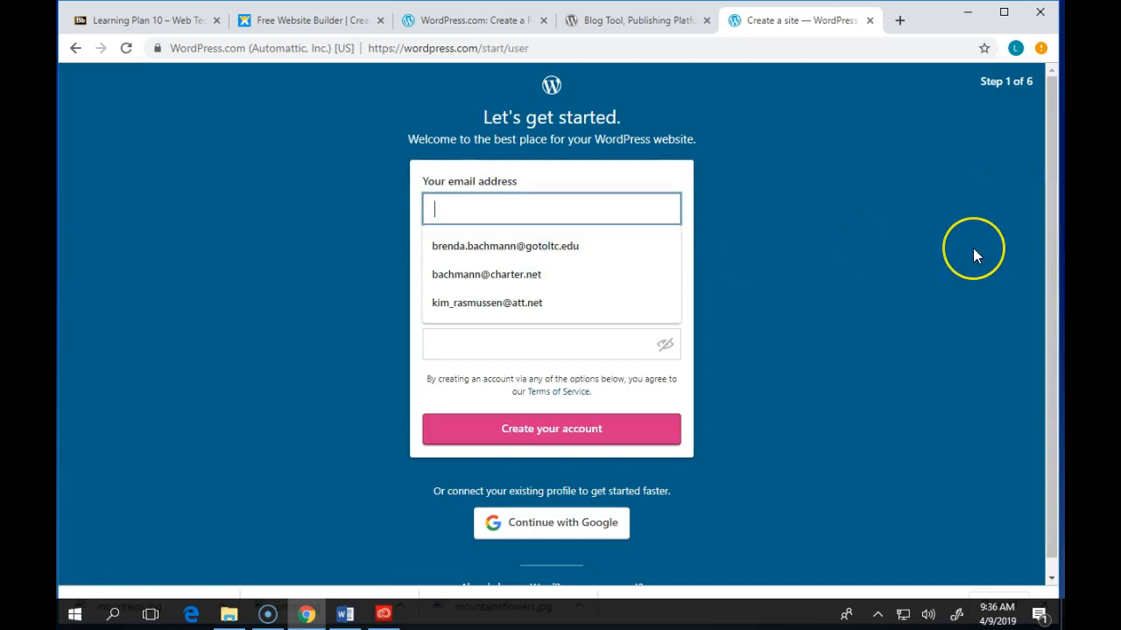
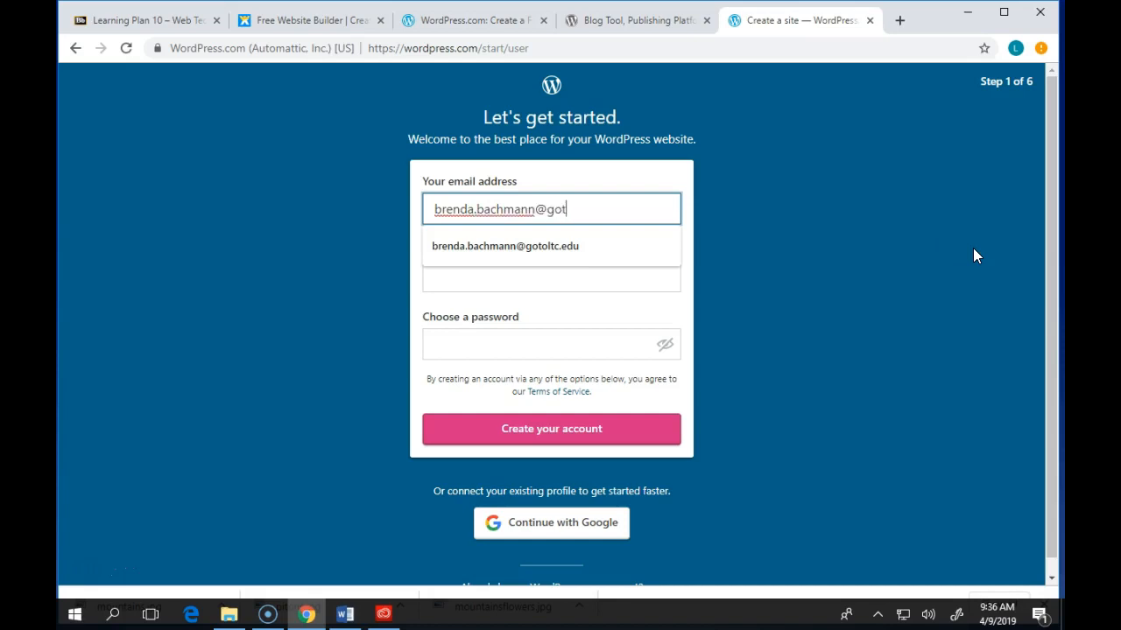
pyautogui.press('Tab')
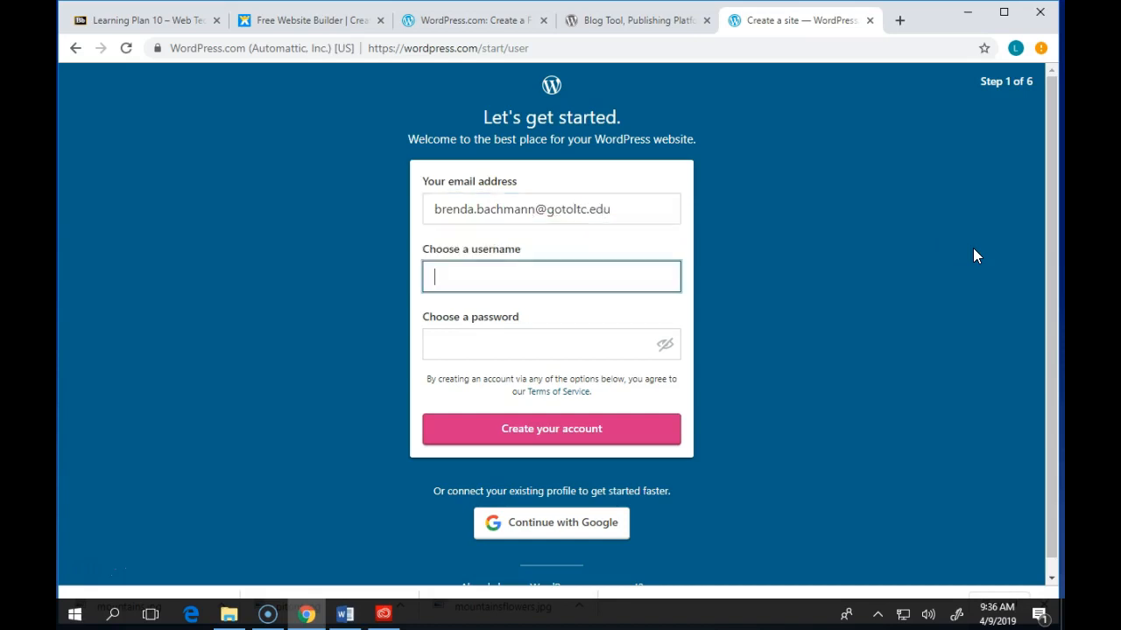
pyautogui.moveTo(611, 211); pyautogui.dragTo(379, 203)
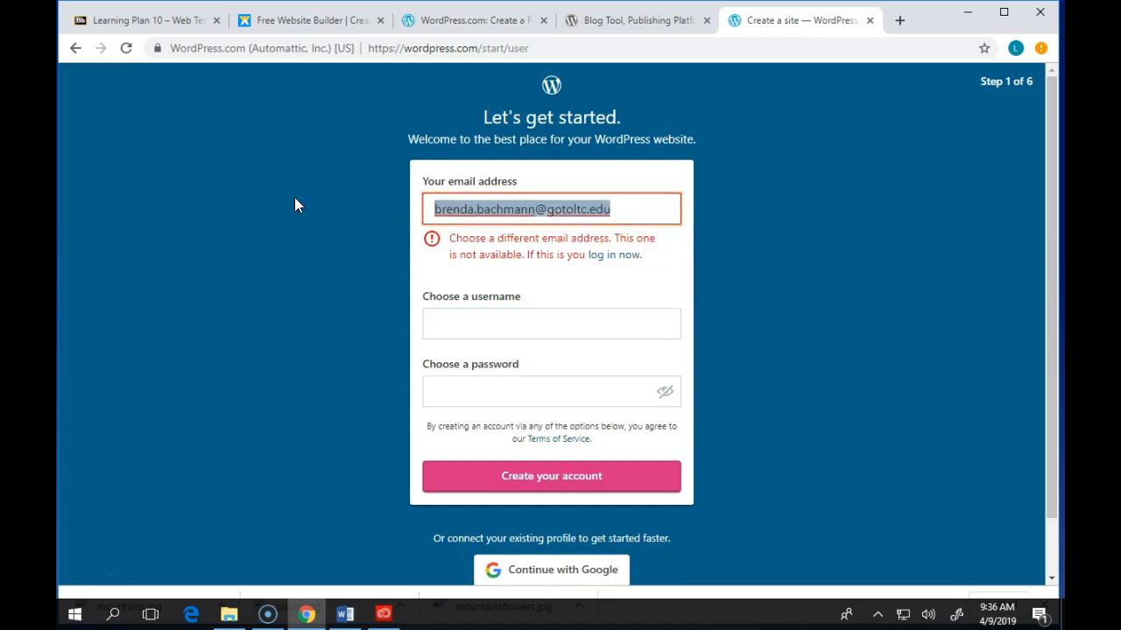
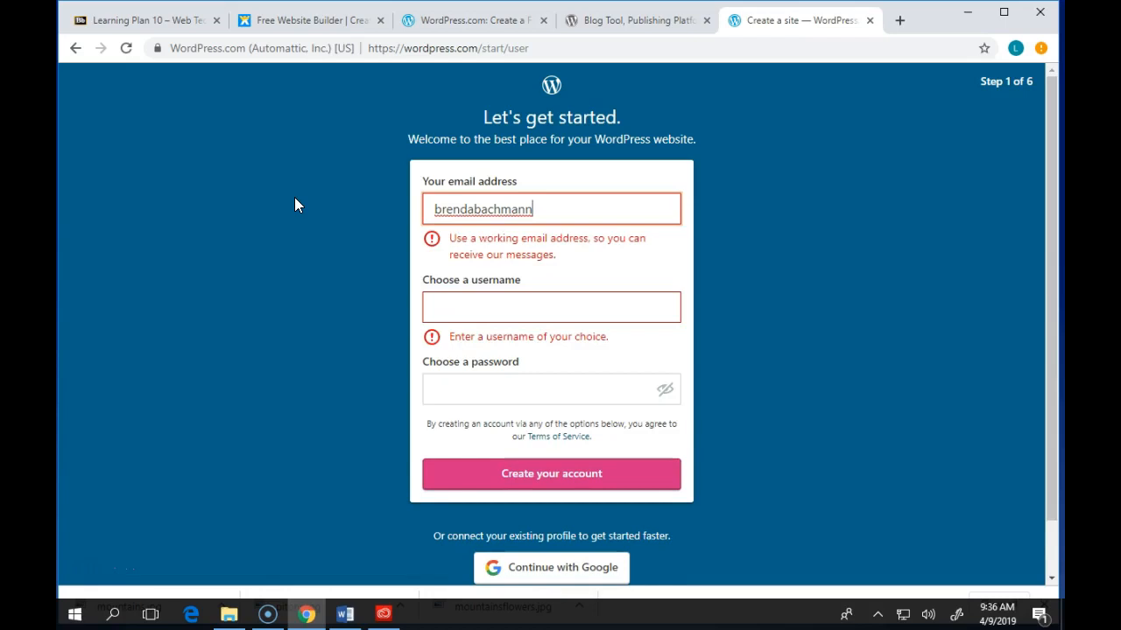
pyautogui.press('Left')
pyautogui.press('Left')
pyautogui.press('Left')
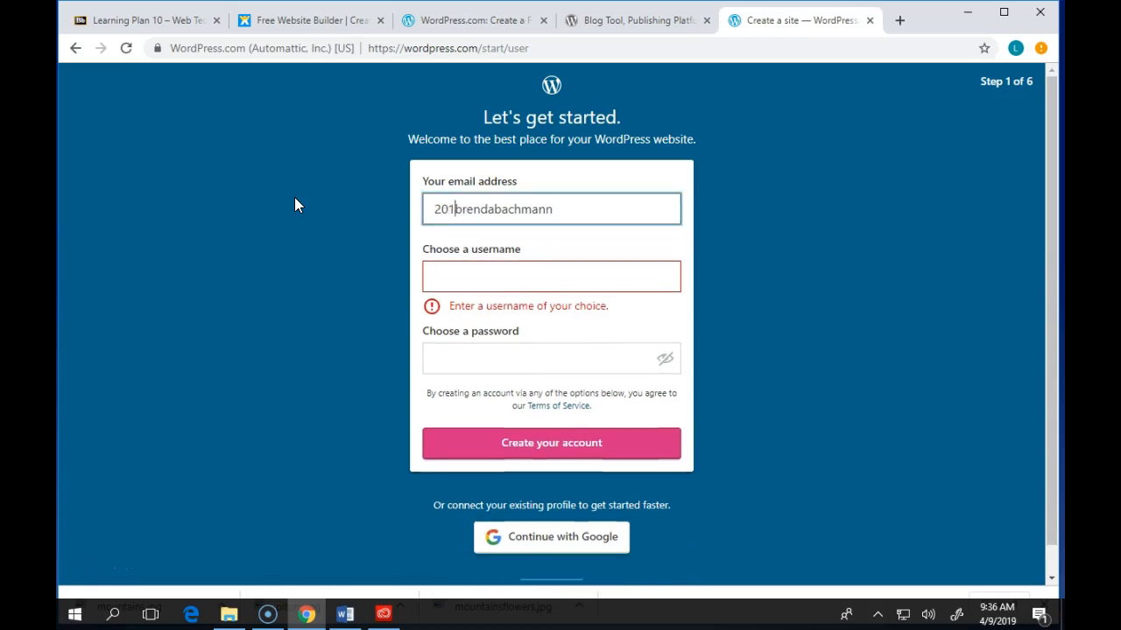
pyautogui.press('Right')
pyautogui.press('Right')
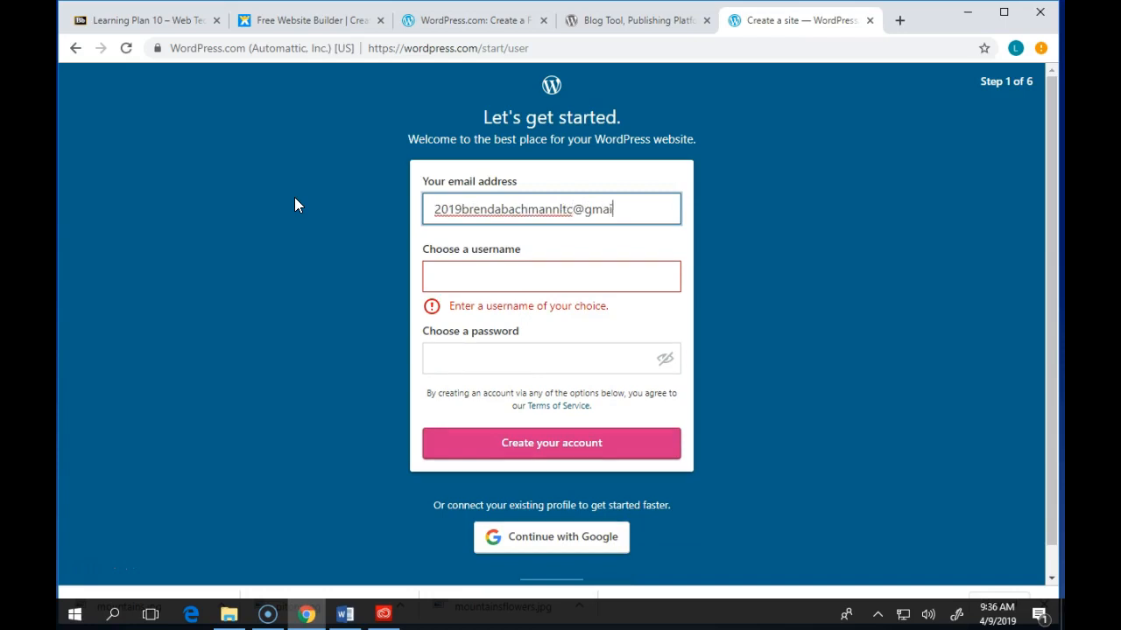
pyautogui.press('Tab')
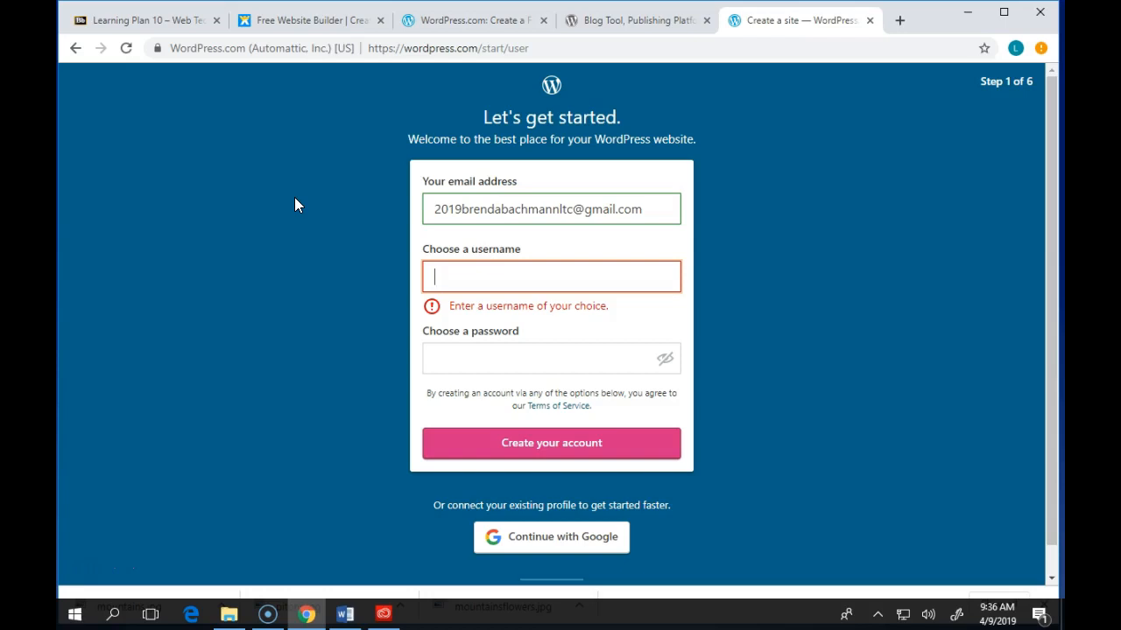
# - Enter a username made unique with '2019' appended, set the password, and create the account
pyautogui.write('bren')
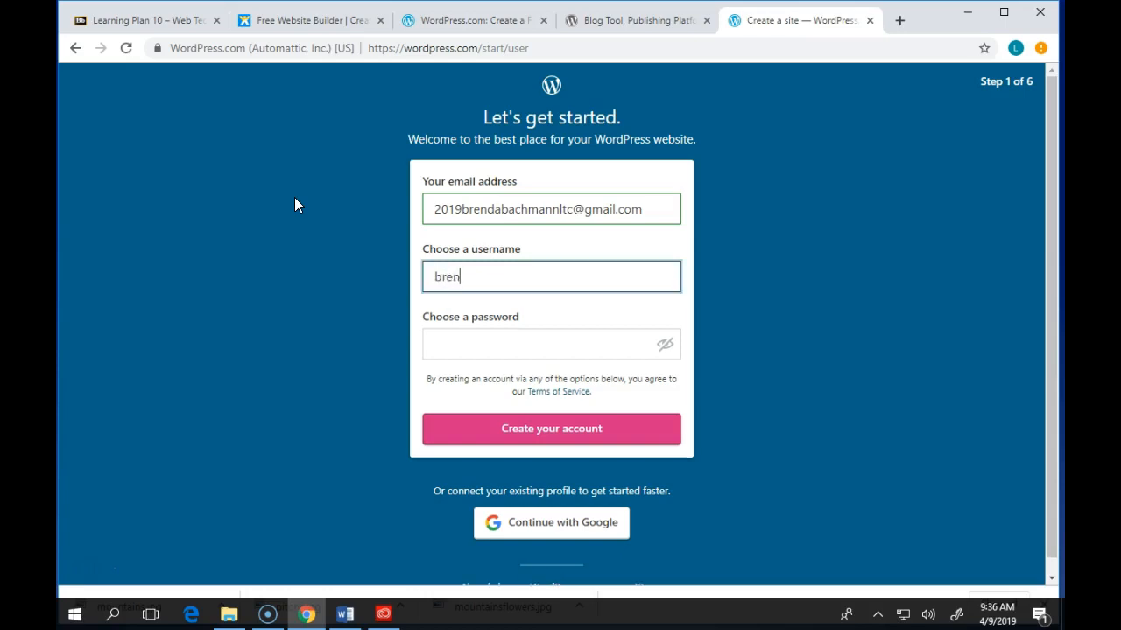
pyautogui.write('dabachmann')
pyautogui.press('Tab')
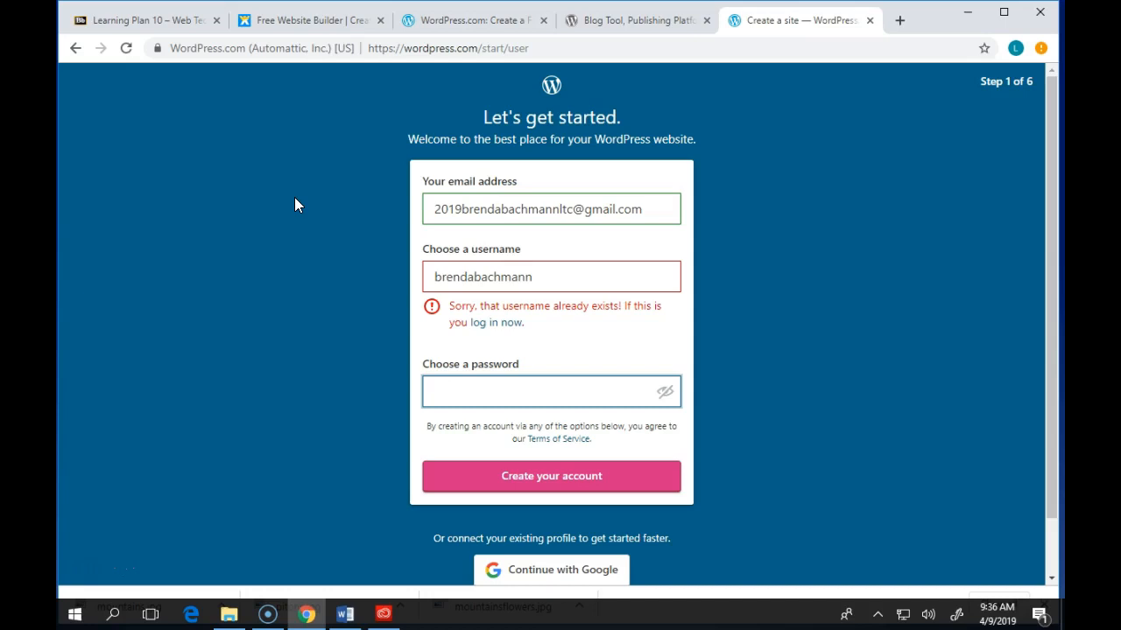
pyautogui.write('••••••••')
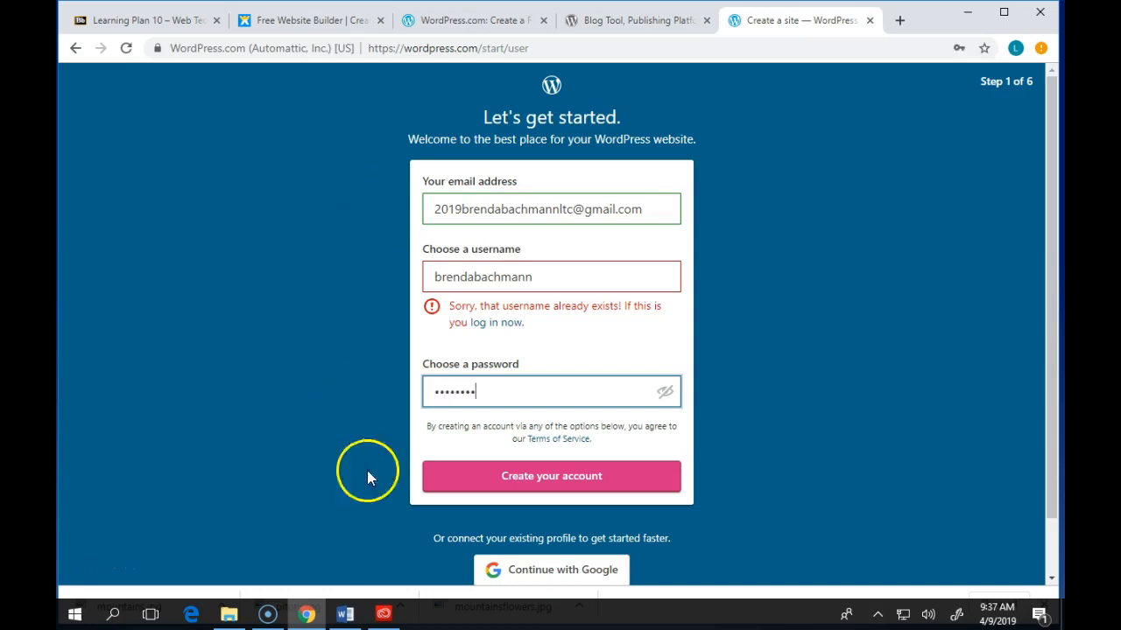
pyautogui.click(544, 281)
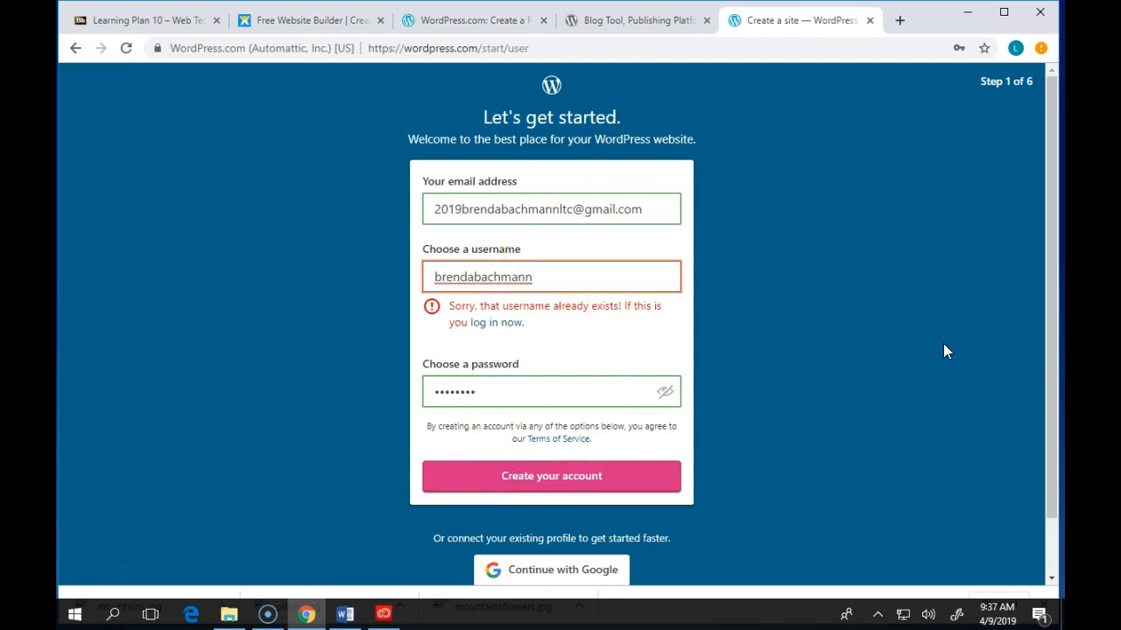
pyautogui.write('2019')
pyautogui.click(541, 347)
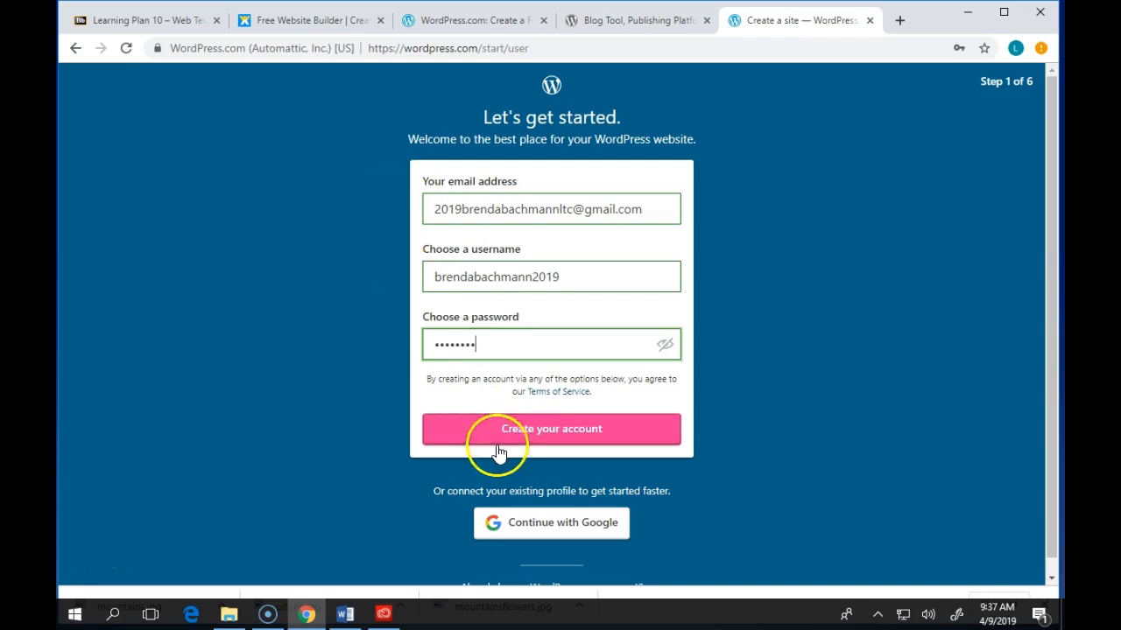
pyautogui.click(535, 441)
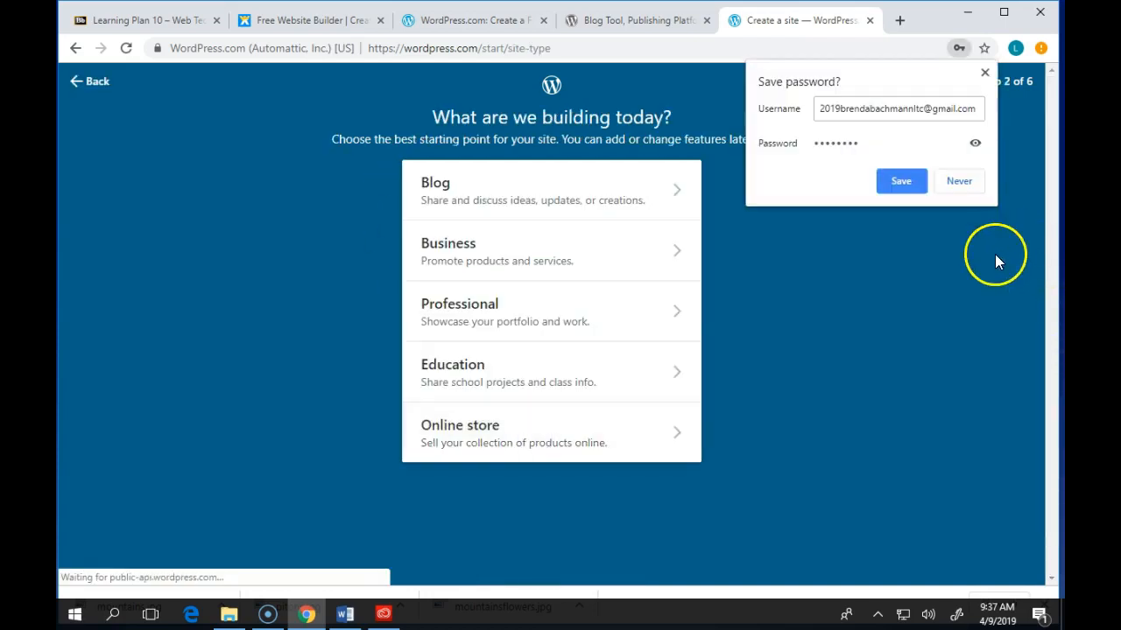
# - Decline Chrome's offer to save the password and pick Business as the site type
pyautogui.click(973, 181)
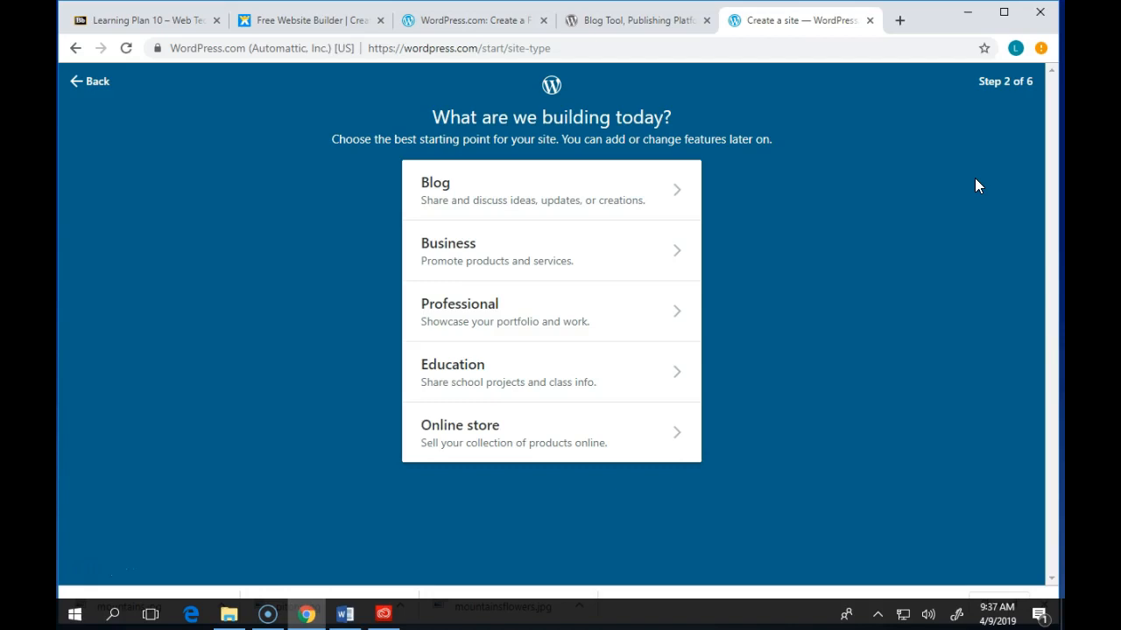
pyautogui.click(495, 246)
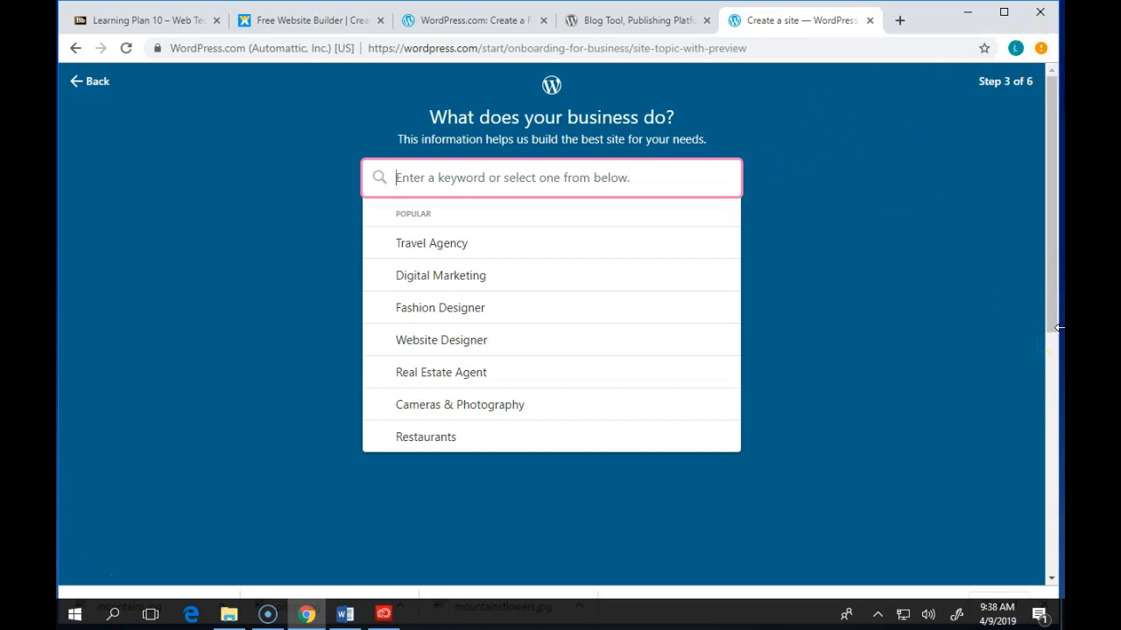
# - Enter Yoga as the business topic and submit it
pyautogui.write('Yoga')
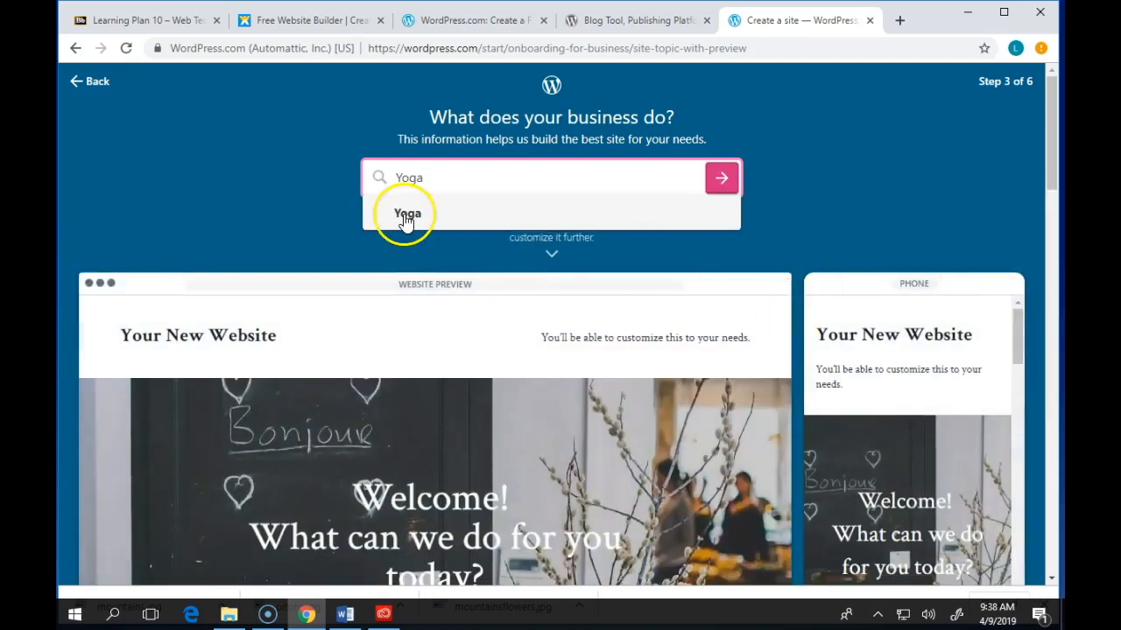
pyautogui.click(405, 214)
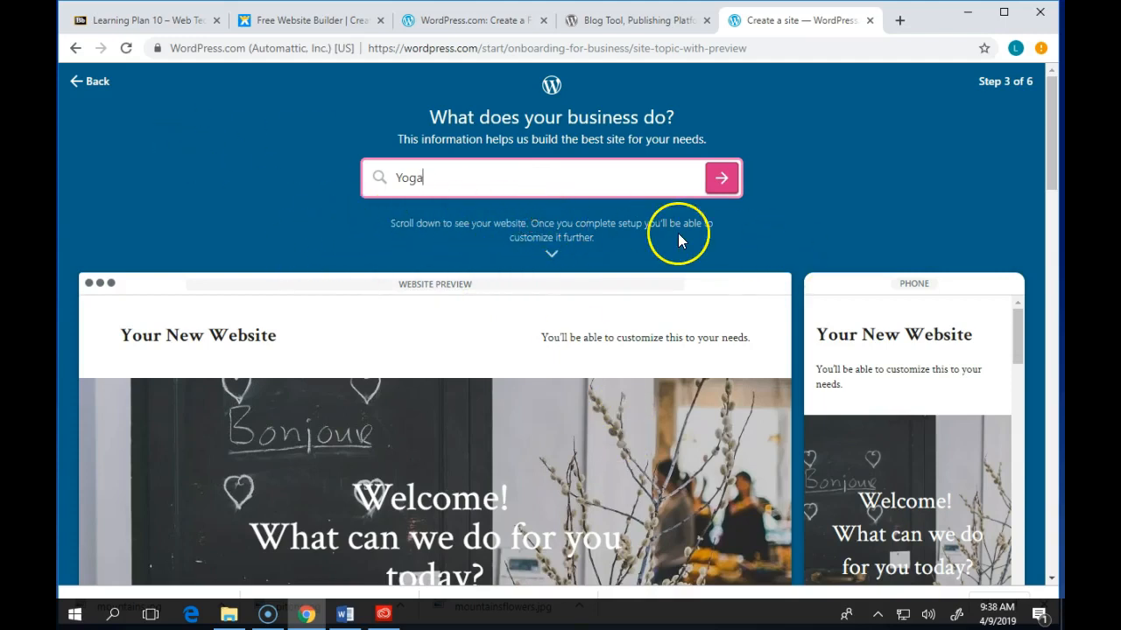
pyautogui.scroll(-3, 688, 427)
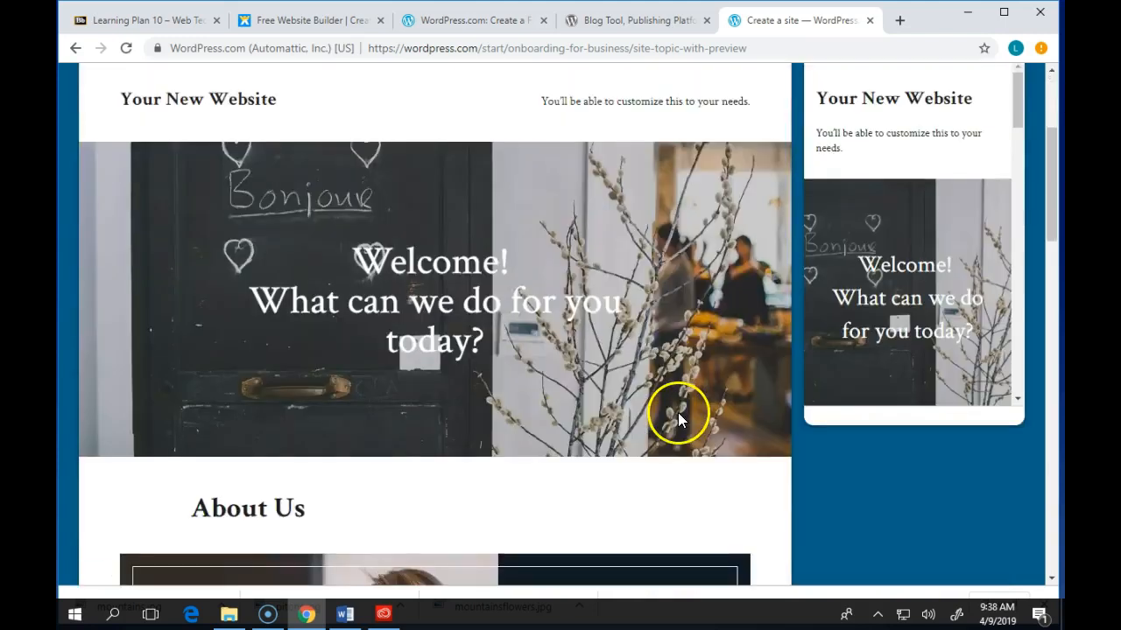
pyautogui.scroll(-15, 678, 418)
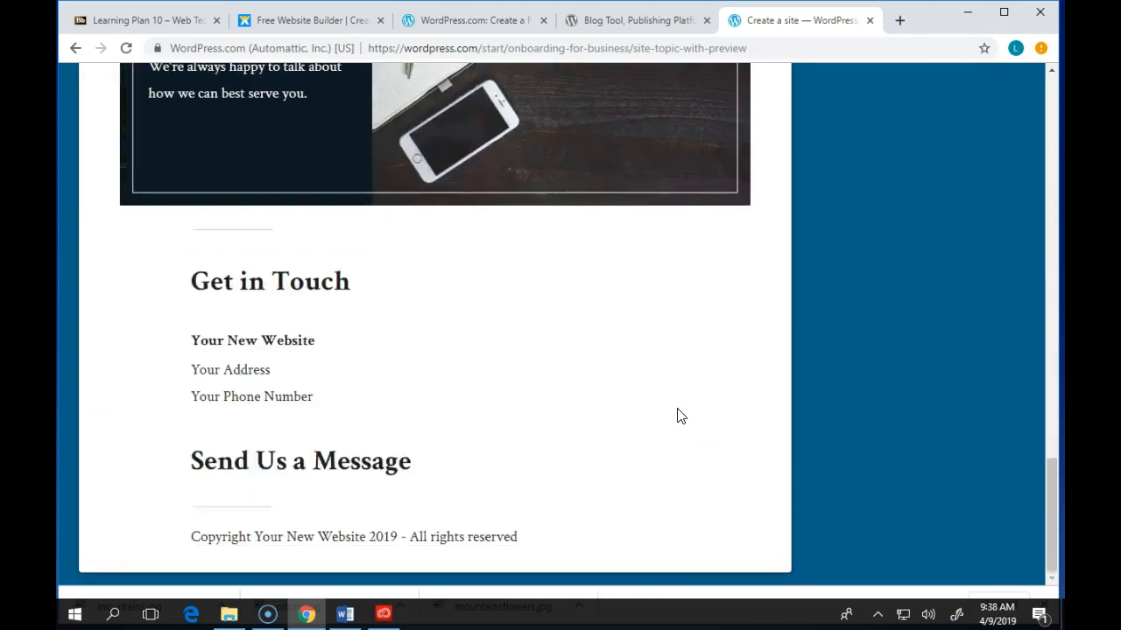
pyautogui.scroll(18, 681, 416)
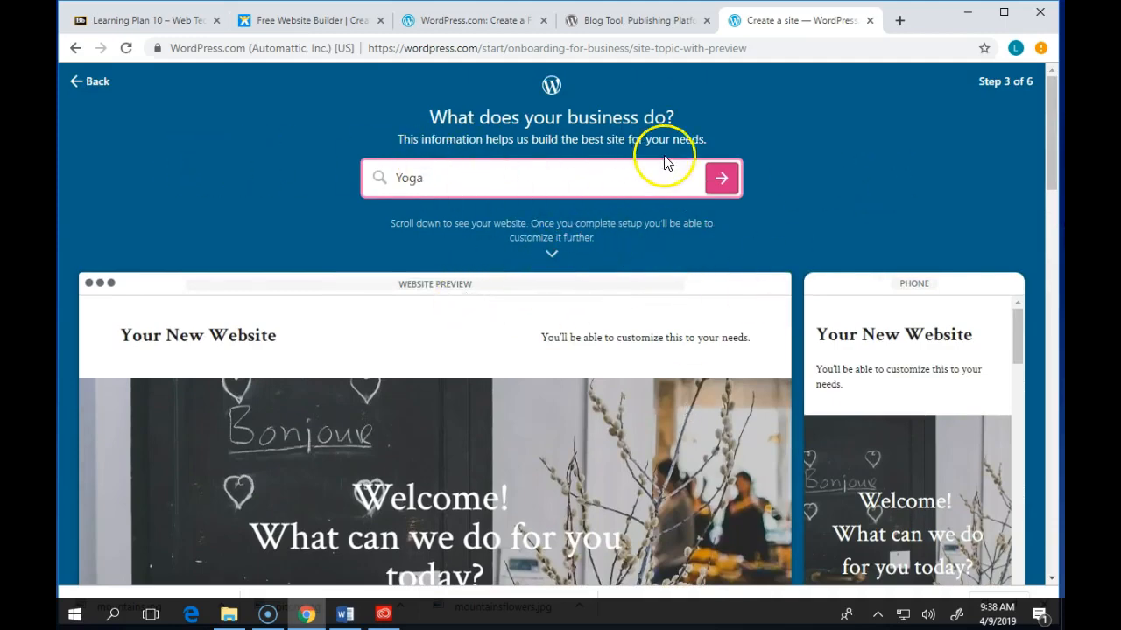
pyautogui.click(722, 185)
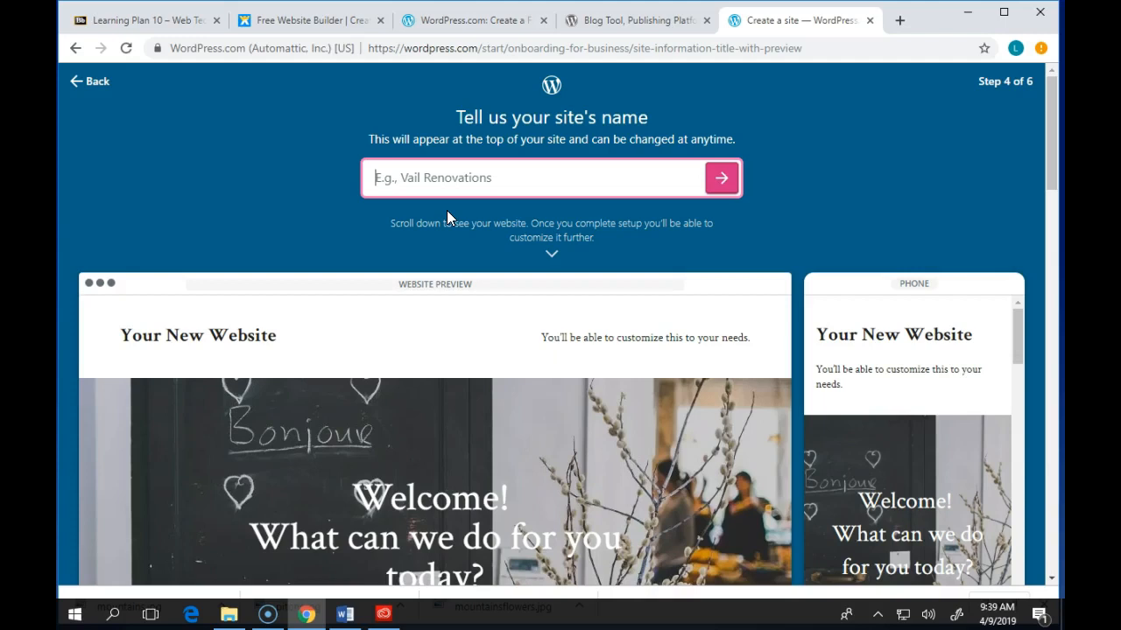
# - Enter 'Yo-Goats' as the site name and continue to the address step
pyautogui.click(424, 182)
pyautogui.write('Yo-Goats')
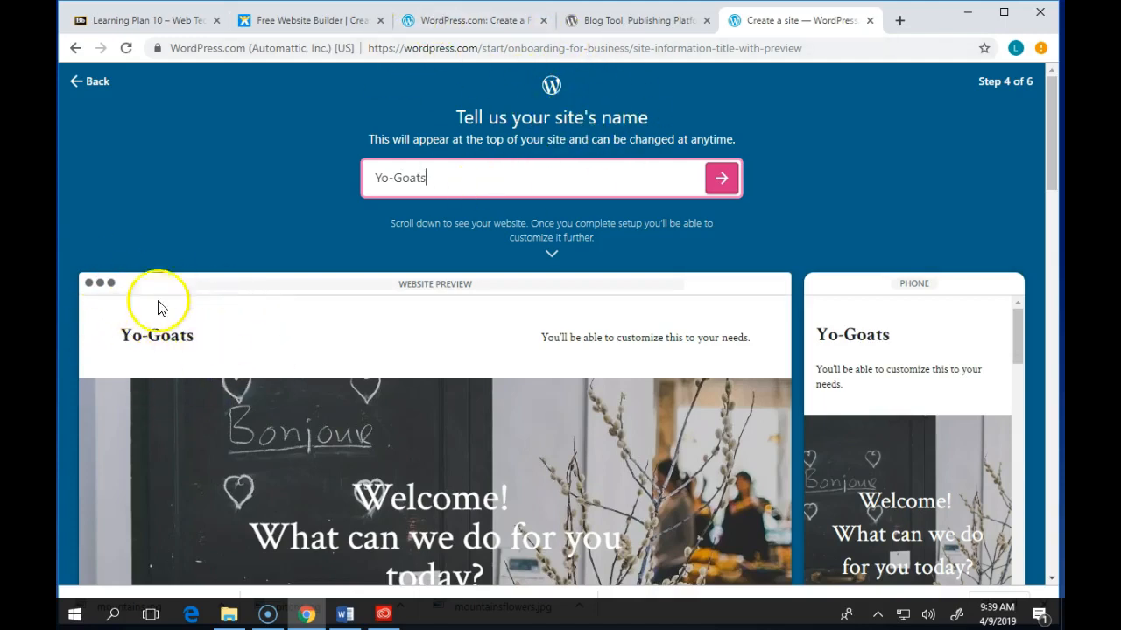
pyautogui.click(722, 182)
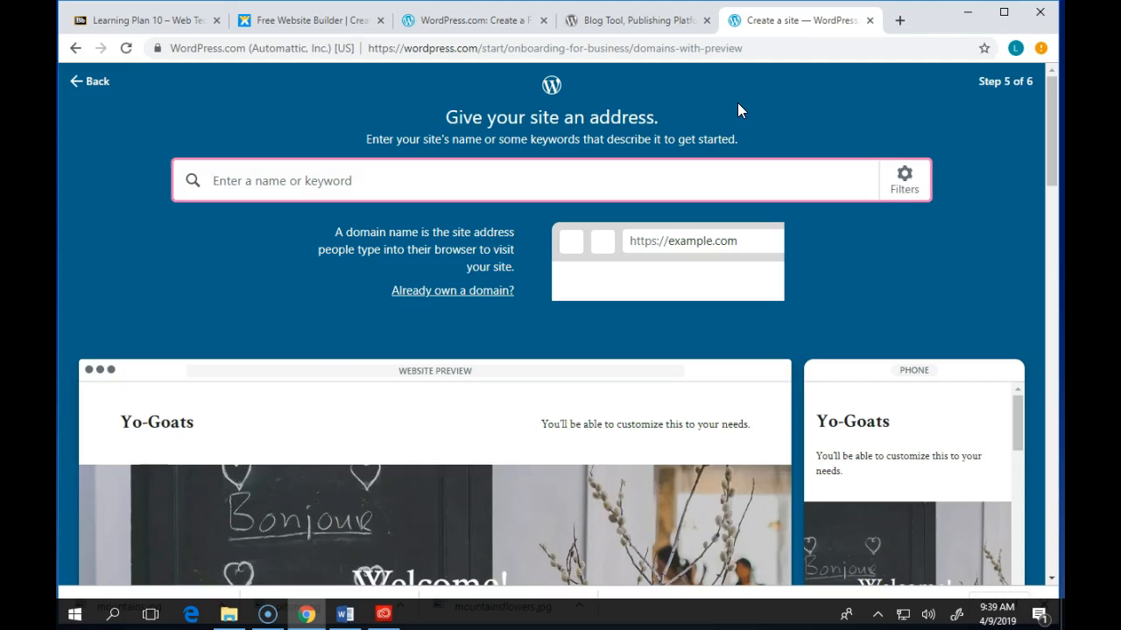
# - Search addresses for 'yogoats', browse the suggestions, and select the free yogoats.wordpress.com
pyautogui.write('yogoats')
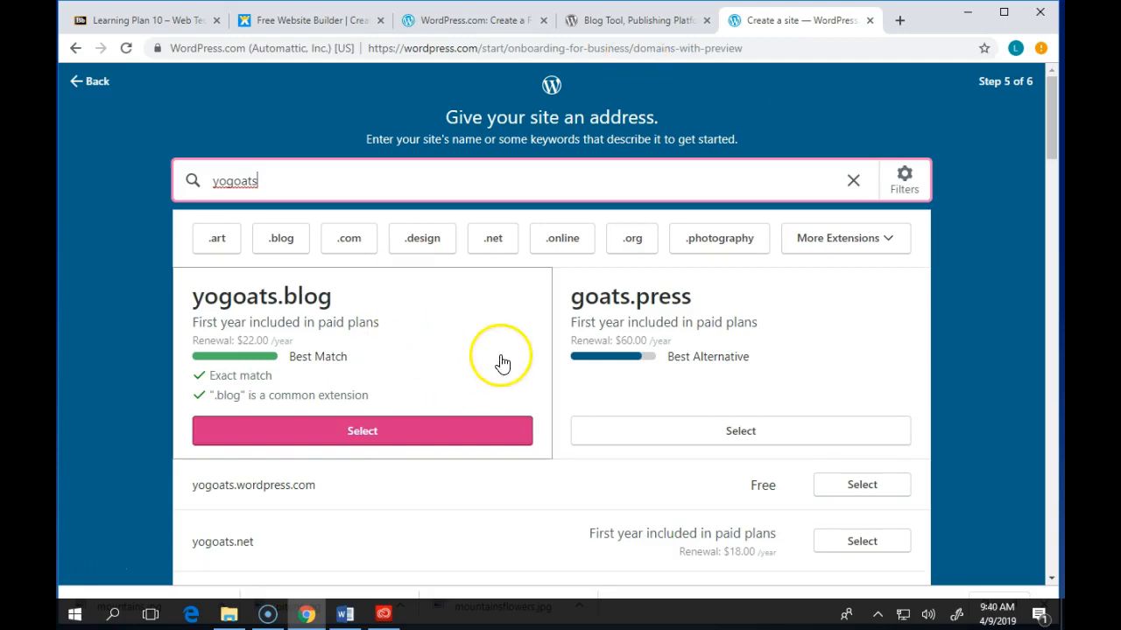
pyautogui.scroll(-2, 503, 362)
pyautogui.scroll(-3, 505, 386)
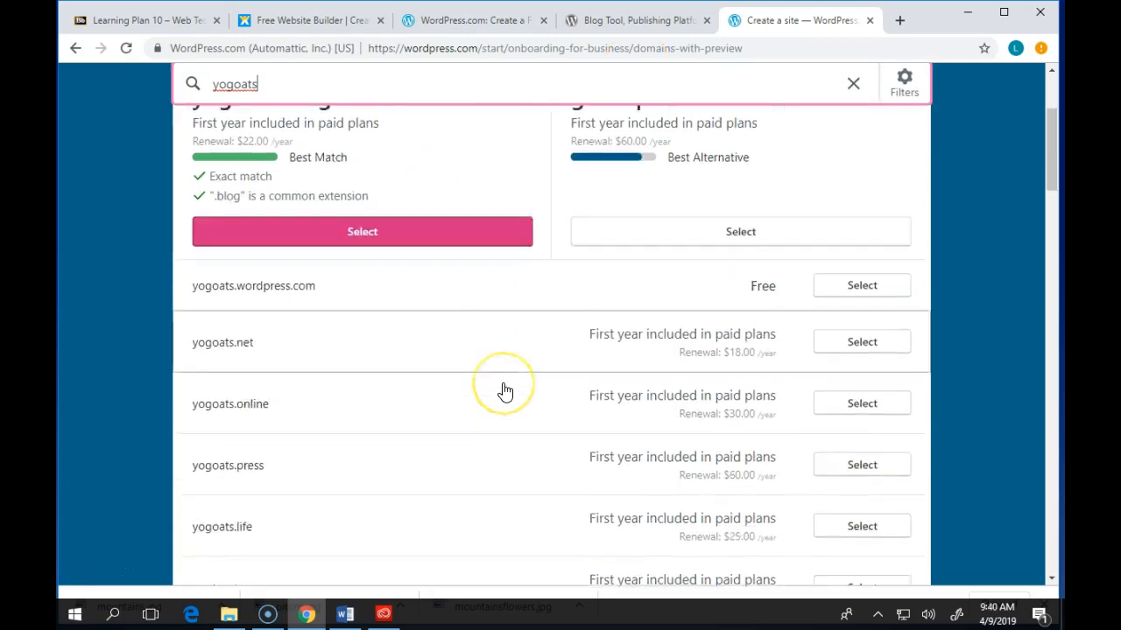
pyautogui.scroll(-8, 506, 394)
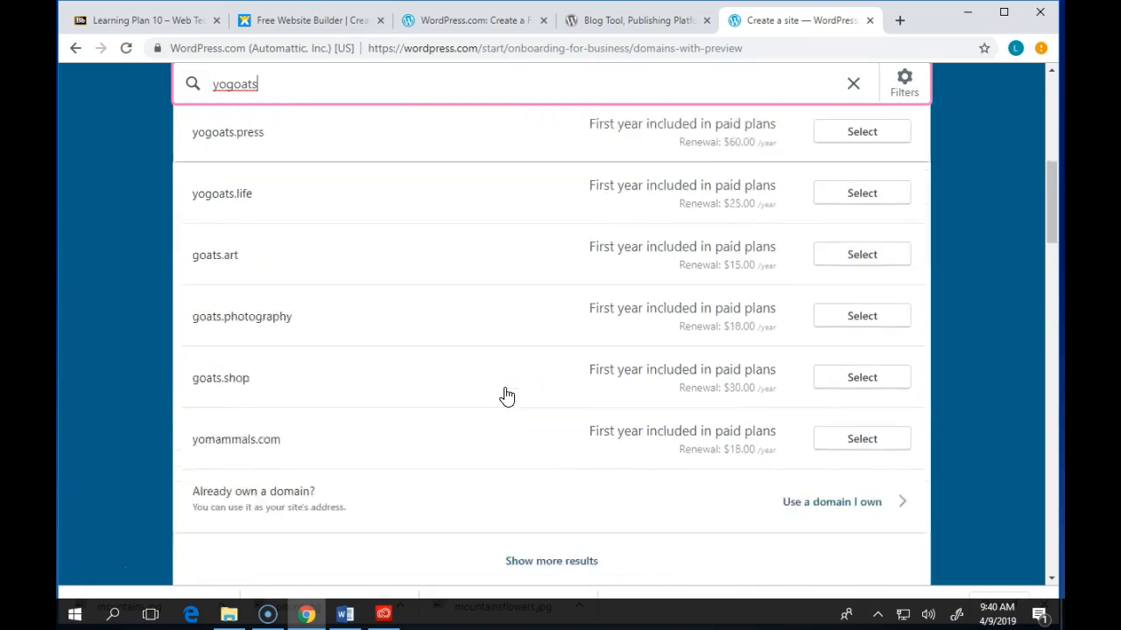
pyautogui.scroll(13, 504, 385)
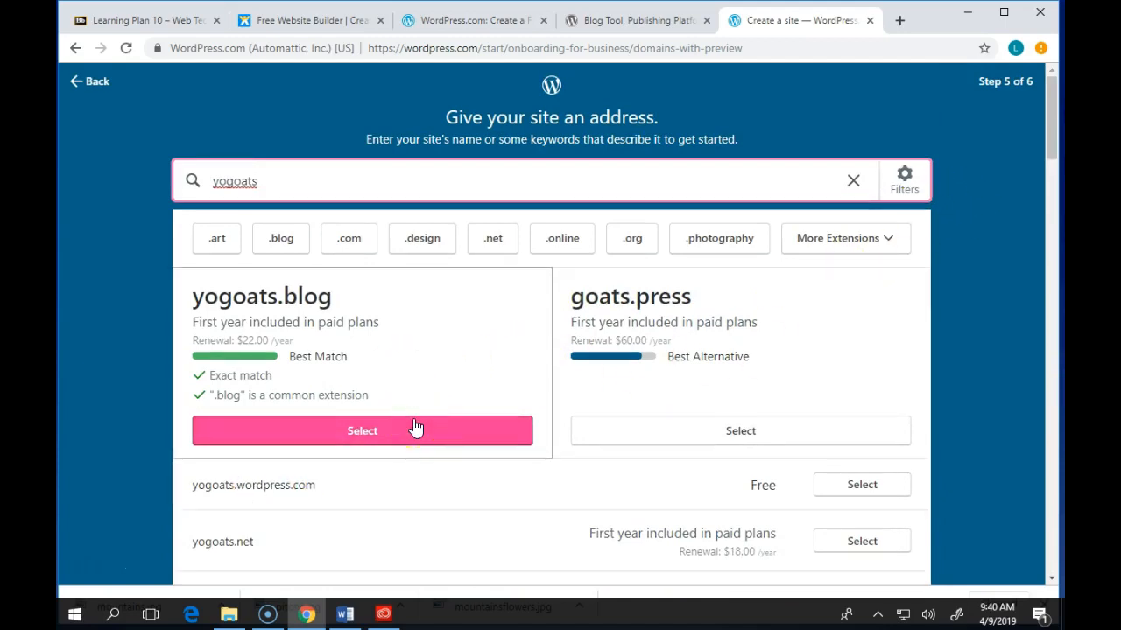
pyautogui.scroll(-6, 398, 504)
pyautogui.scroll(-1, 398, 490)
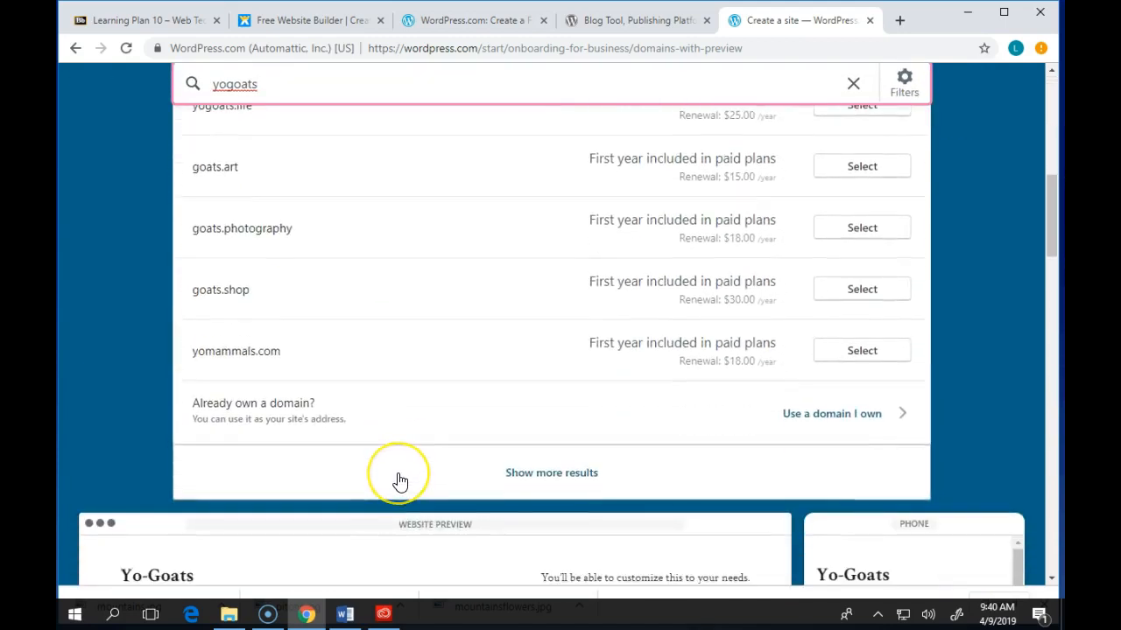
pyautogui.scroll(5, 396, 478)
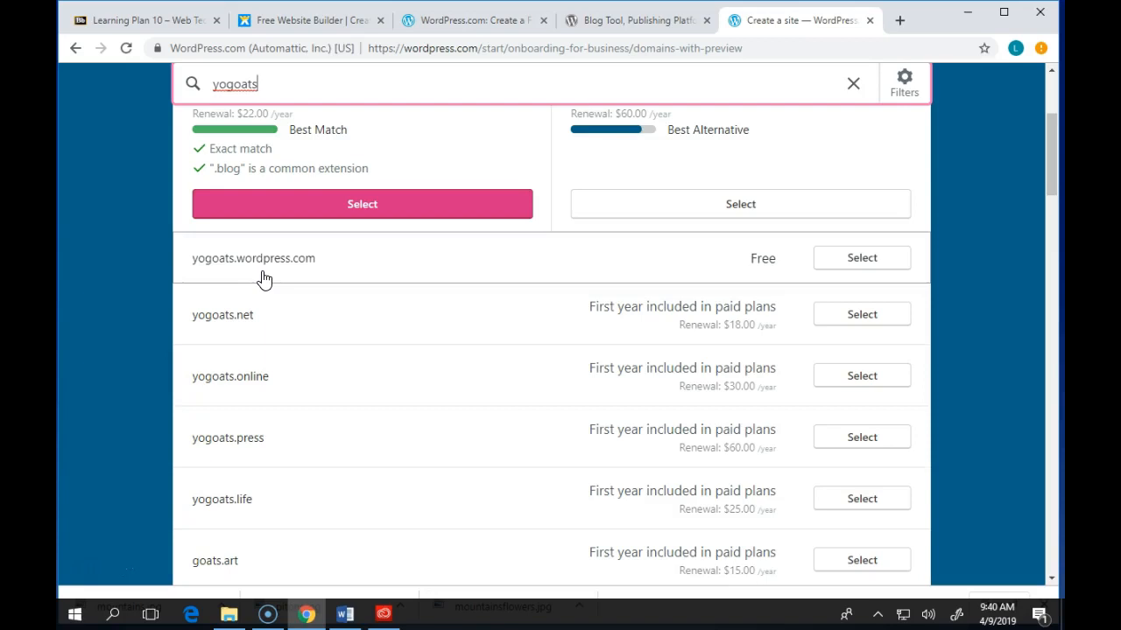
pyautogui.click(867, 257)
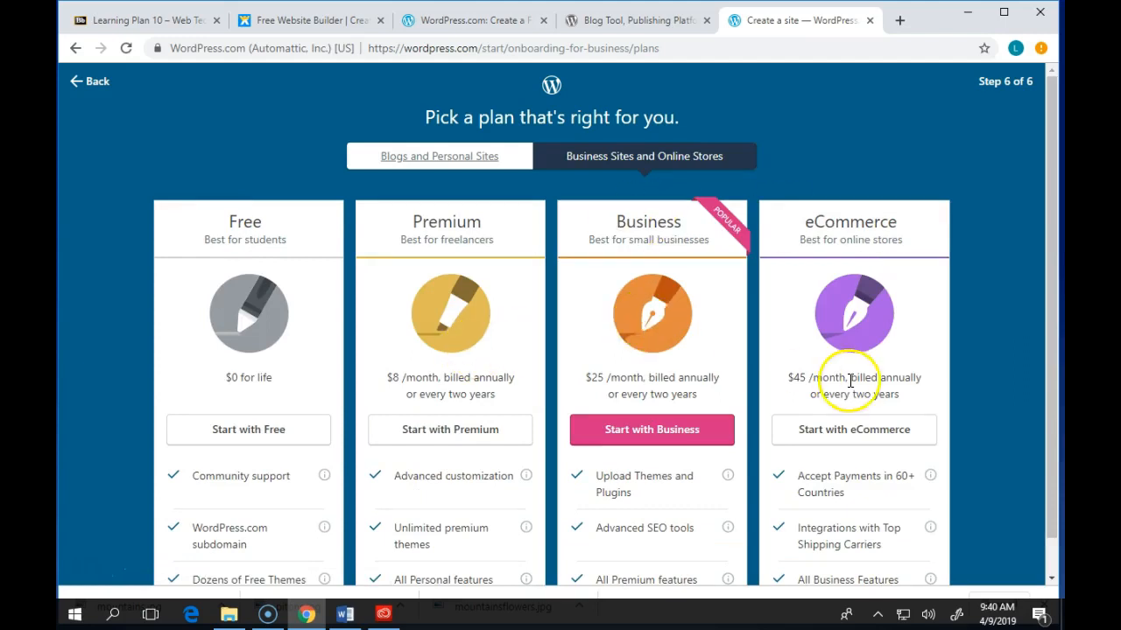
# - Choose the Free plan with 'Start with Free'
pyautogui.scroll(-1, 780, 412)
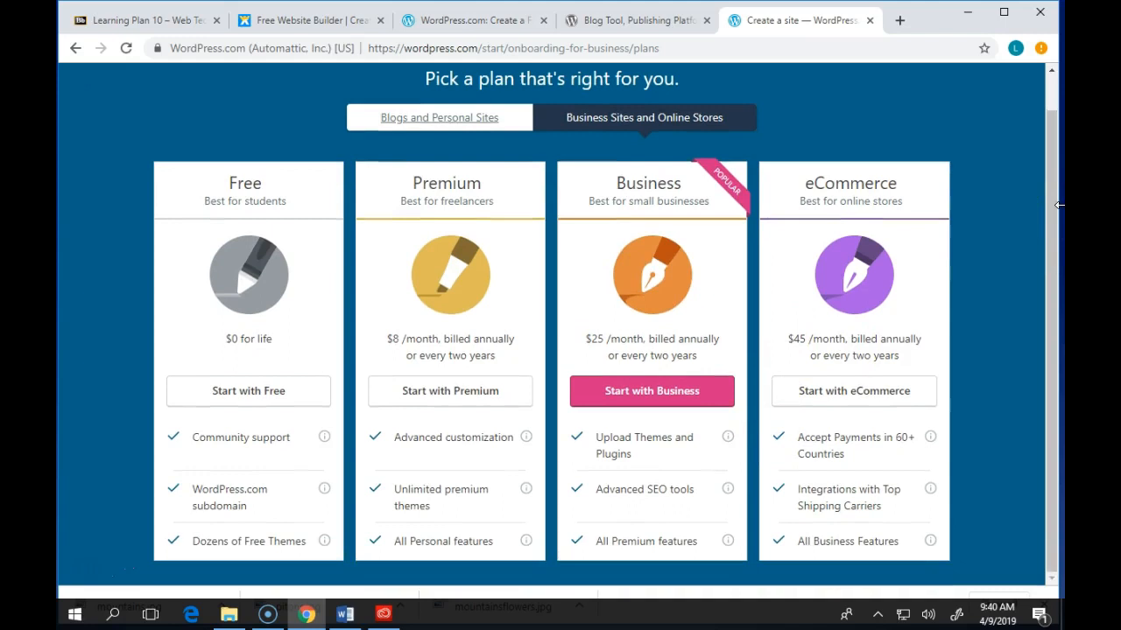
pyautogui.click(241, 394)
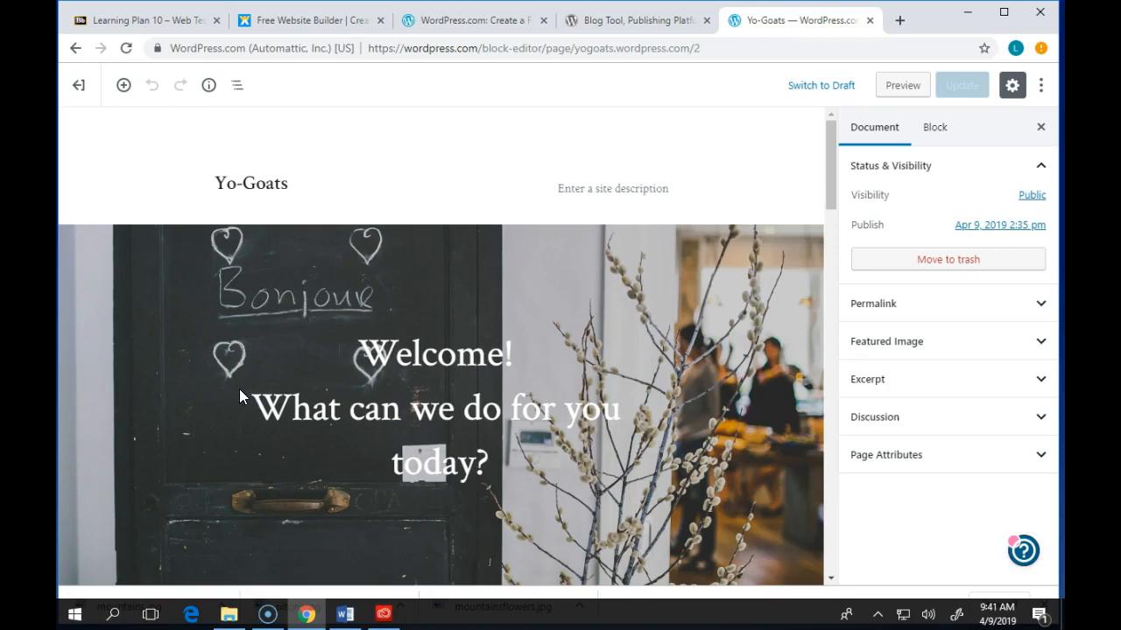
# - Scroll down to the Get in Touch section and select the Yo-Goats contact paragraph
pyautogui.scroll(-2, 523, 266)
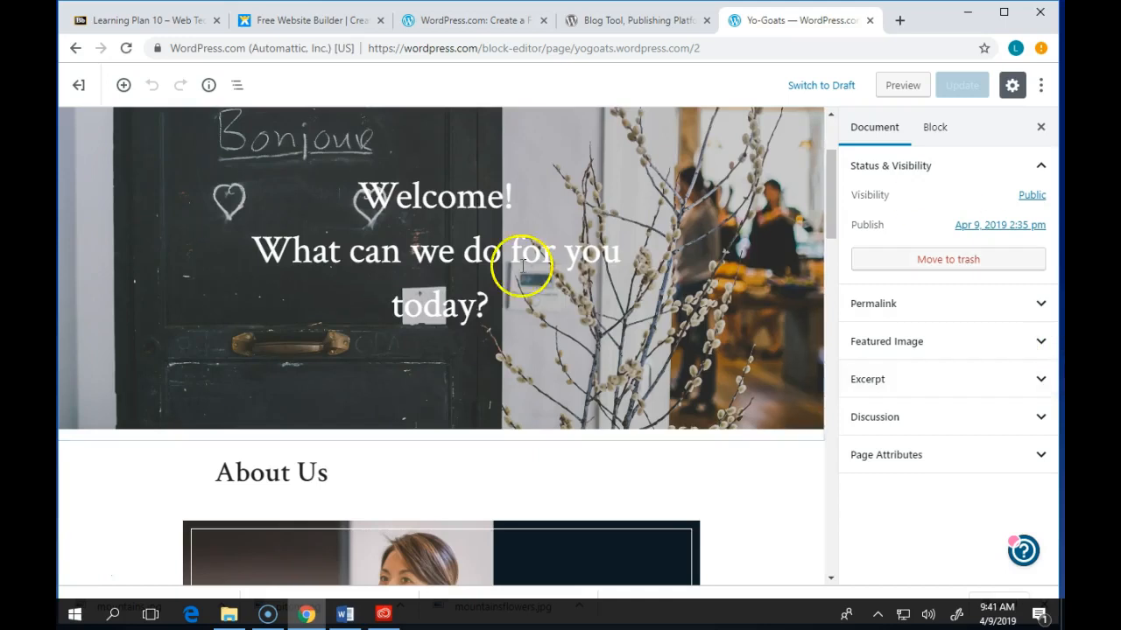
pyautogui.scroll(-3, 522, 267)
pyautogui.scroll(-2, 417, 394)
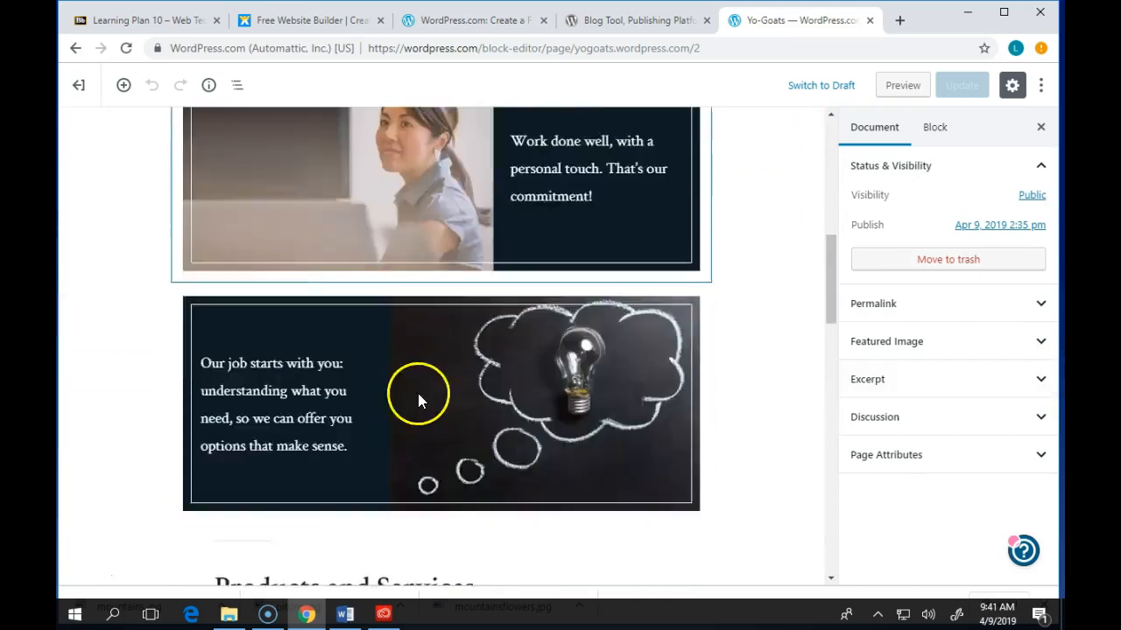
pyautogui.scroll(-5, 415, 391)
pyautogui.scroll(-3, 368, 371)
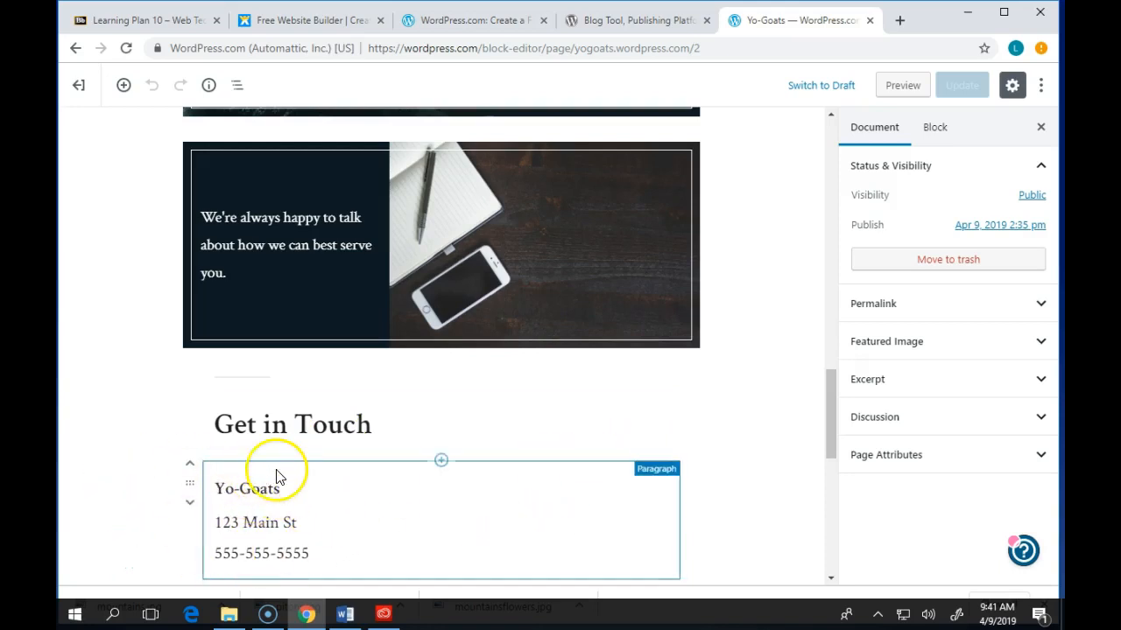
pyautogui.click(254, 524)
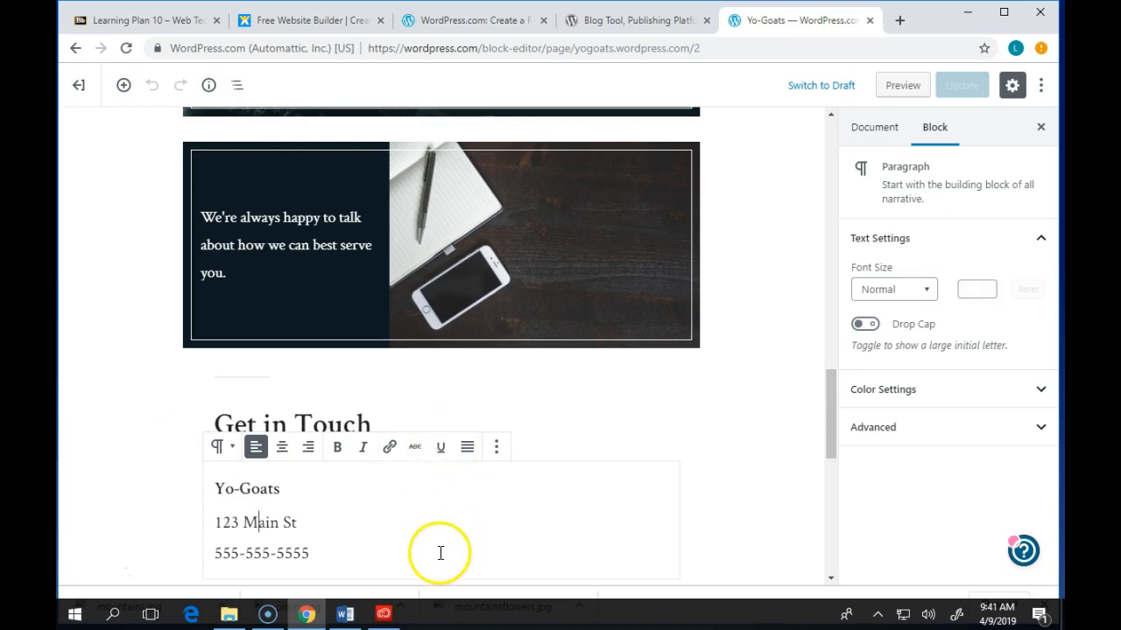
pyautogui.moveTo(318, 522); pyautogui.dragTo(220, 523)
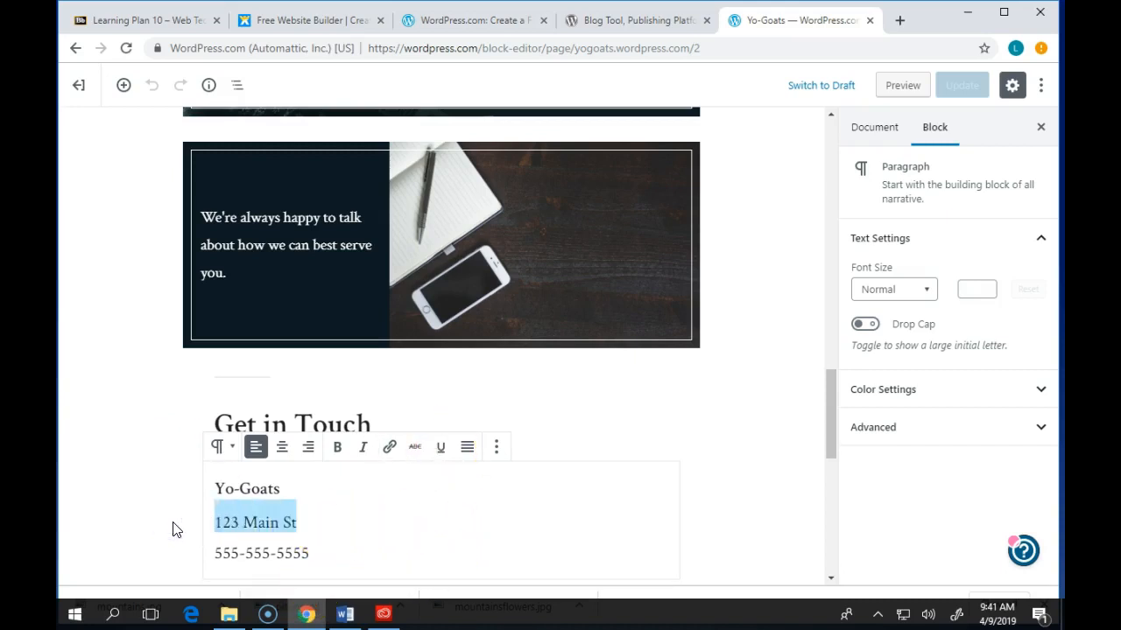
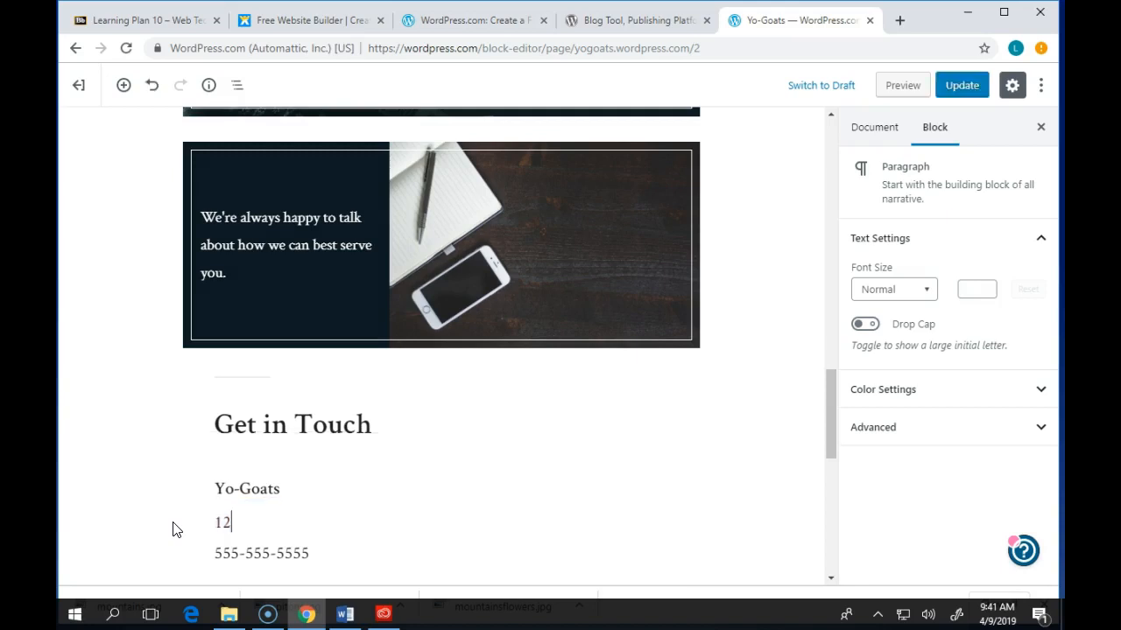
pyautogui.press('Return')
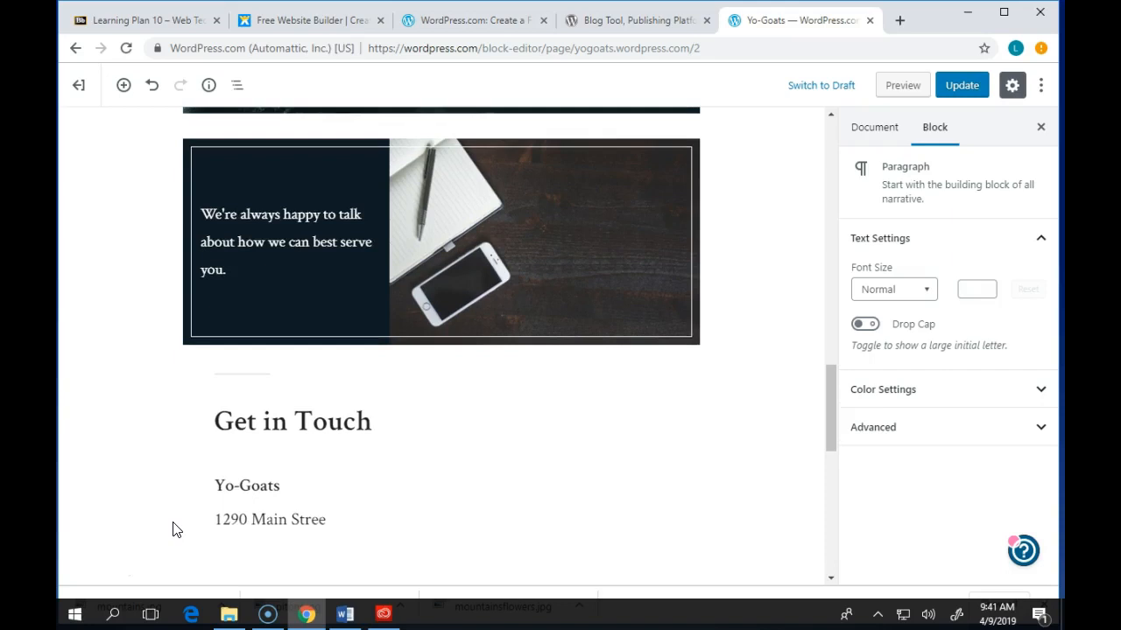
pyautogui.press('Return')
pyautogui.write('Cleveland')
pyautogui.press('Return')
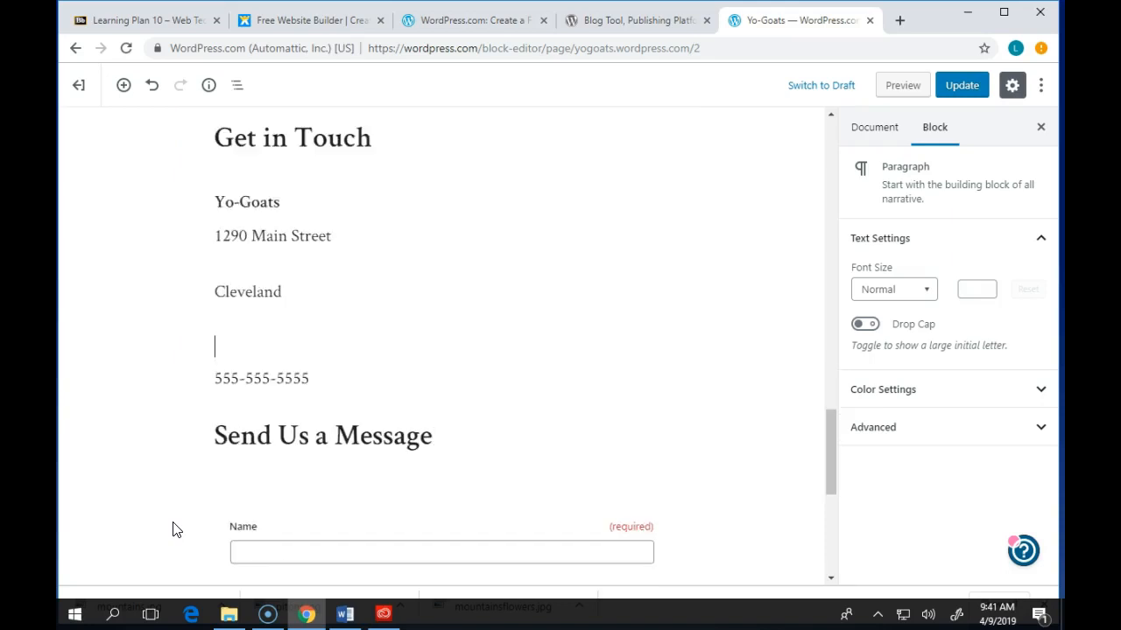
pyautogui.press('BackSpace')
pyautogui.press('Return')
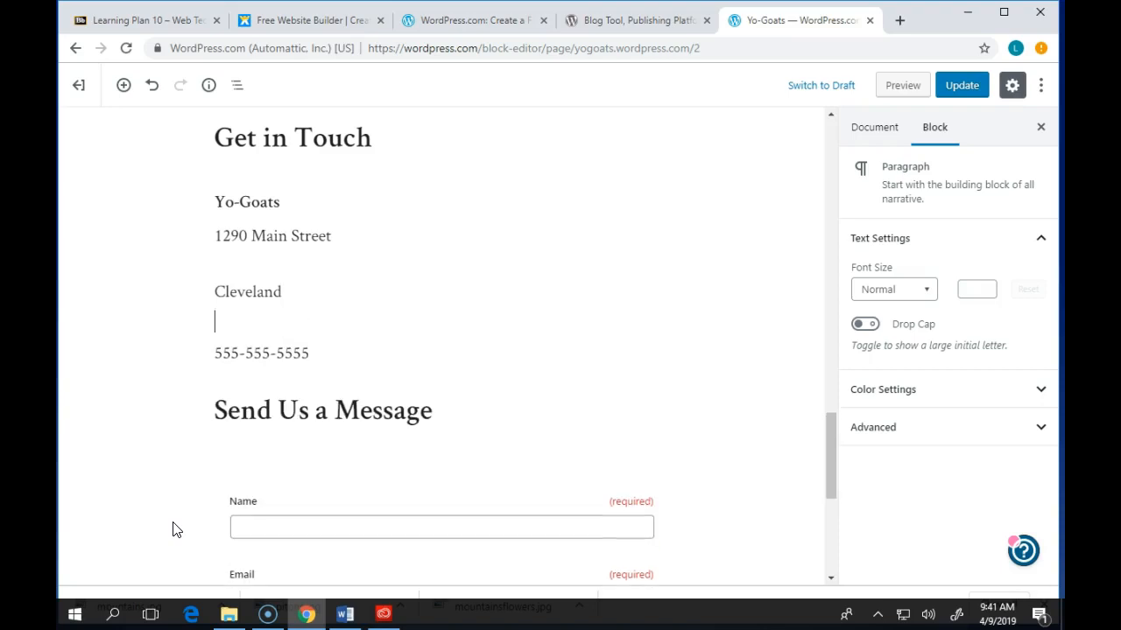
pyautogui.moveTo(284, 292)
pyautogui.mouseDown()
pyautogui.moveTo(178, 275)
pyautogui.moveTo(290, 293)
pyautogui.mouseUp()
pyautogui.click(217, 292)
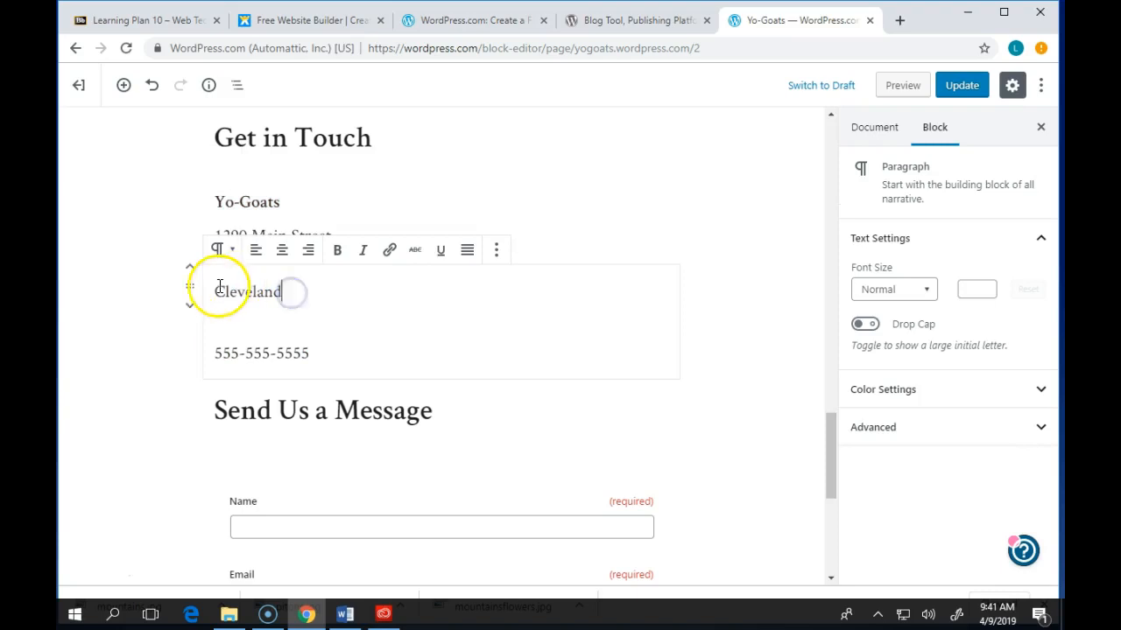
pyautogui.press('BackSpace')
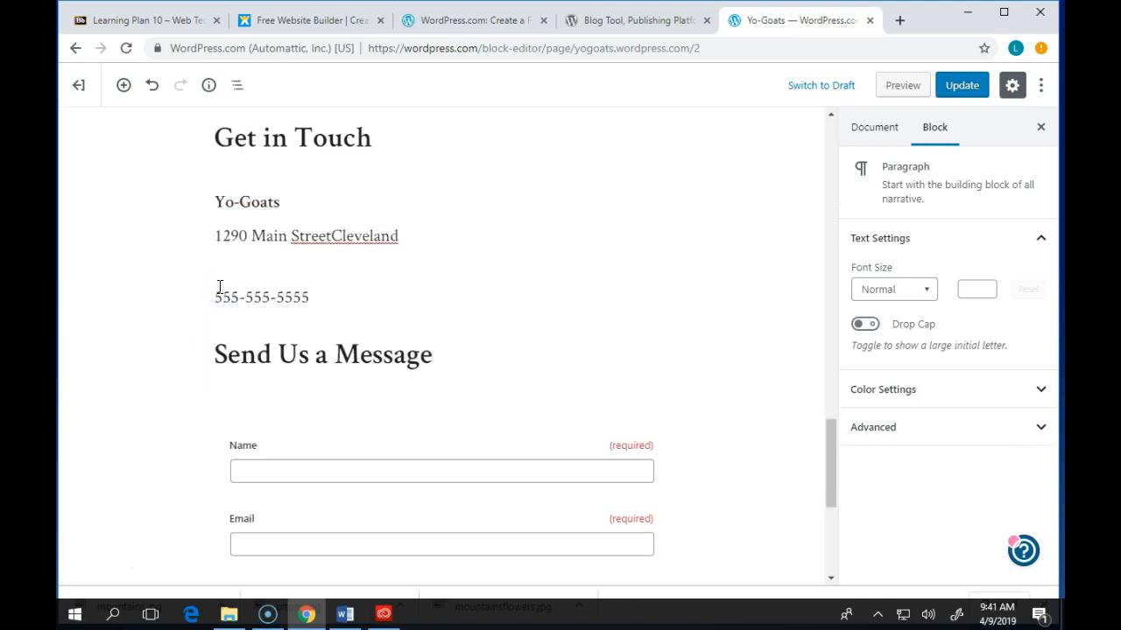
pyautogui.hotkey('shift', 'Return')
# - Make 'Main Street' bold in the contact address
pyautogui.moveTo(265, 236)
pyautogui.mouseDown()
pyautogui.moveTo(335, 235)
pyautogui.moveTo(237, 230)
pyautogui.moveTo(251, 234)
pyautogui.mouseUp()
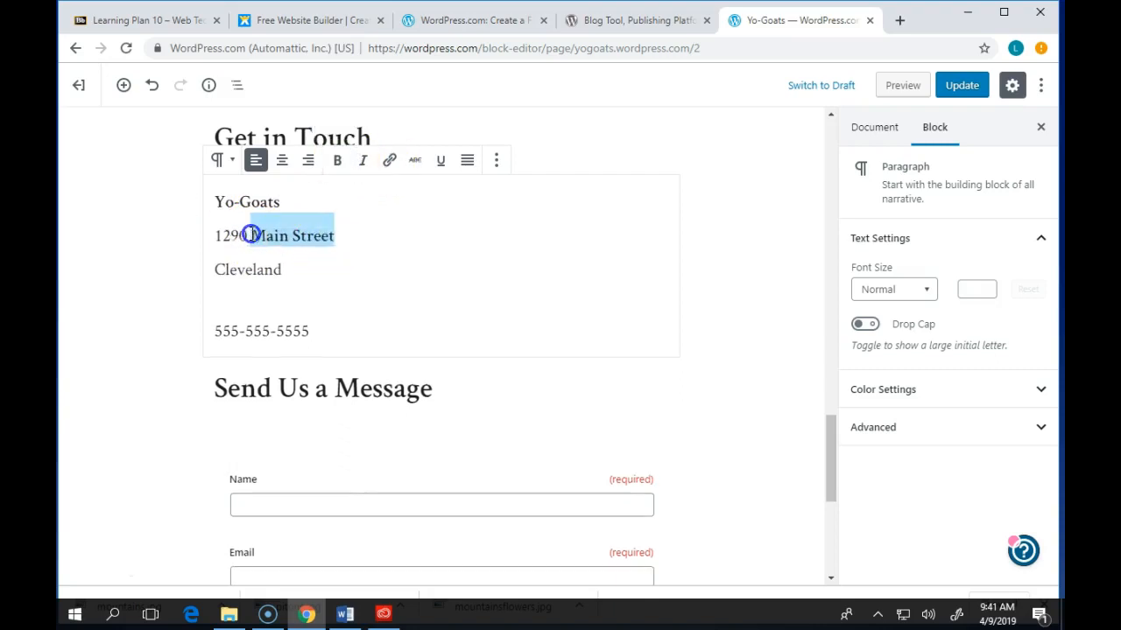
pyautogui.click(338, 161)
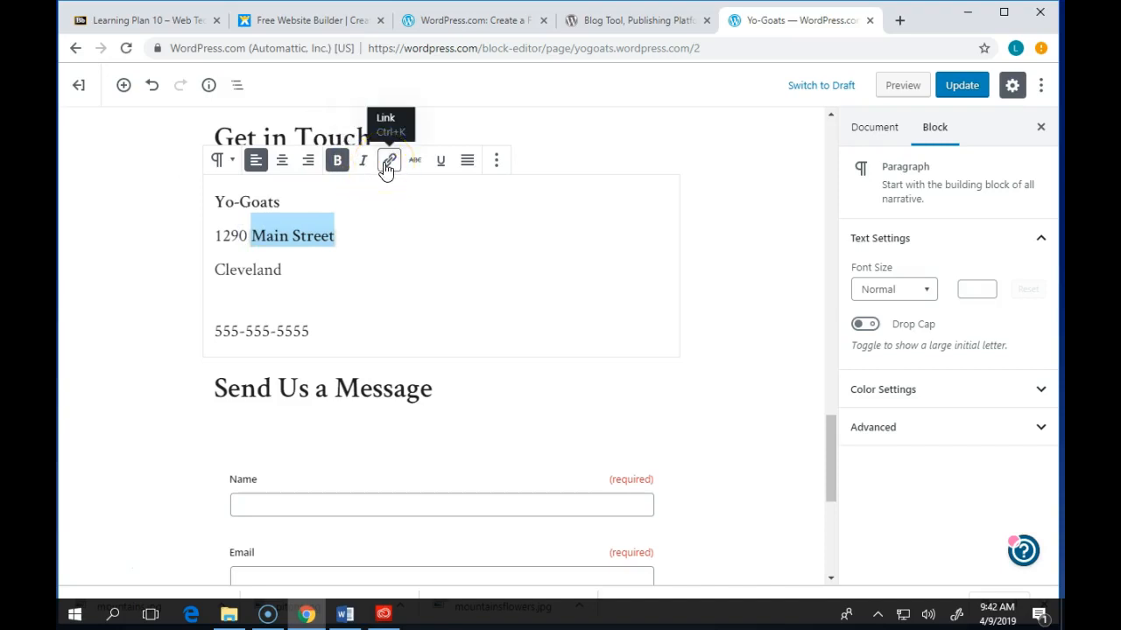
pyautogui.click(389, 168)
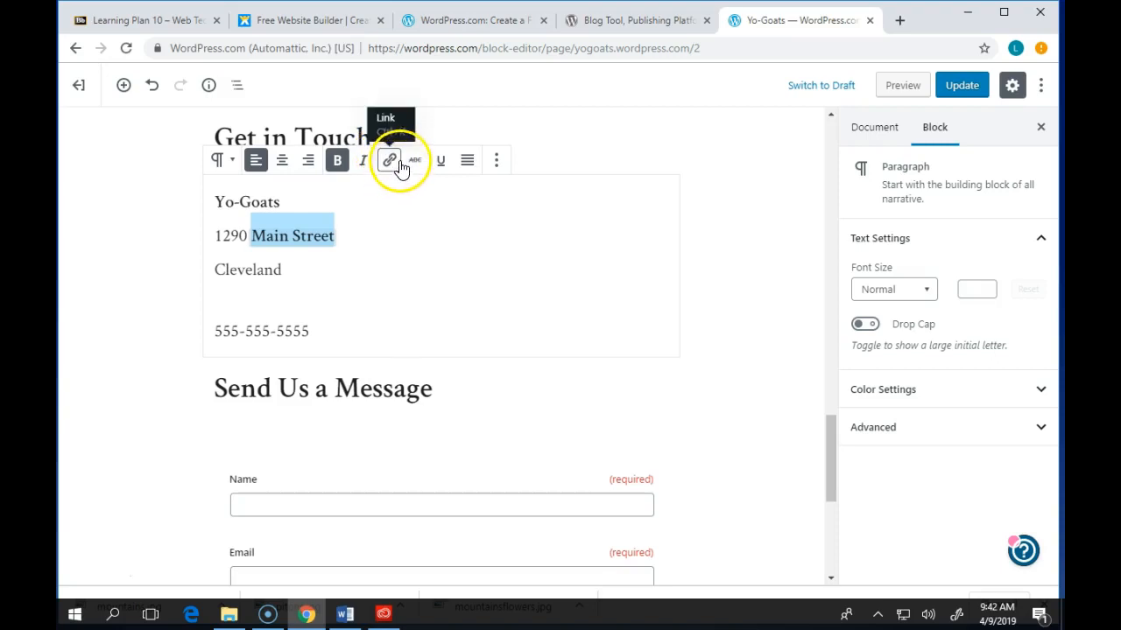
pyautogui.click(495, 162)
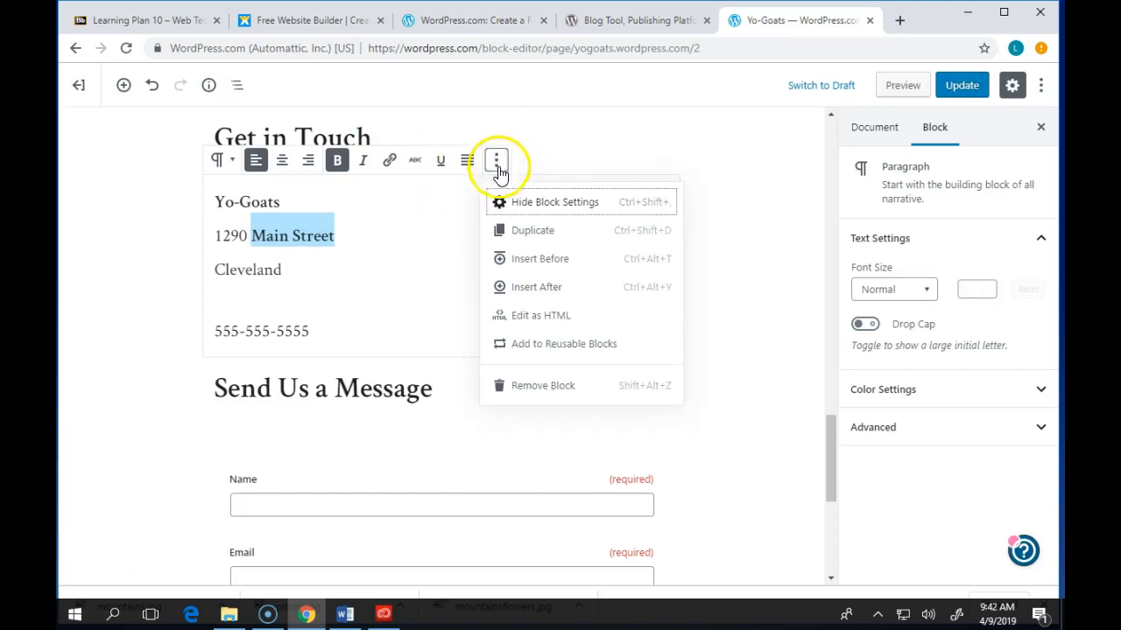
# - Convert the Get in Touch address paragraph from HTML source back to visual editing
pyautogui.click(543, 320)
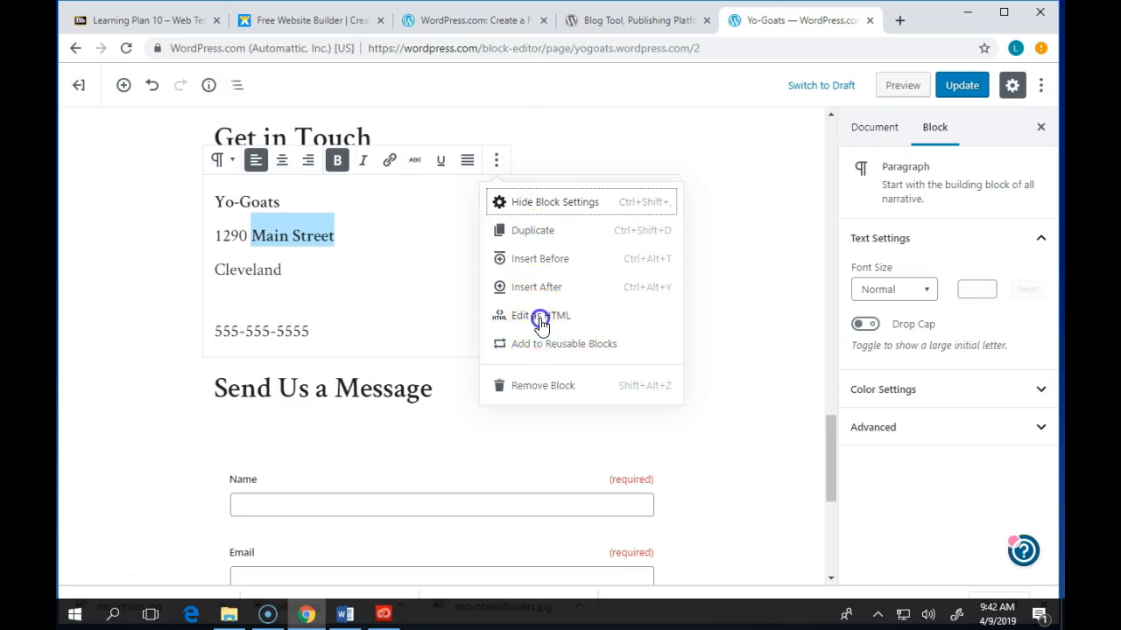
pyautogui.click(275, 199)
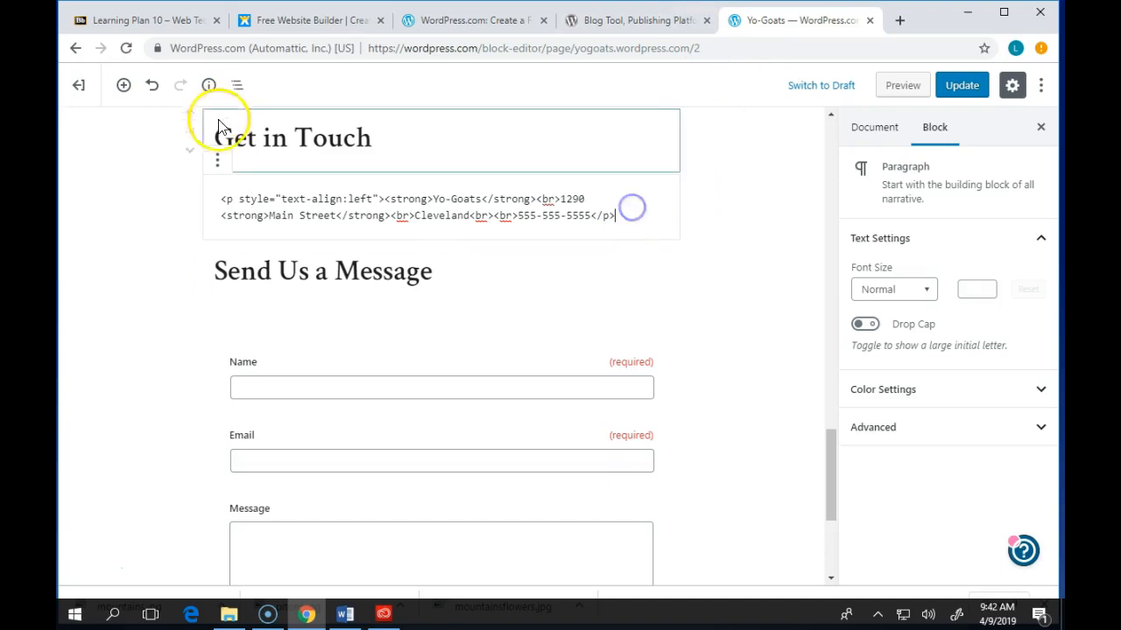
pyautogui.click(217, 160)
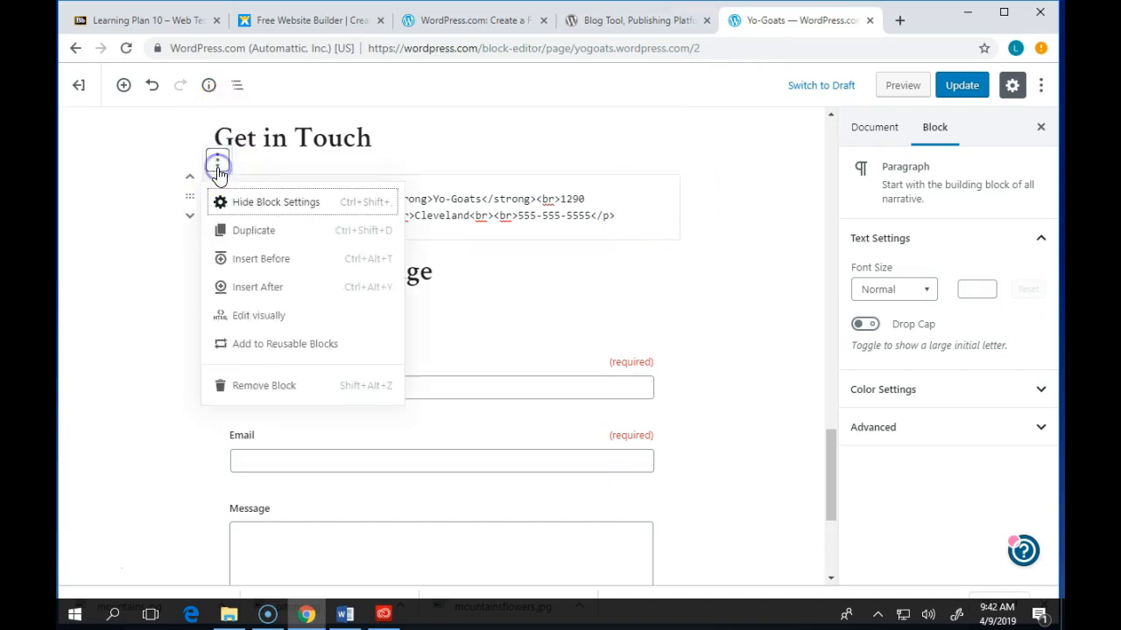
pyautogui.click(258, 317)
pyautogui.click(515, 266)
pyautogui.scroll(2, 457, 253)
pyautogui.click(618, 446)
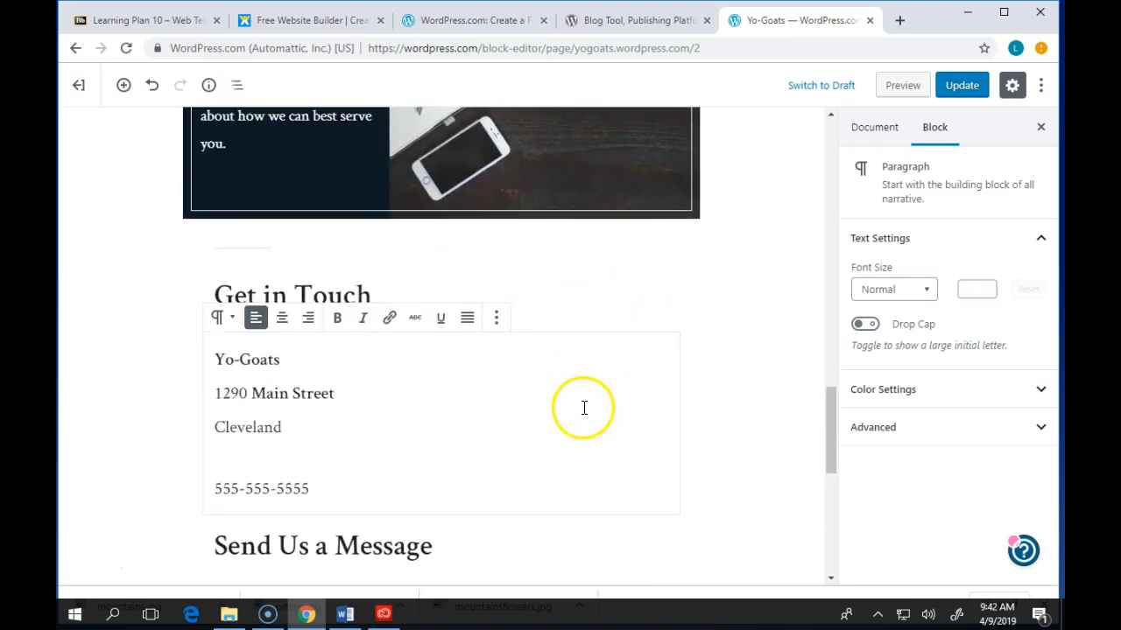
# - Select the Products and Services media-and-text block, keep its image on the left, and start replacing it
pyautogui.scroll(-2, 578, 393)
pyautogui.scroll(5, 575, 404)
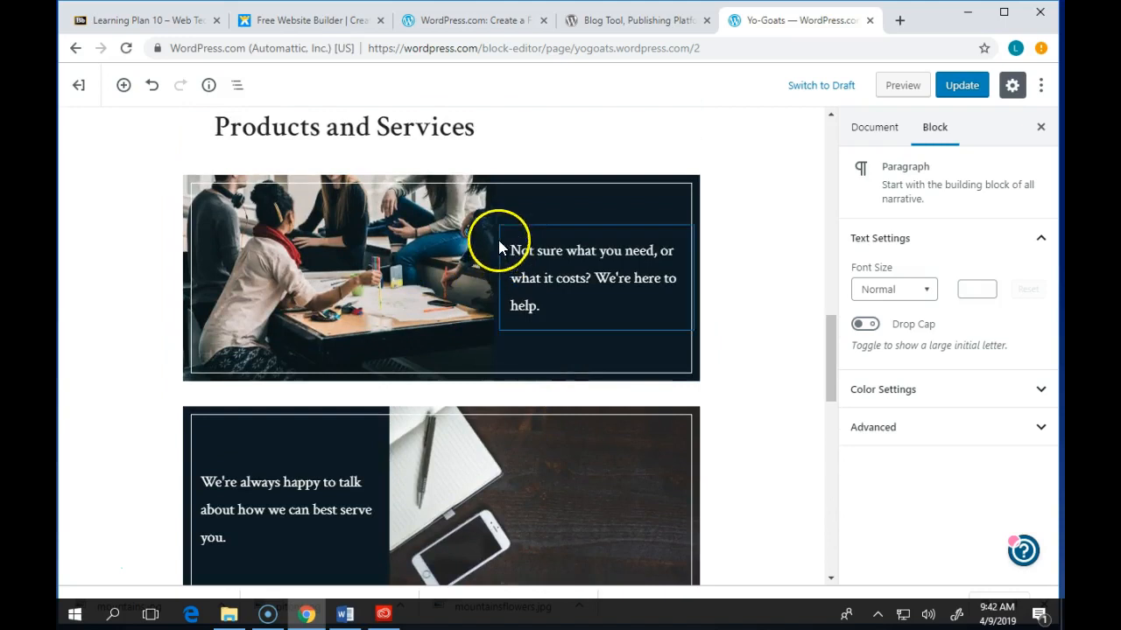
pyautogui.click(414, 185)
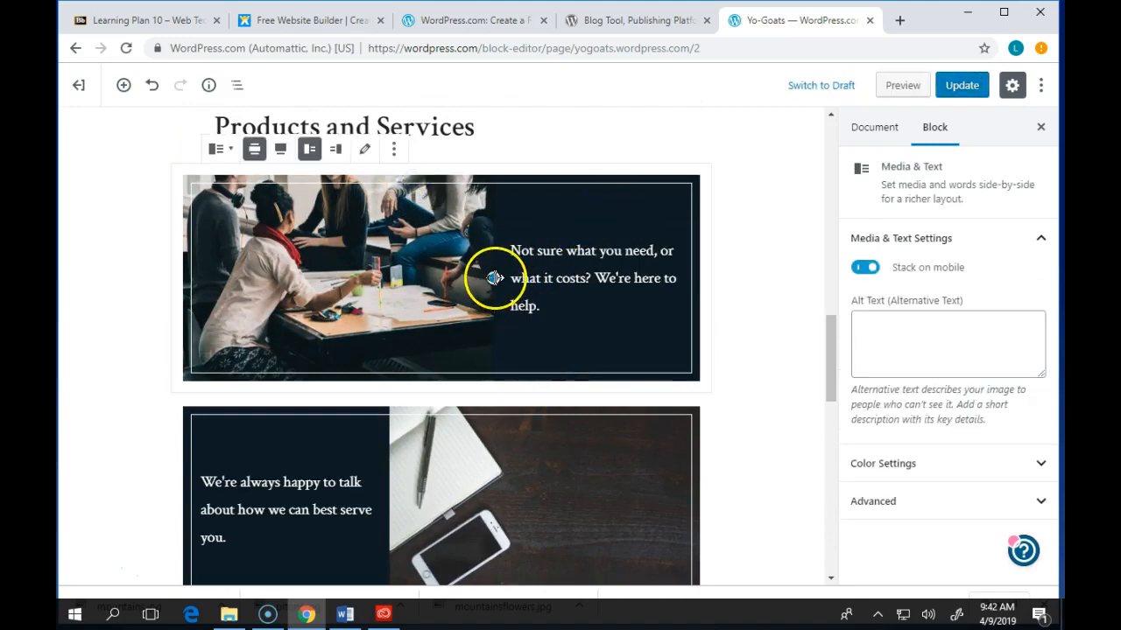
pyautogui.click(136, 171)
pyautogui.click(260, 198)
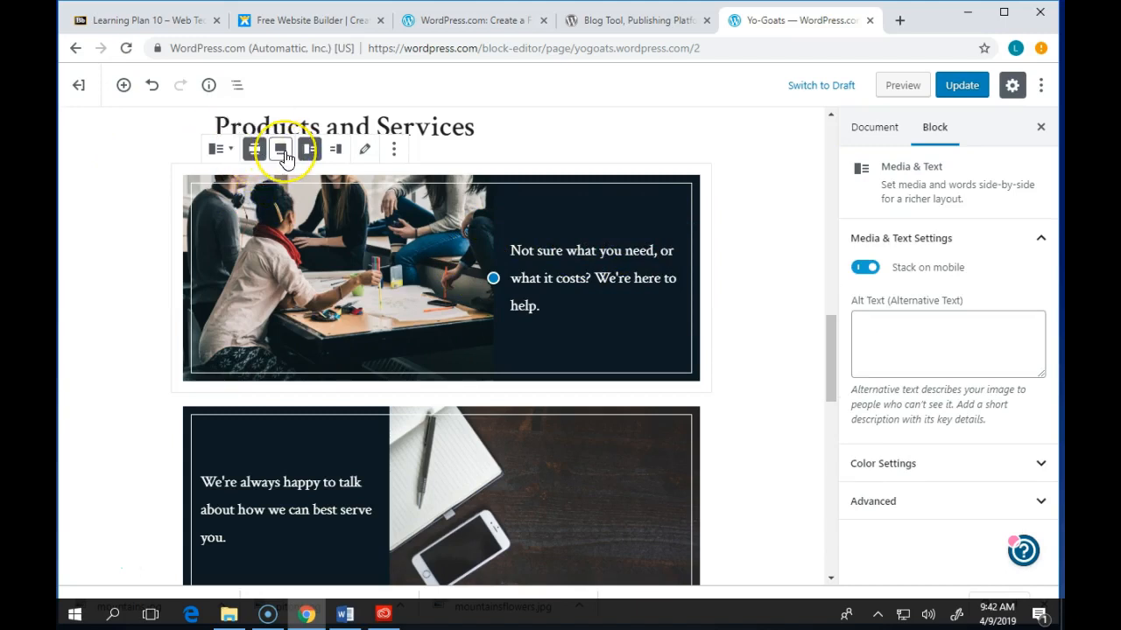
pyautogui.click(306, 156)
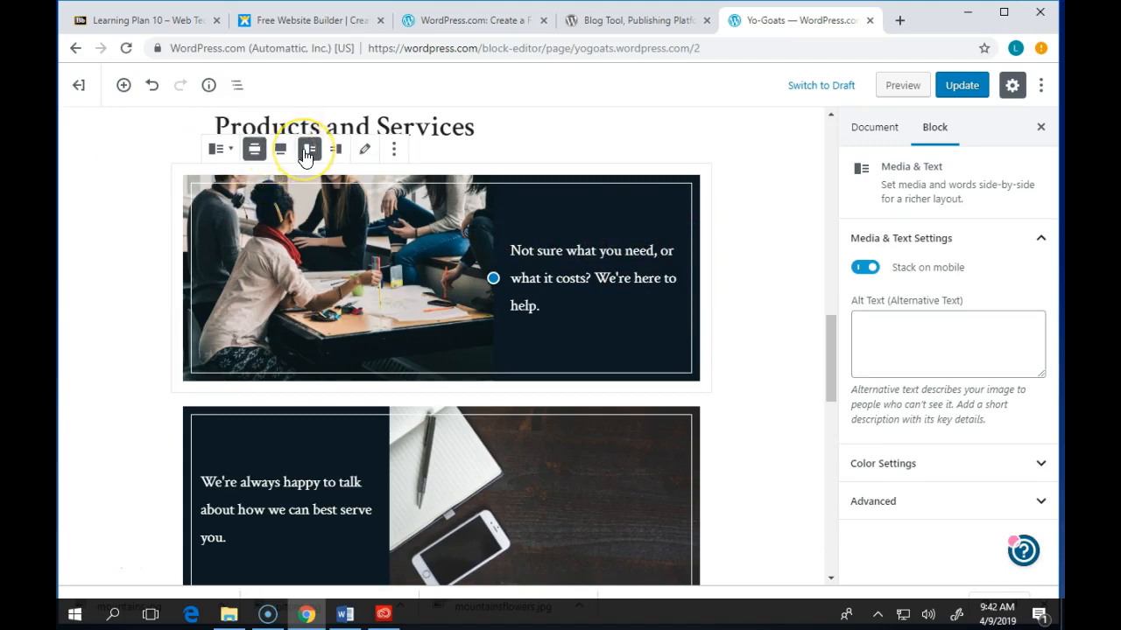
pyautogui.click(366, 156)
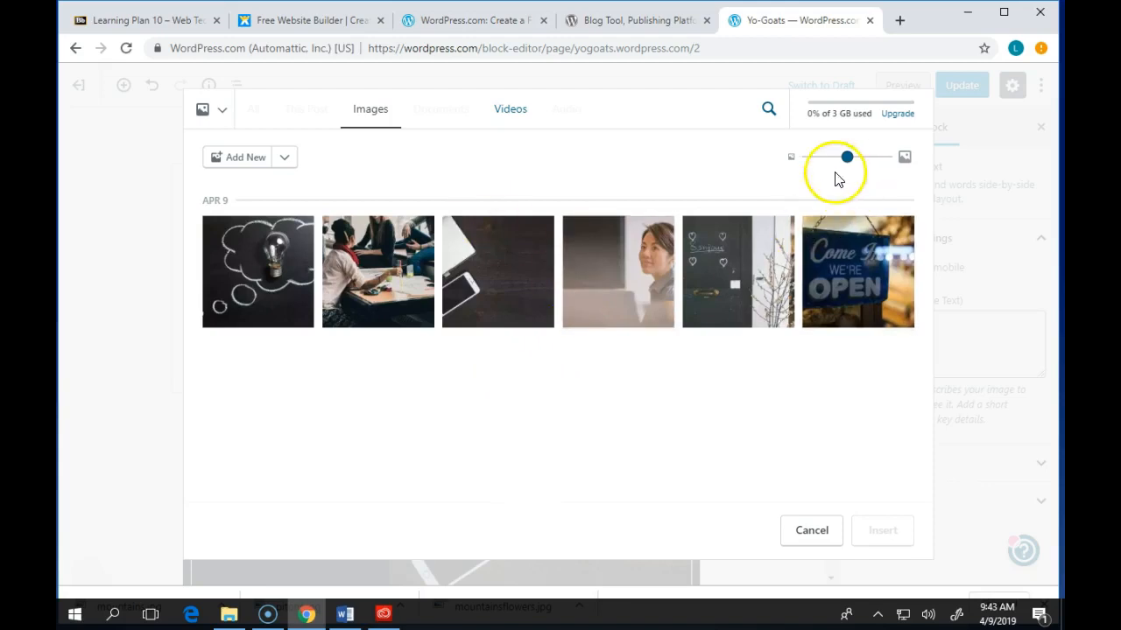
# - Upload coast.jpg from Desktop > Pacific > images and insert it into the Products and Services block
pyautogui.click(235, 157)
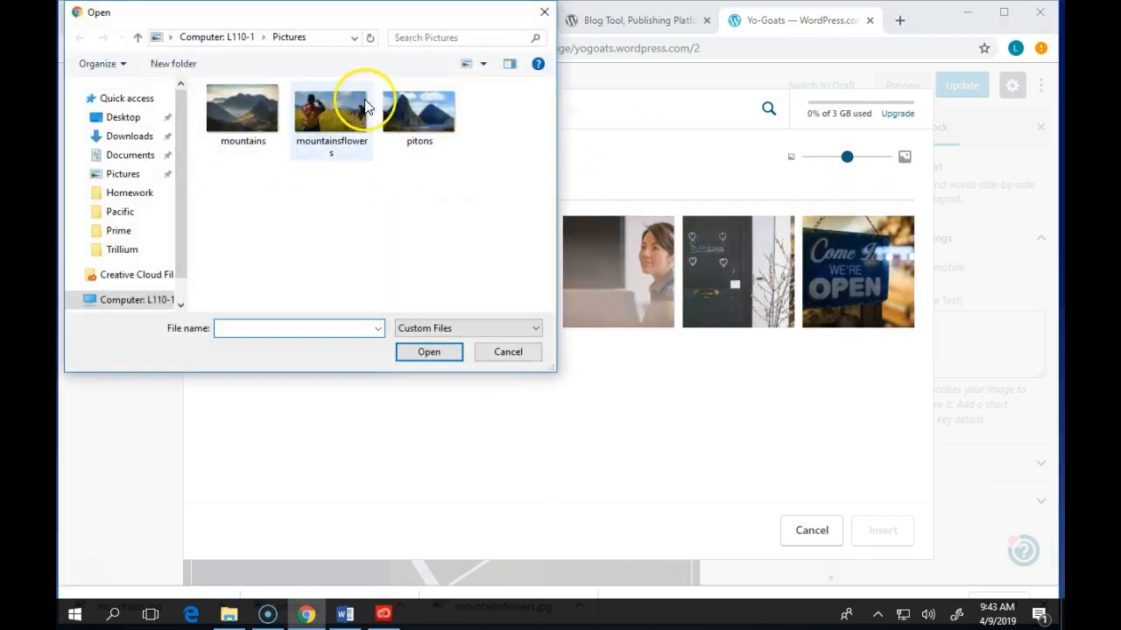
pyautogui.click(116, 213)
pyautogui.click(246, 110)
pyautogui.click(246, 111)
pyautogui.click(245, 107)
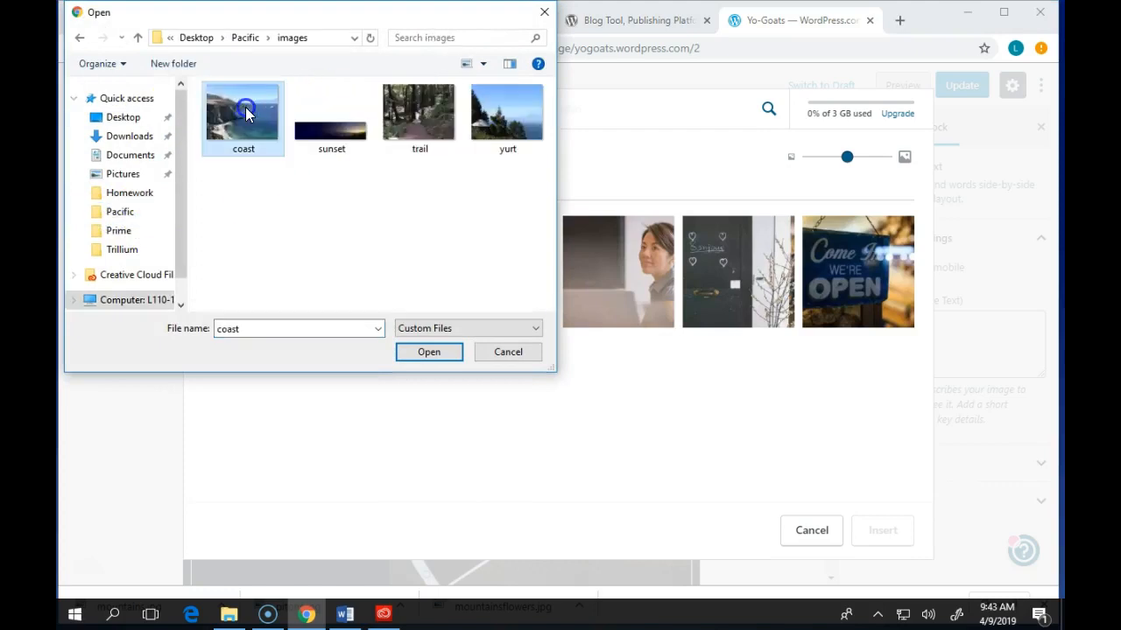
pyautogui.click(425, 351)
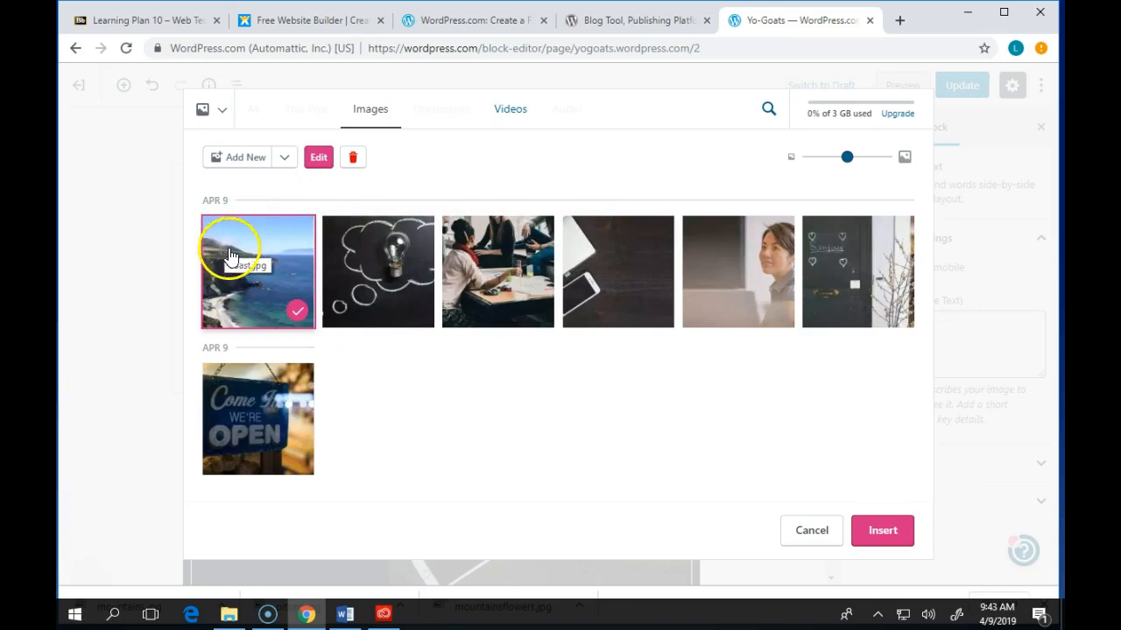
pyautogui.click(892, 530)
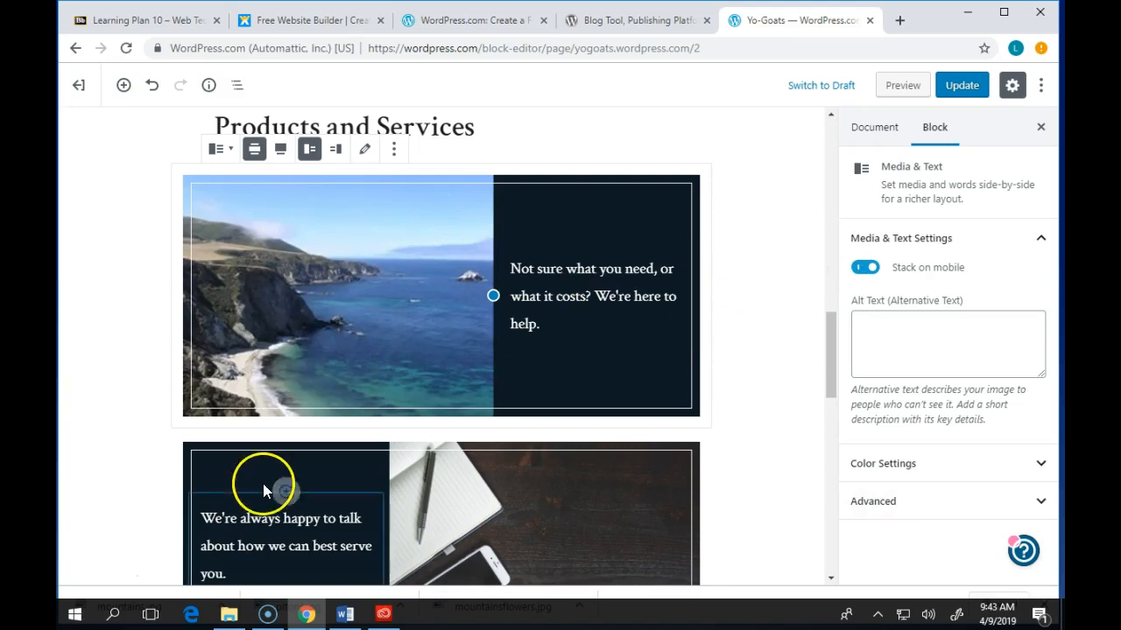
# - Scroll up to About Us, then open and close the block inserter without adding anything
pyautogui.scroll(5, 412, 473)
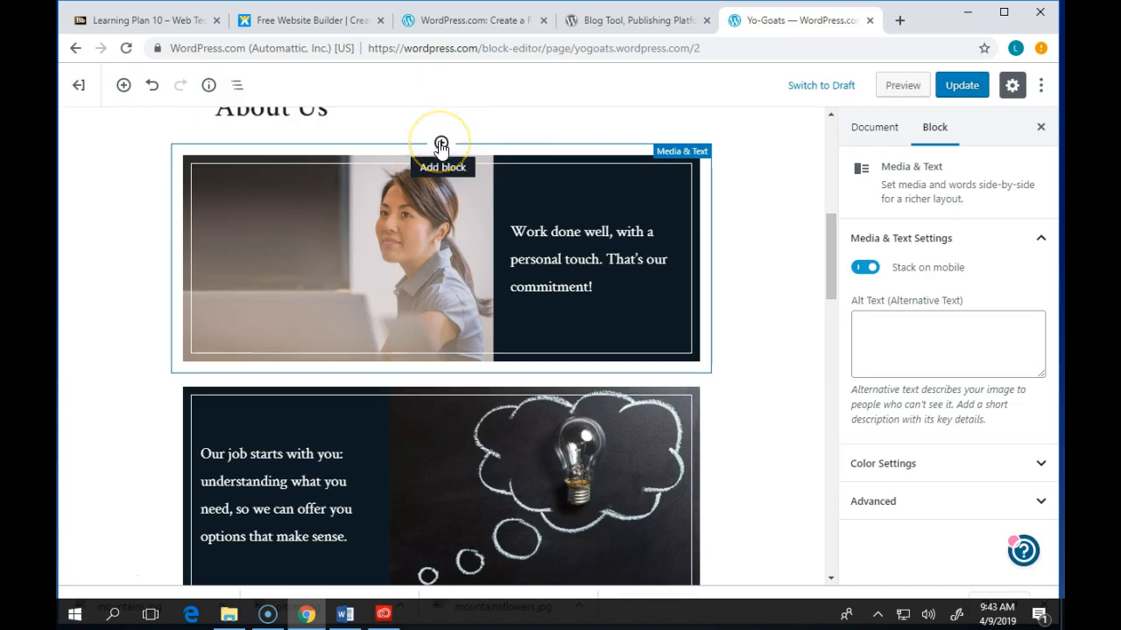
pyautogui.click(440, 143)
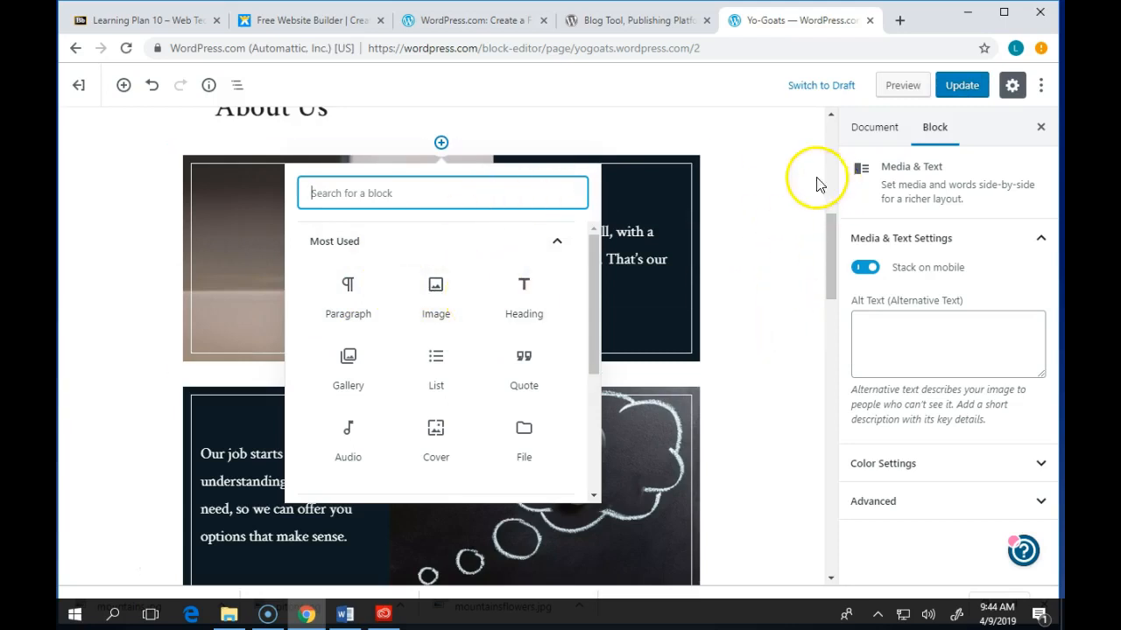
pyautogui.click(757, 179)
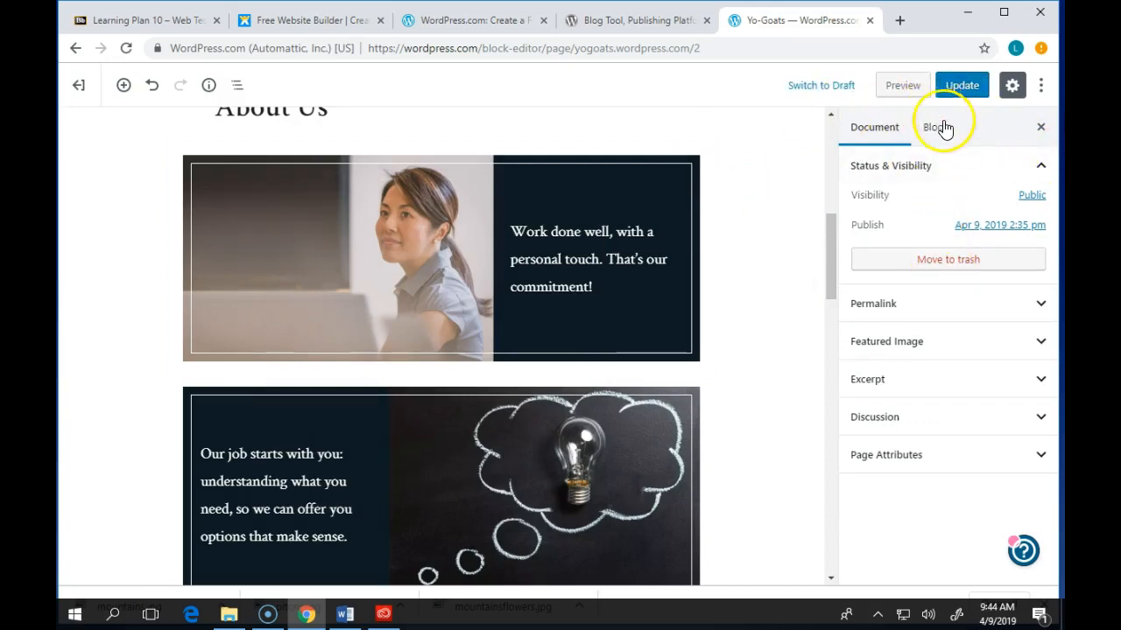
# - Switch the sidebar from block settings to the page's Document settings with Status & Visibility expanded
pyautogui.click(941, 127)
pyautogui.click(872, 127)
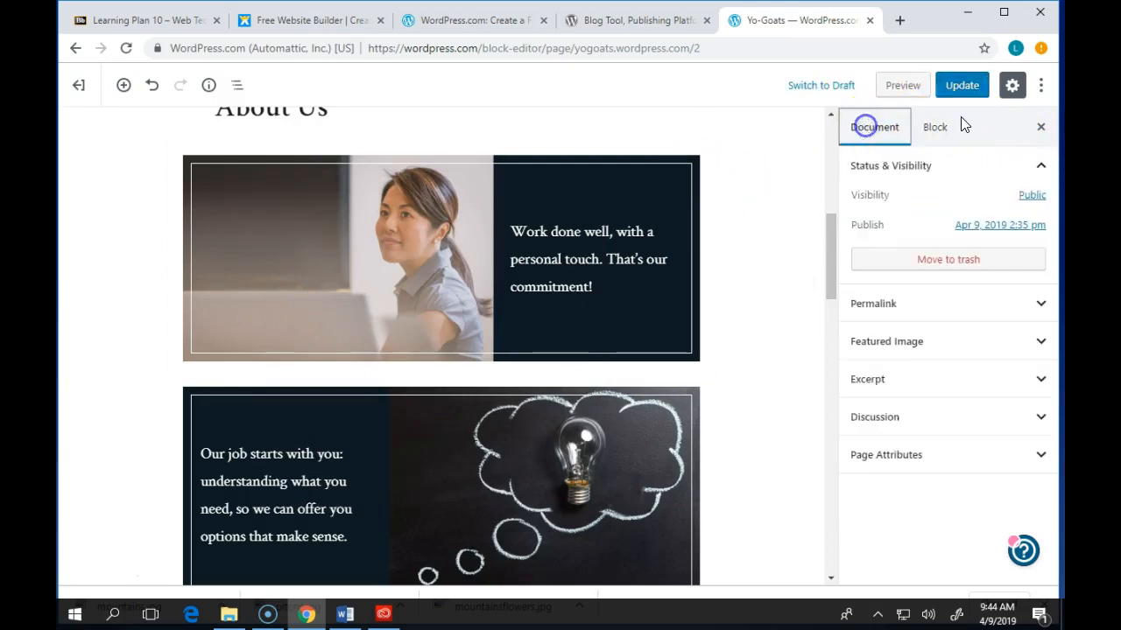
pyautogui.click(496, 221)
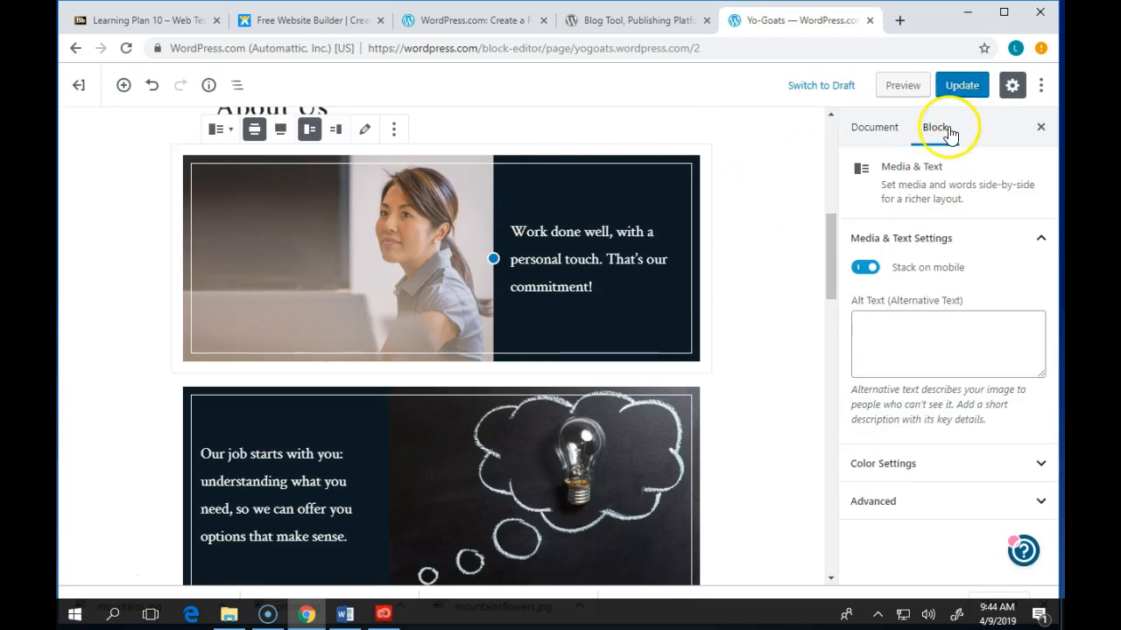
pyautogui.click(876, 128)
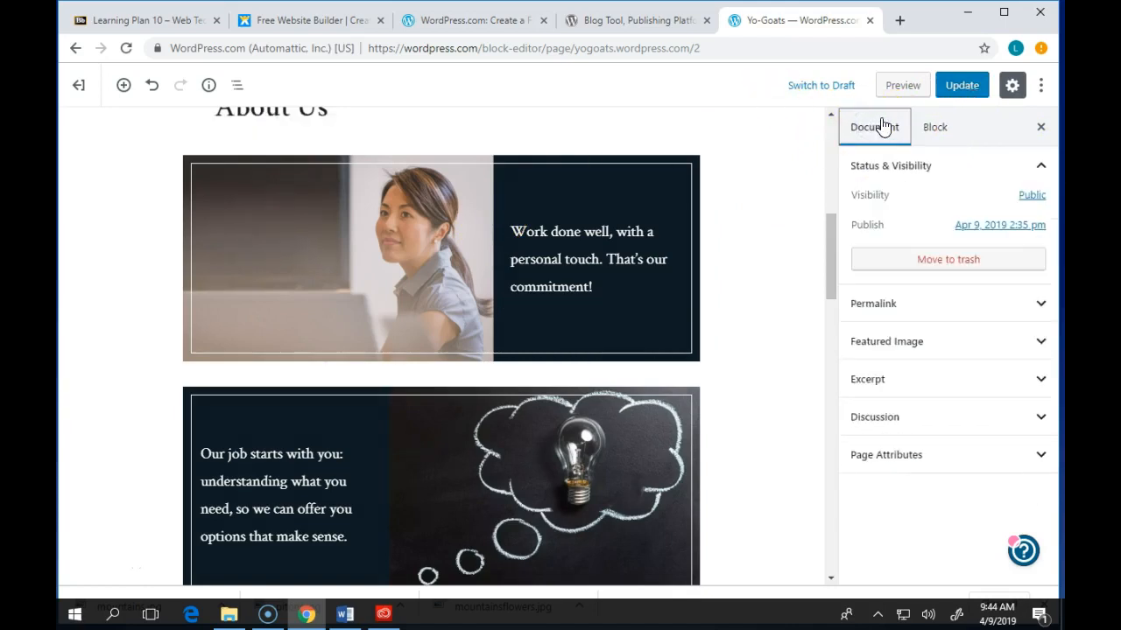
pyautogui.click(890, 168)
pyautogui.click(890, 168)
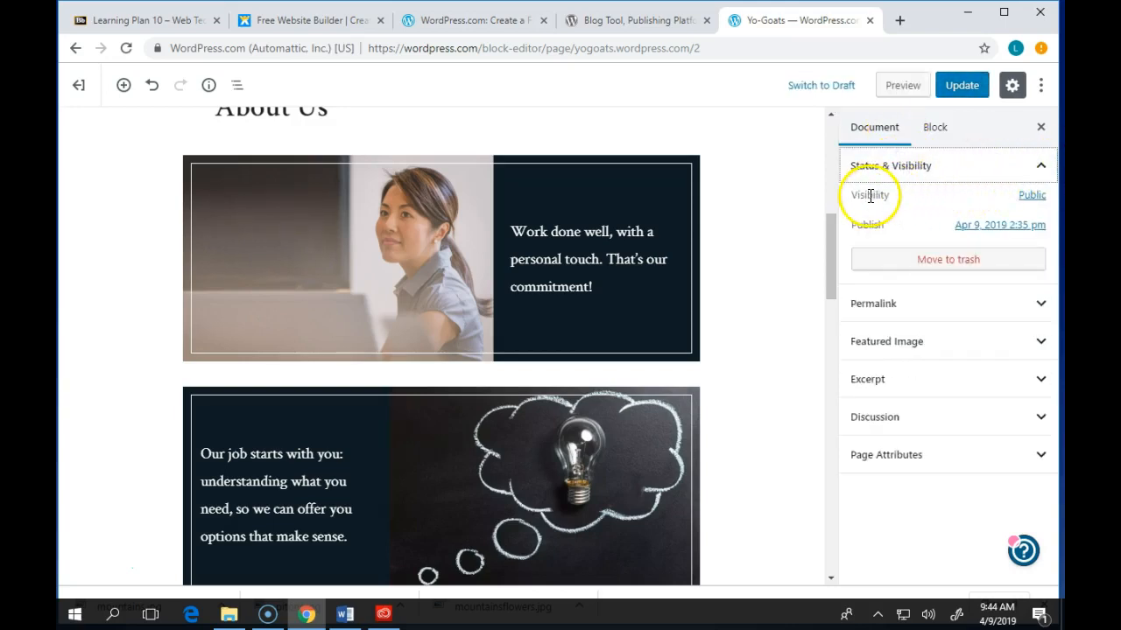
# - Change the page visibility from Public to Private and confirm publishing it privately
pyautogui.click(1037, 197)
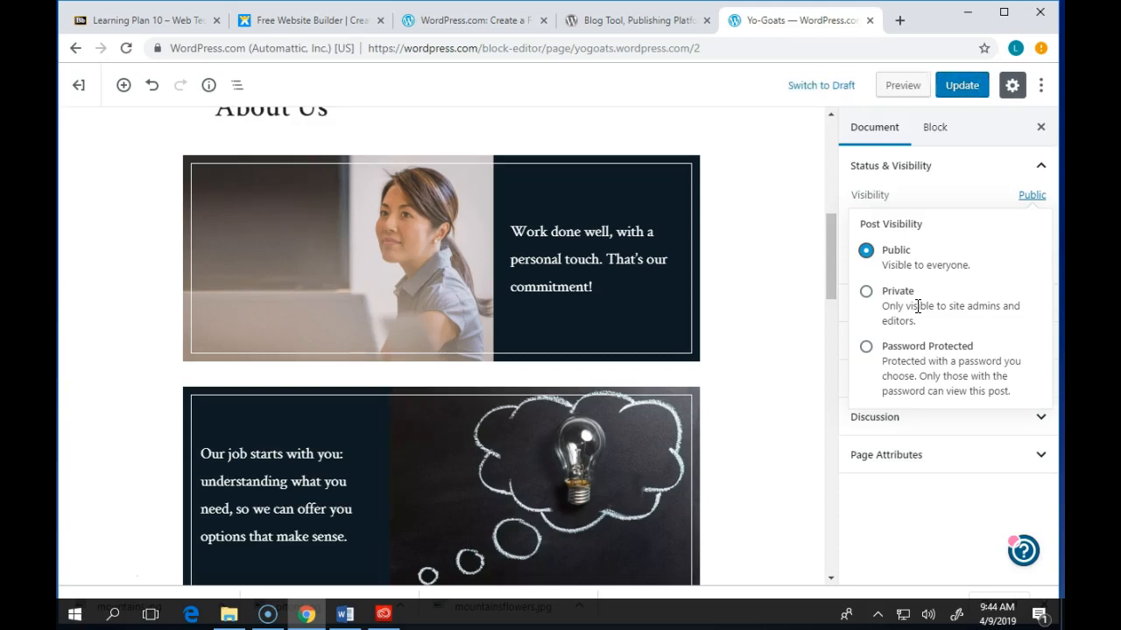
pyautogui.click(865, 292)
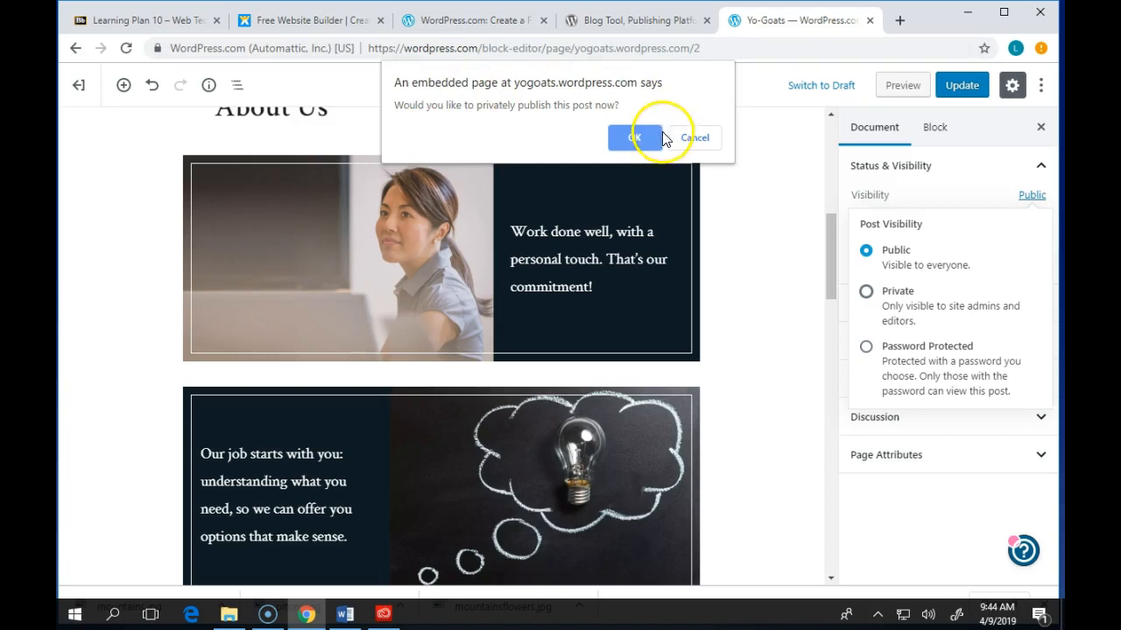
pyautogui.click(632, 138)
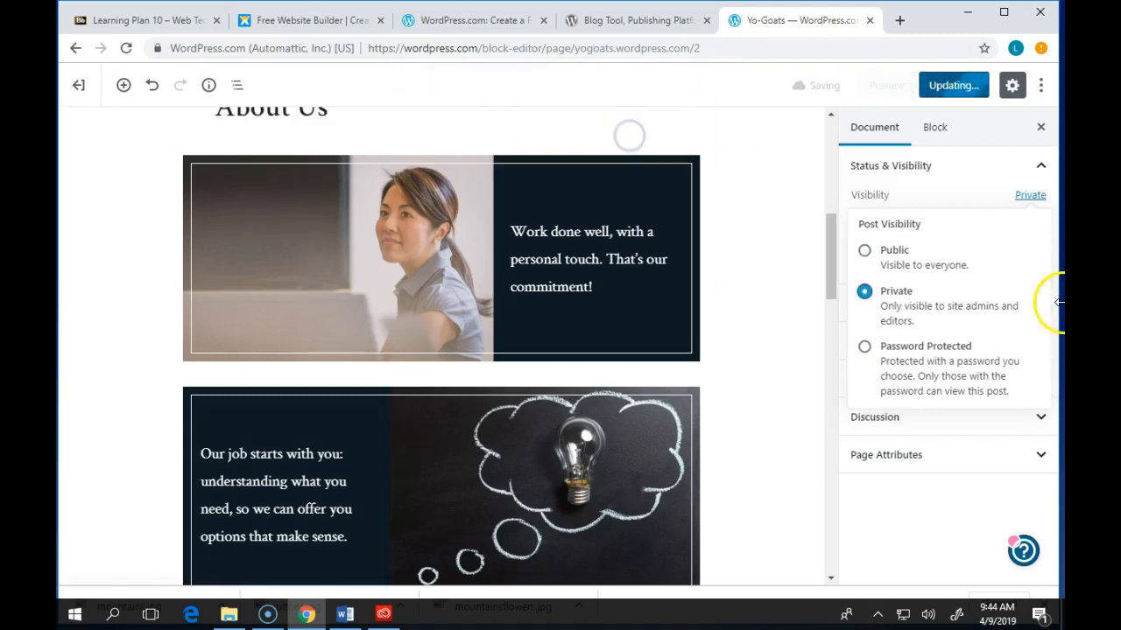
pyautogui.click(967, 167)
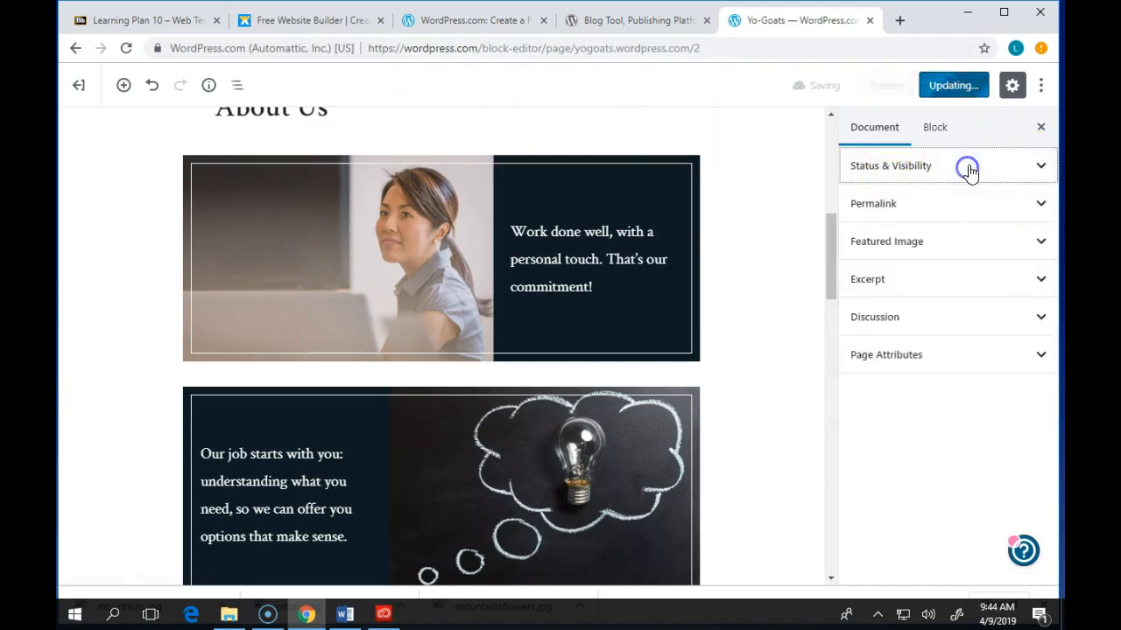
# - Expand the Permalink and Featured Image panels in the Document sidebar, then scroll back to the top
pyautogui.click(920, 240)
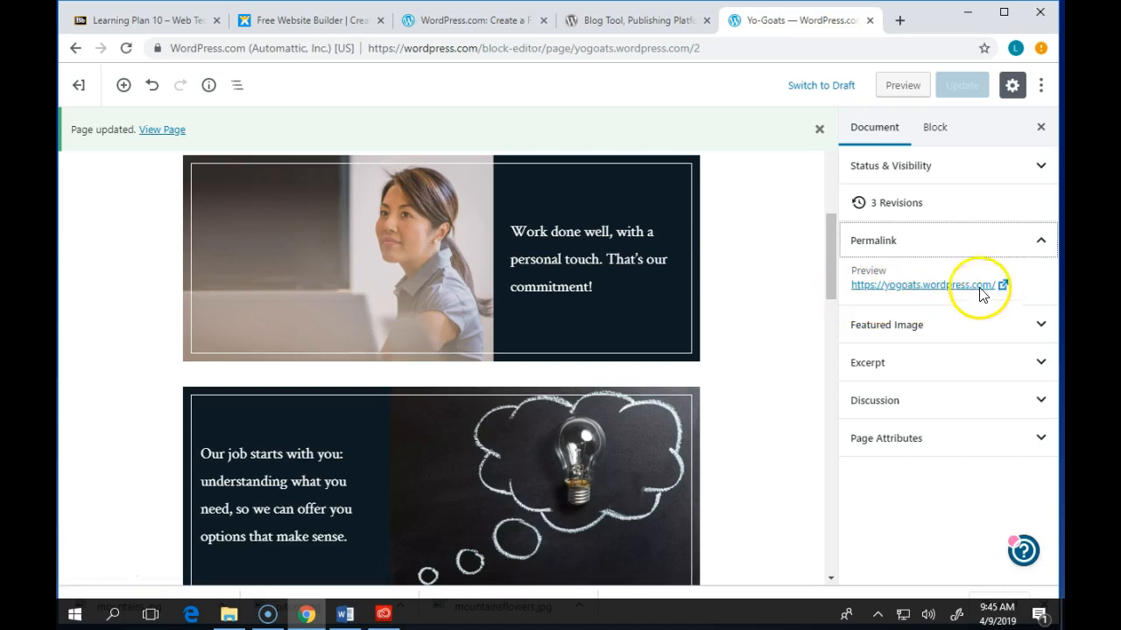
pyautogui.click(578, 253)
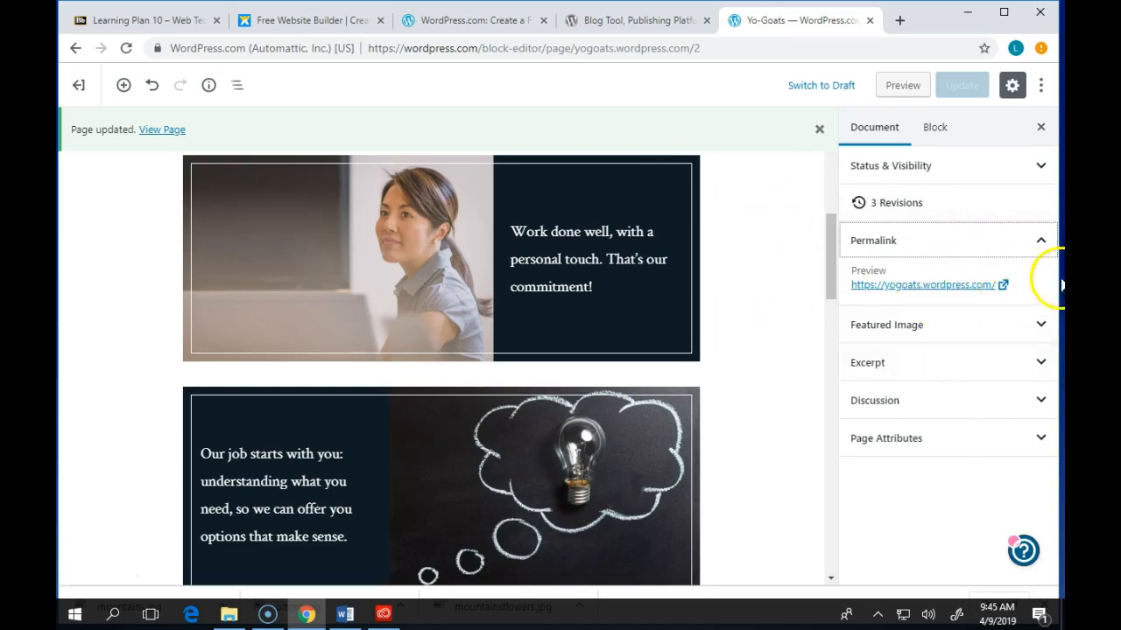
pyautogui.click(935, 321)
pyautogui.scroll(10, 453, 327)
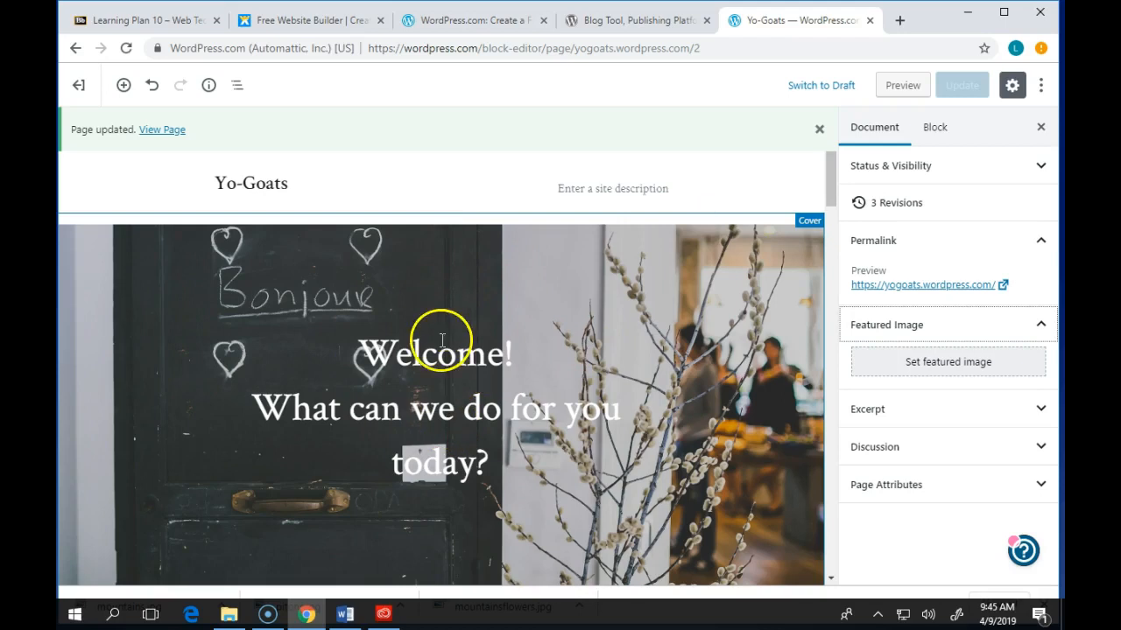
# - Collapse Featured Image and expand Discussion, confirming Allow Comments stays unchecked
pyautogui.click(1042, 325)
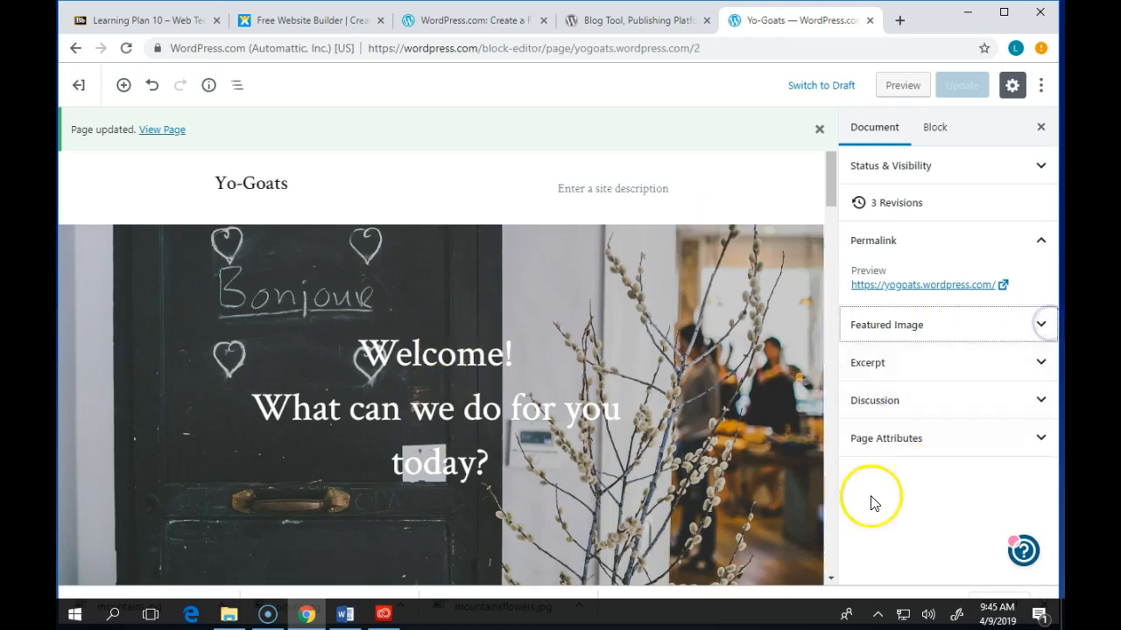
pyautogui.click(1039, 400)
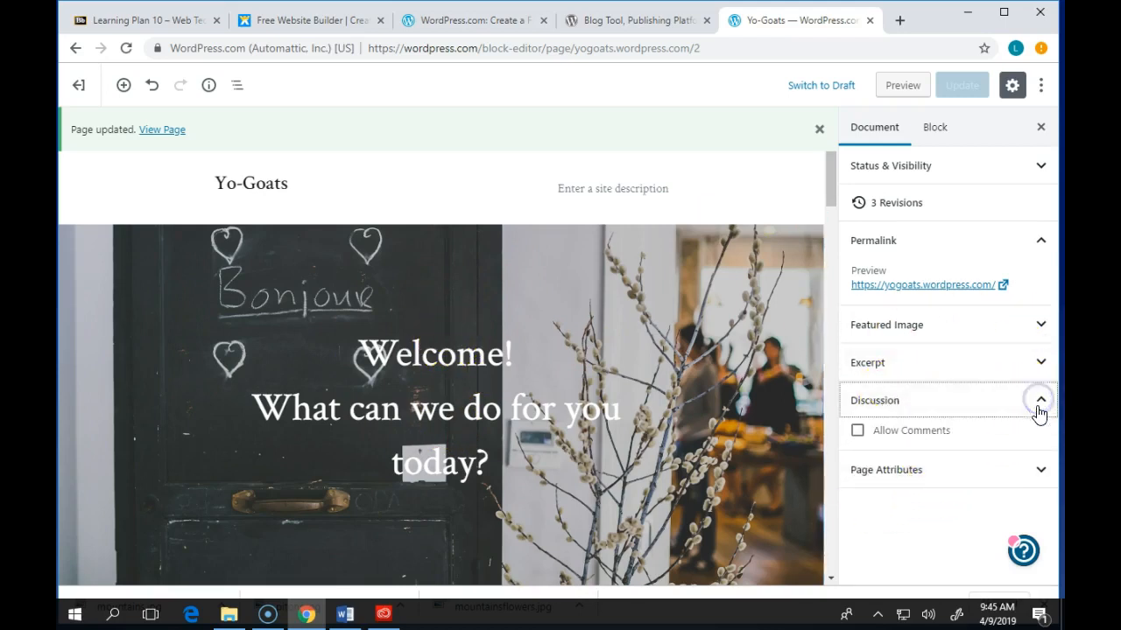
pyautogui.click(912, 433)
# - Open a new Chrome tab and load wordpress.org
pyautogui.click(902, 21)
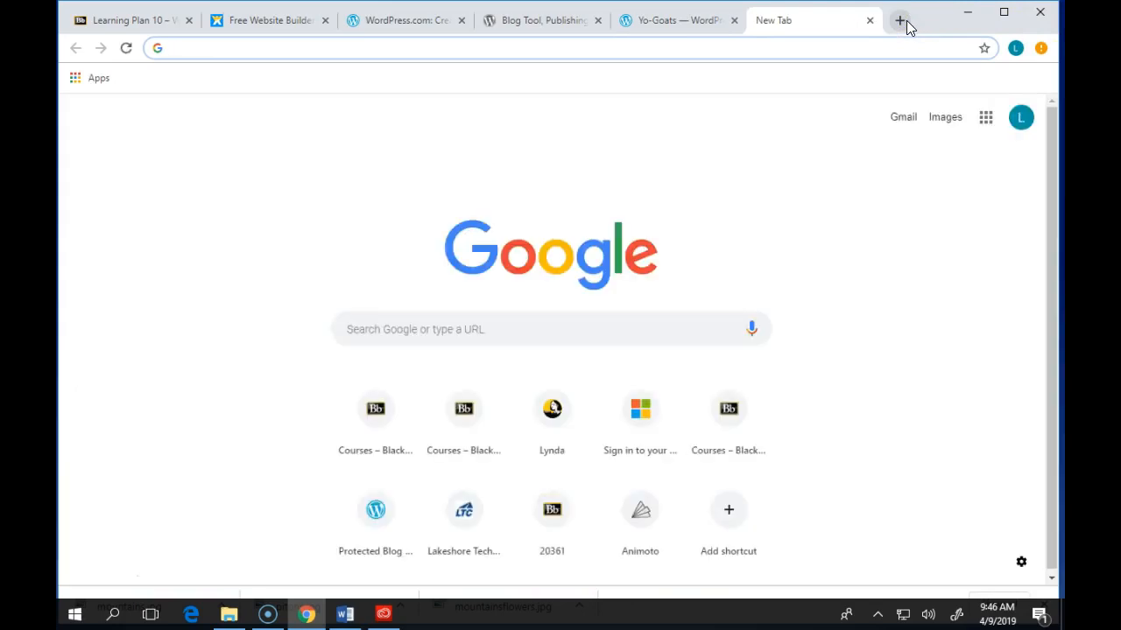
pyautogui.write('wirdo')
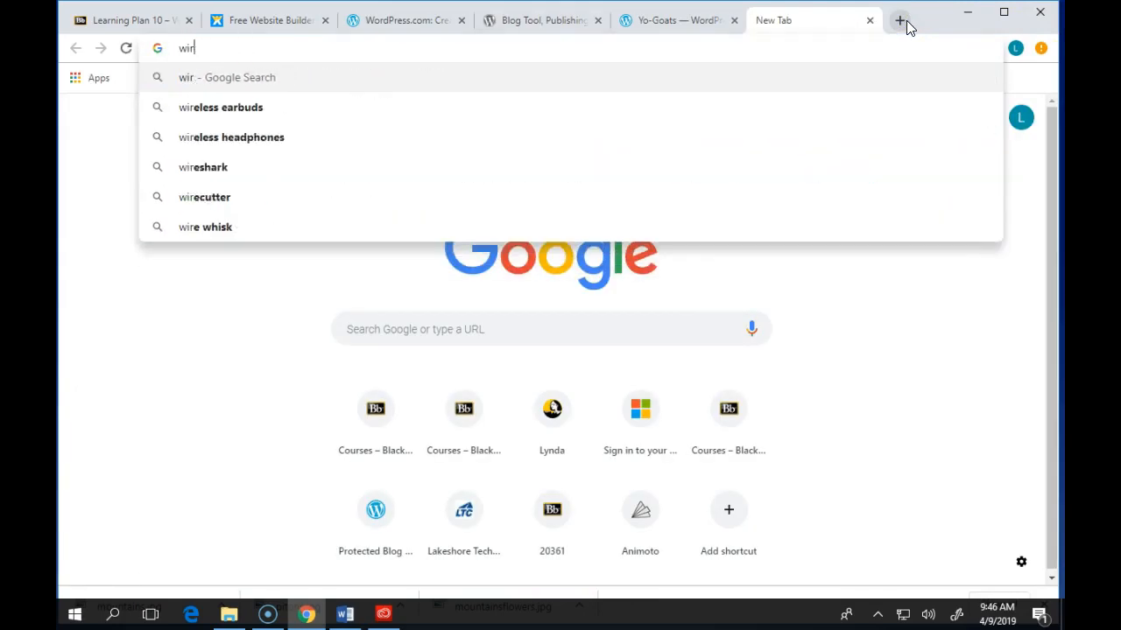
pyautogui.press('BackSpace')
pyautogui.press('BackSpace')
pyautogui.write('or')
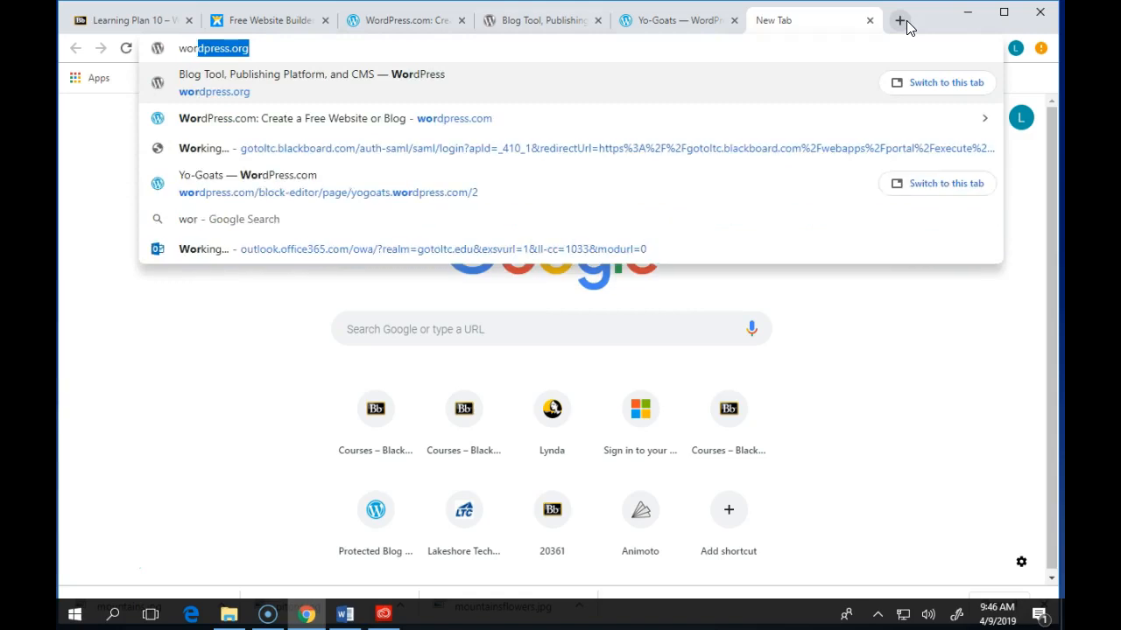
pyautogui.write('dpress.org/')
pyautogui.press('Return')
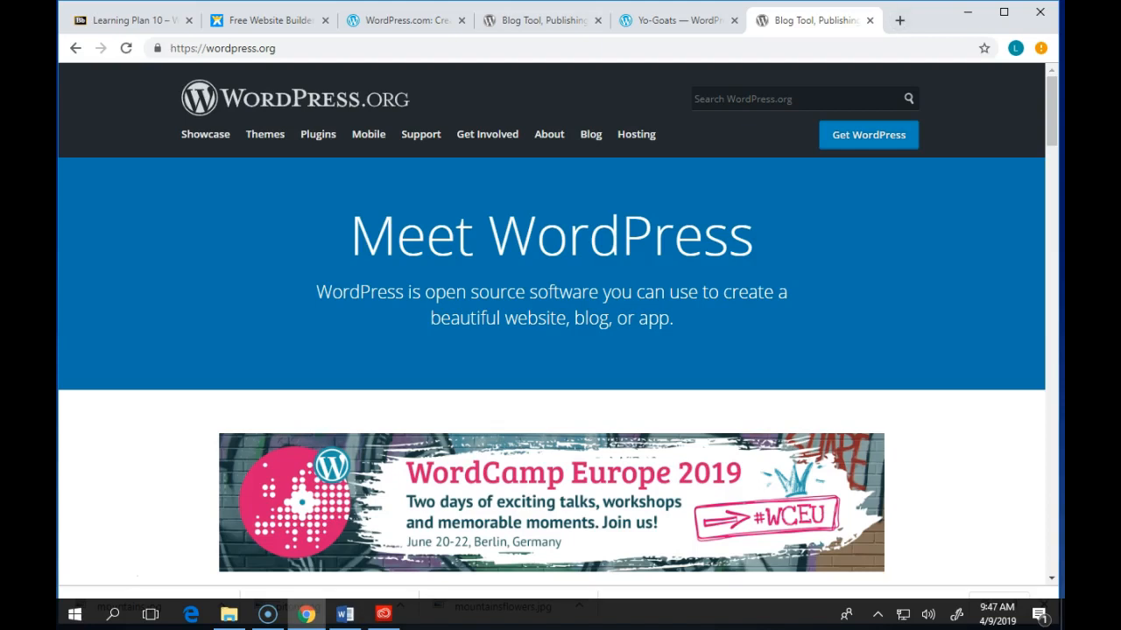
# - Open a new Chrome tab and load godaddy.com
pyautogui.click(900, 20)
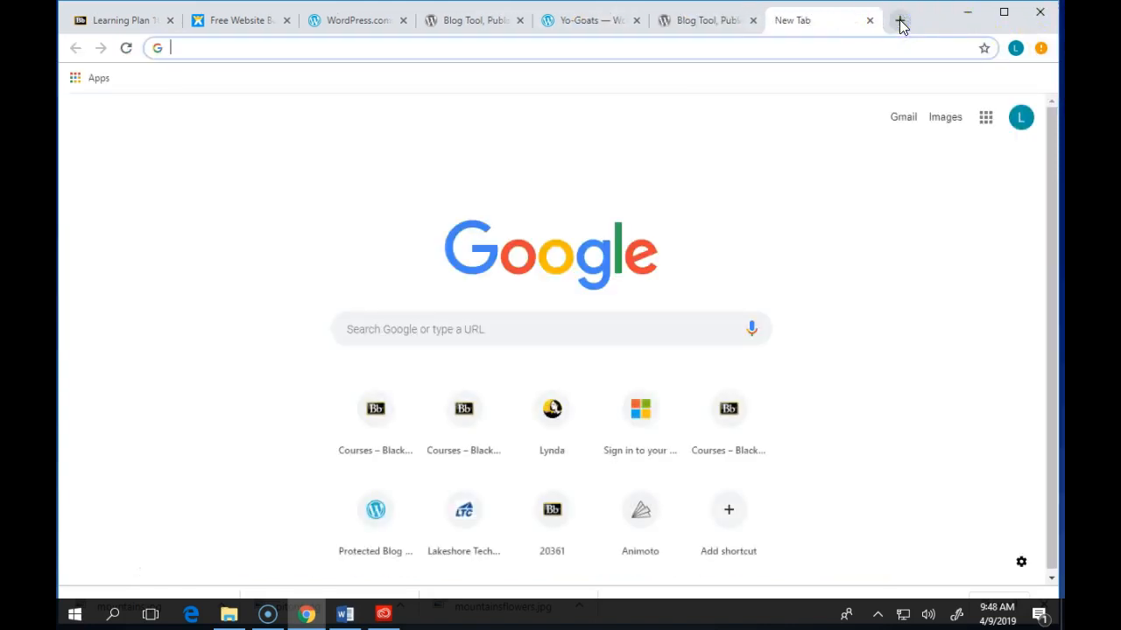
pyautogui.write('godaddy')
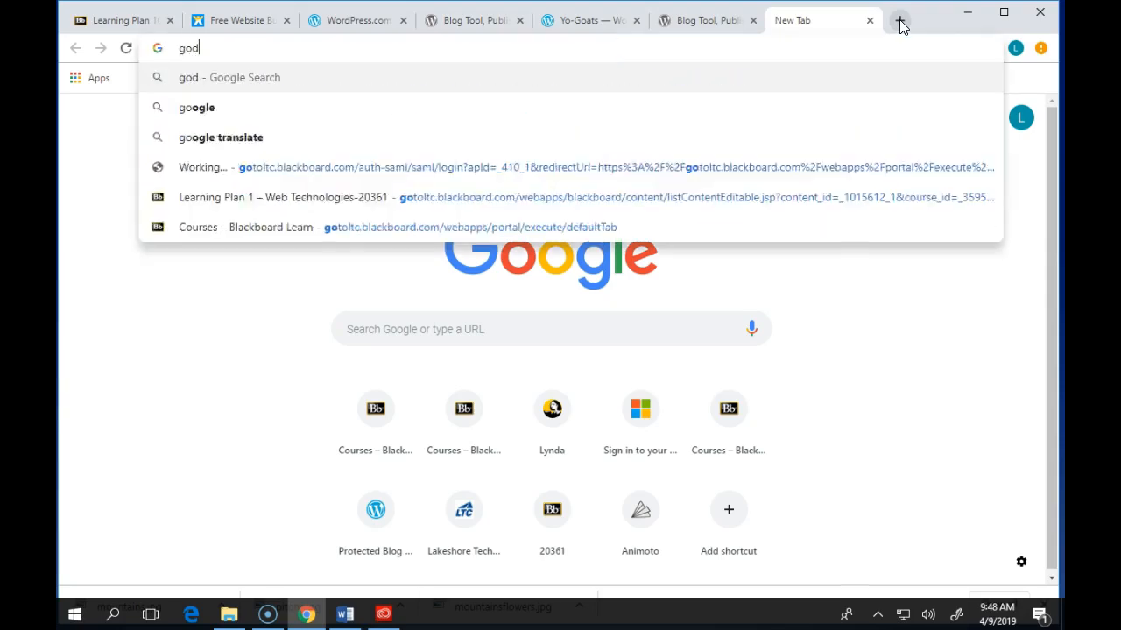
pyautogui.press('BackSpace')
pyautogui.press('BackSpace')
pyautogui.write('dy.com')
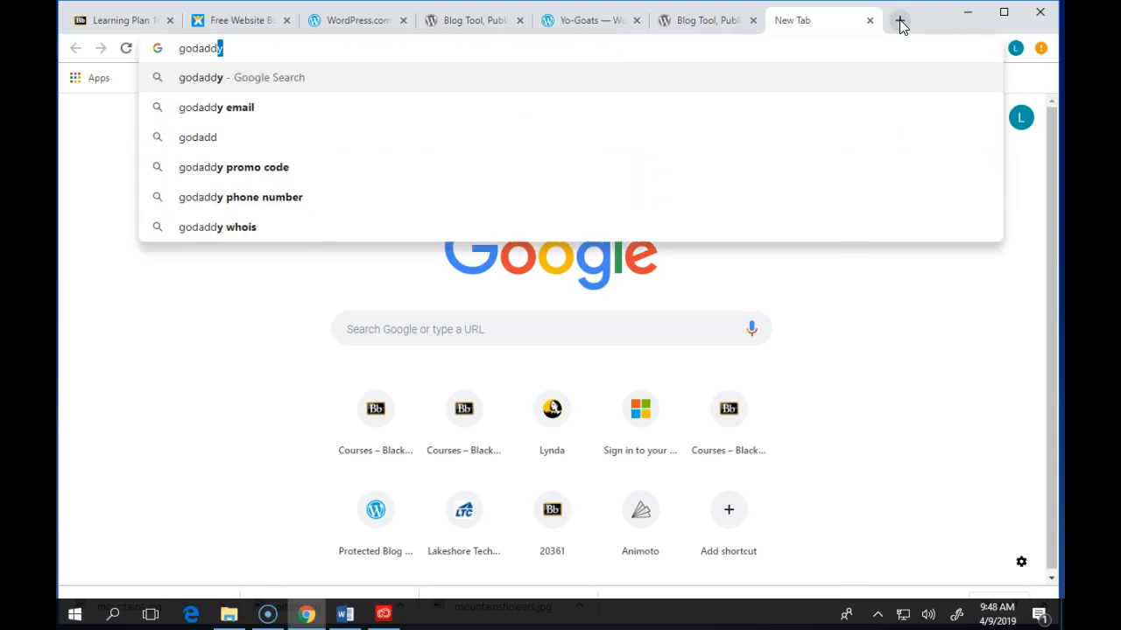
pyautogui.press('Return')
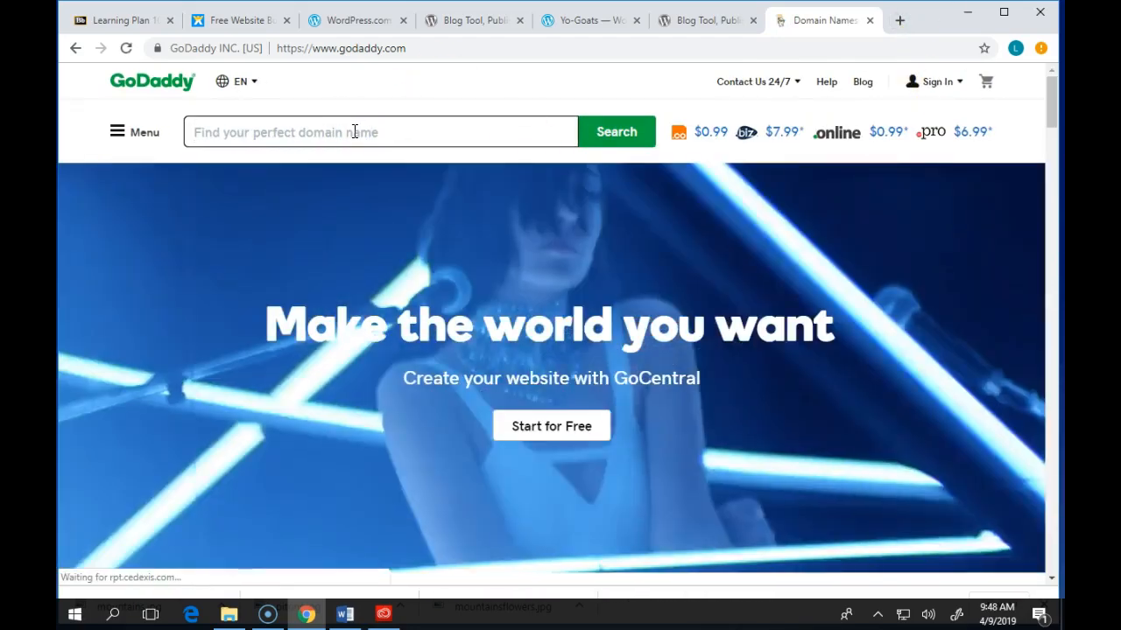
# - Search GoDaddy for yo-goat.com, which shows as available for $2.99 the first year
pyautogui.click(355, 132)
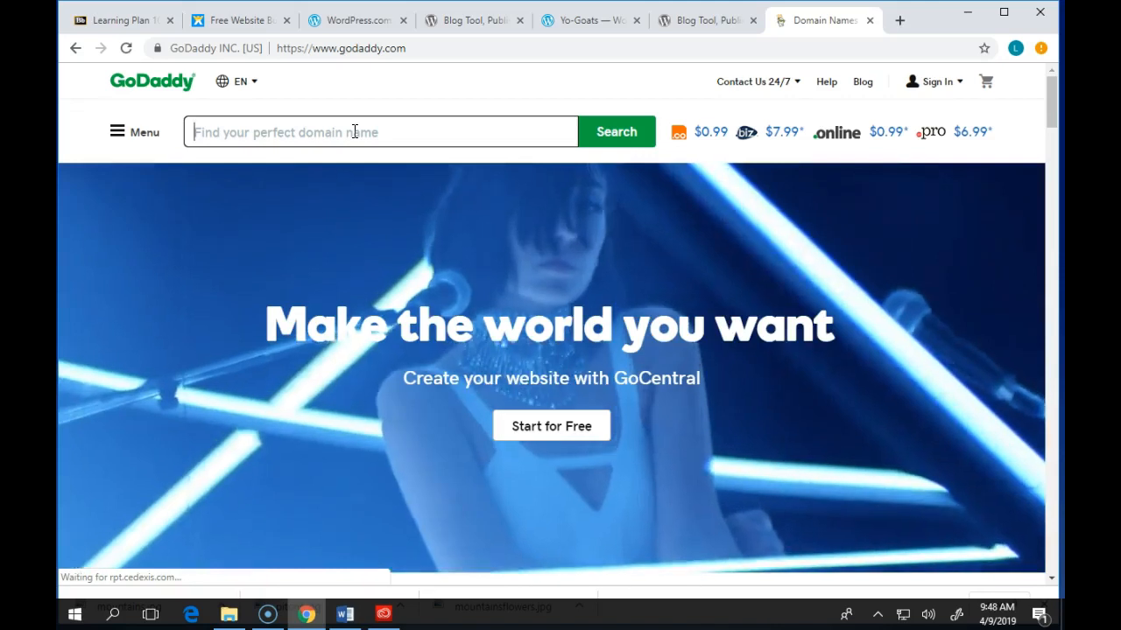
pyautogui.write('yo-go')
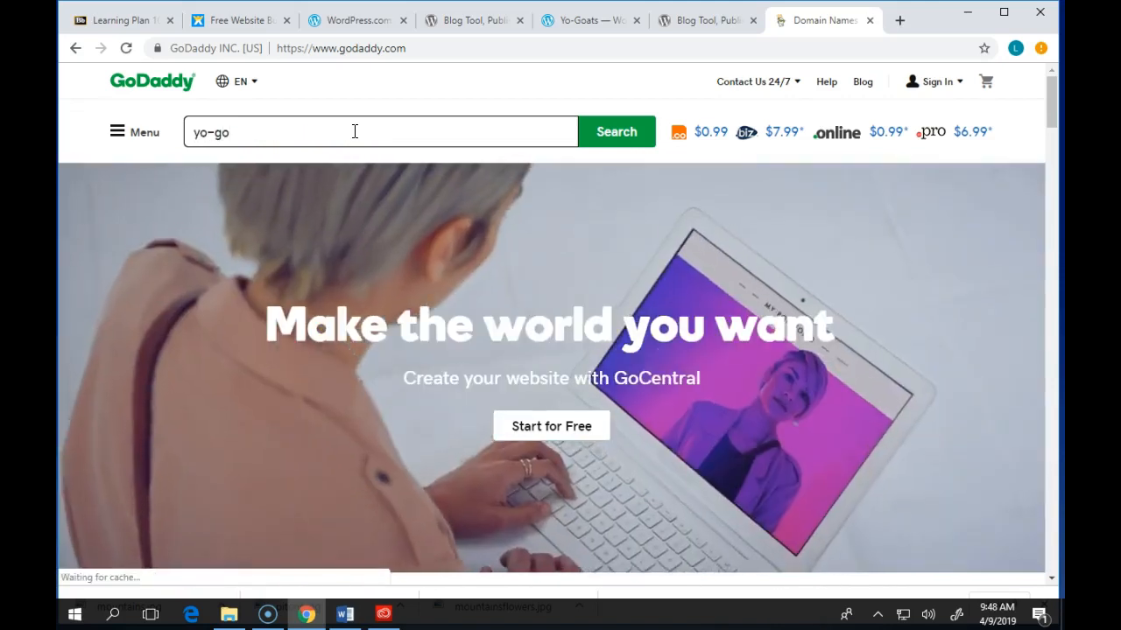
pyautogui.write('at')
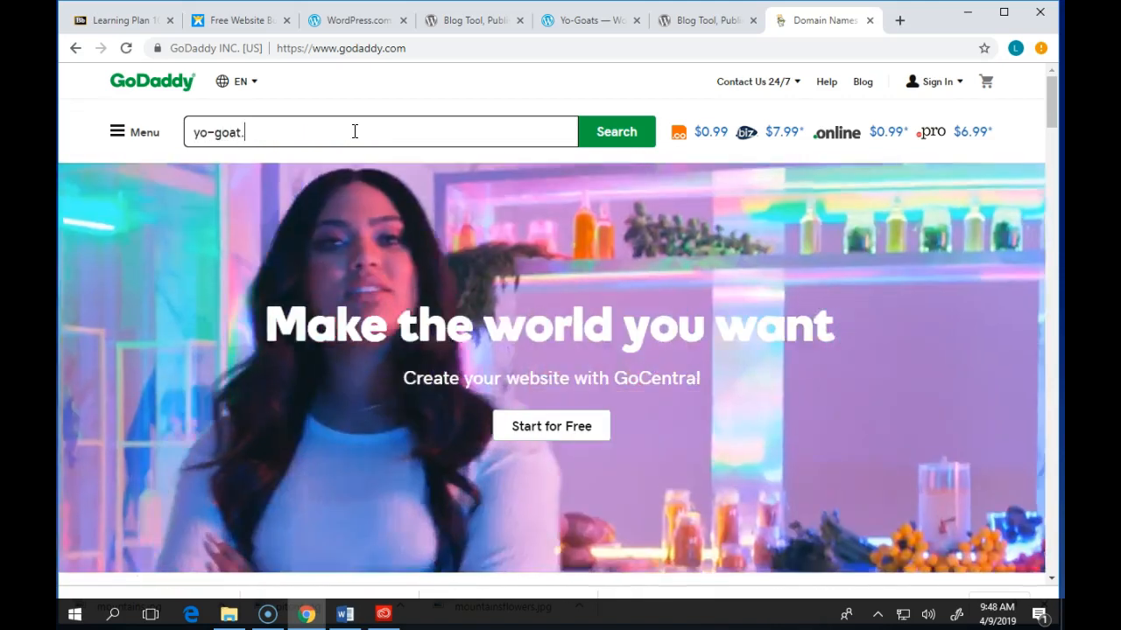
pyautogui.write('.com')
pyautogui.press('Return')
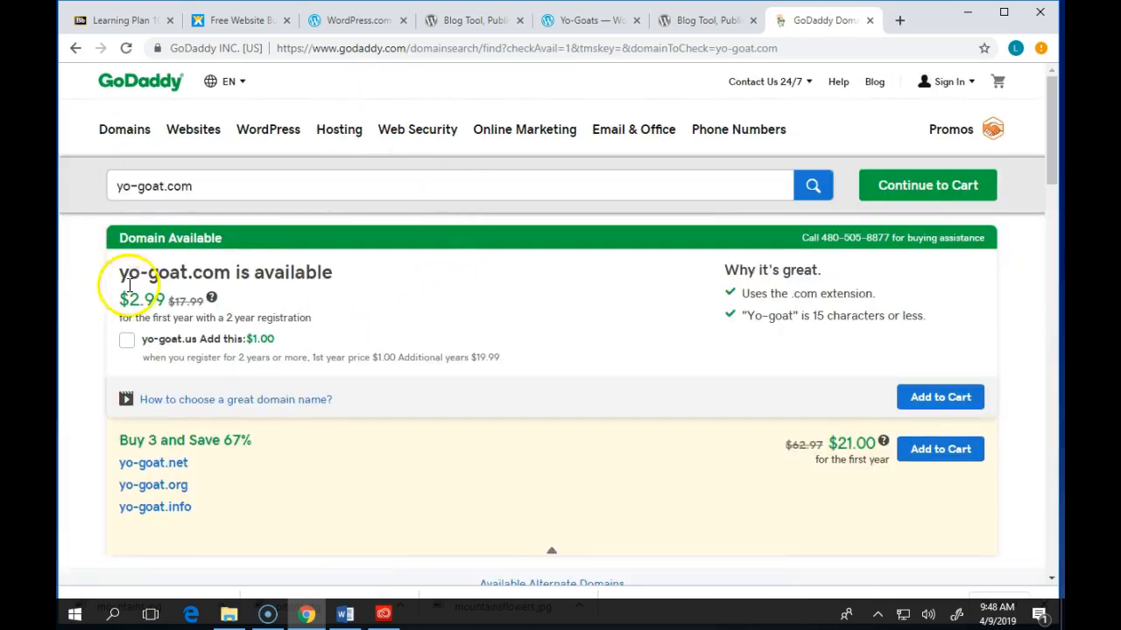
# - Search for yo-goats.com instead, finding that it is already taken
pyautogui.click(163, 186)
pyautogui.write('s')
pyautogui.press('Return')
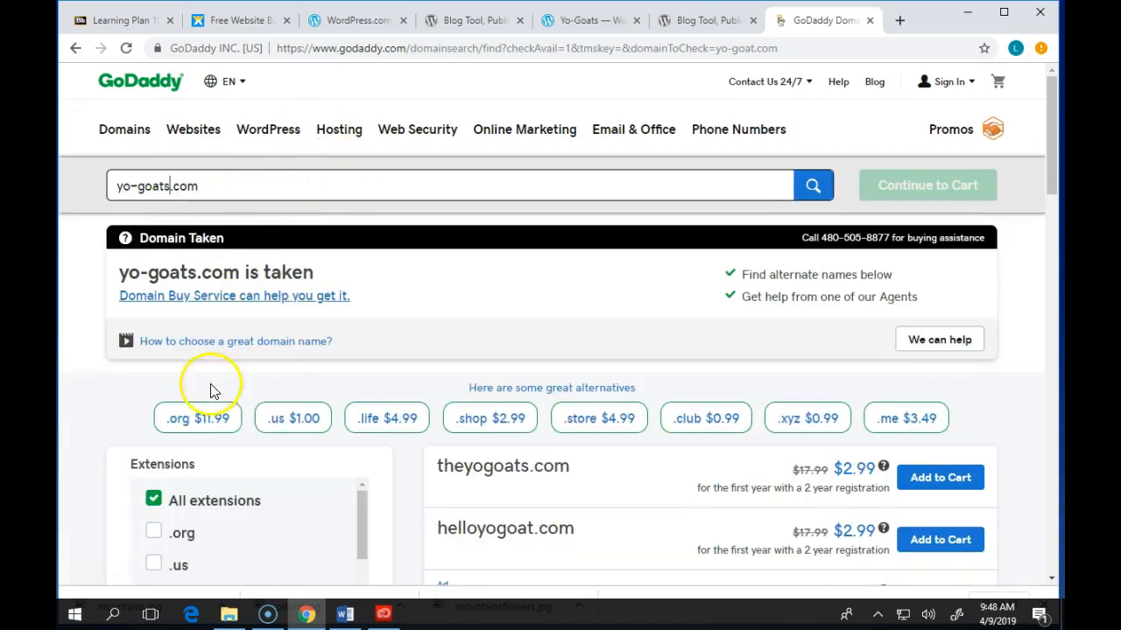
pyautogui.scroll(-3, 324, 296)
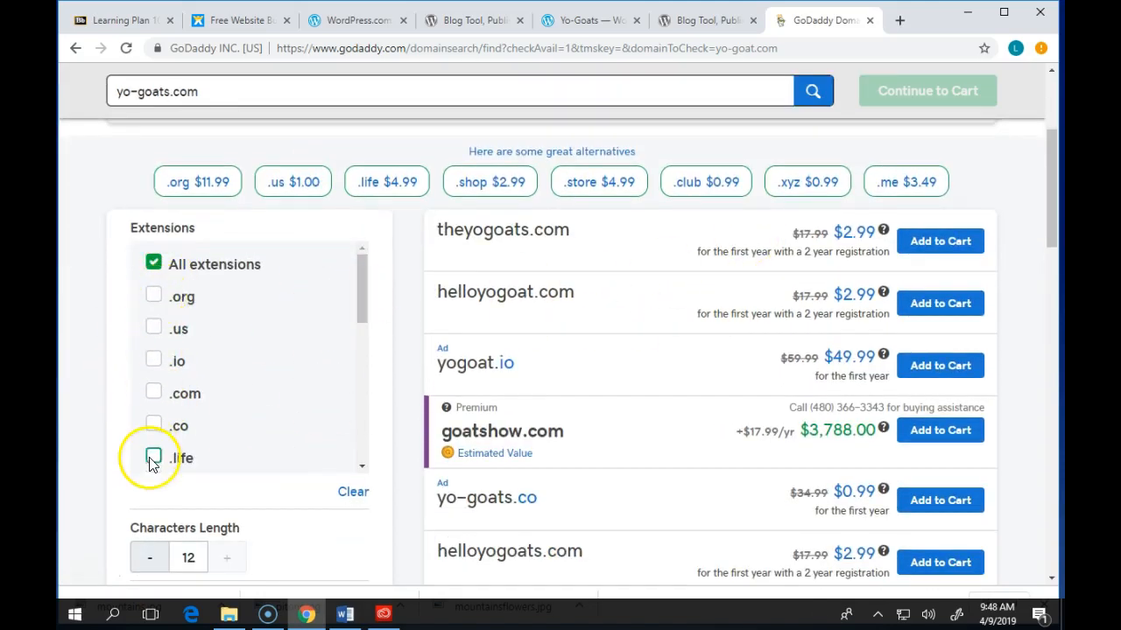
# - Filter alternative domains by .co and .org, reset to all extensions, then return to WordPress.org
pyautogui.click(153, 425)
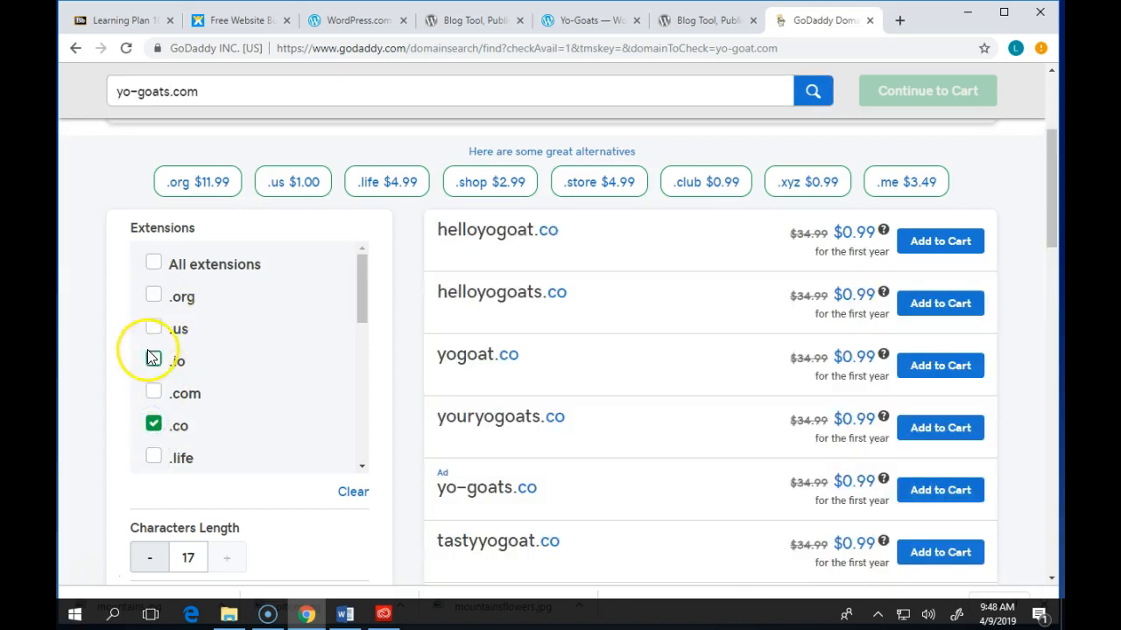
pyautogui.click(154, 295)
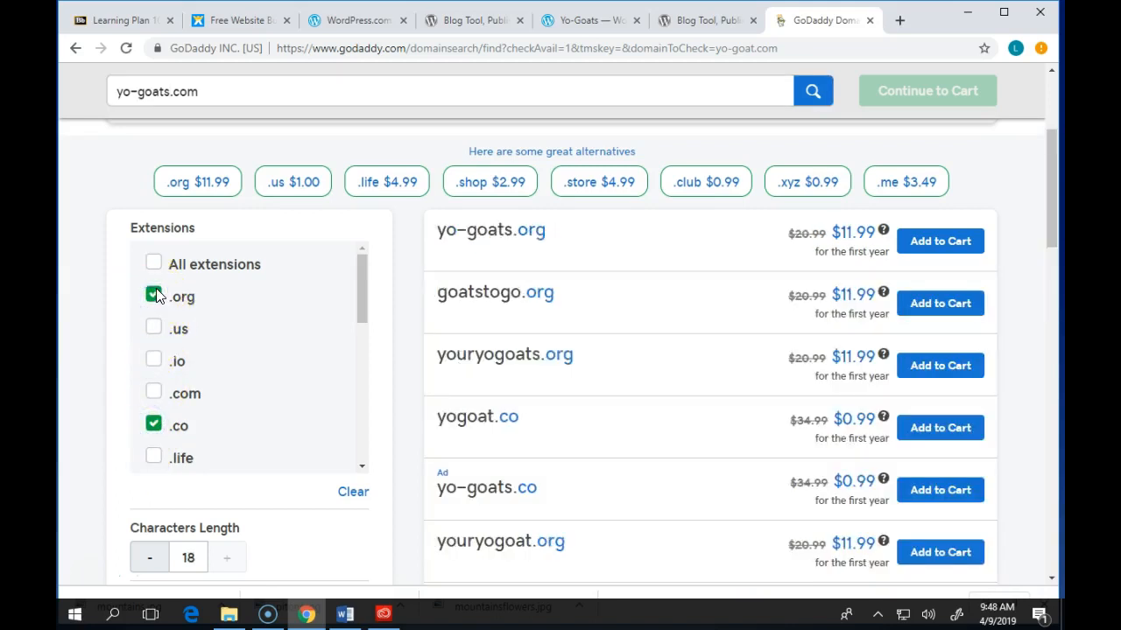
pyautogui.click(156, 295)
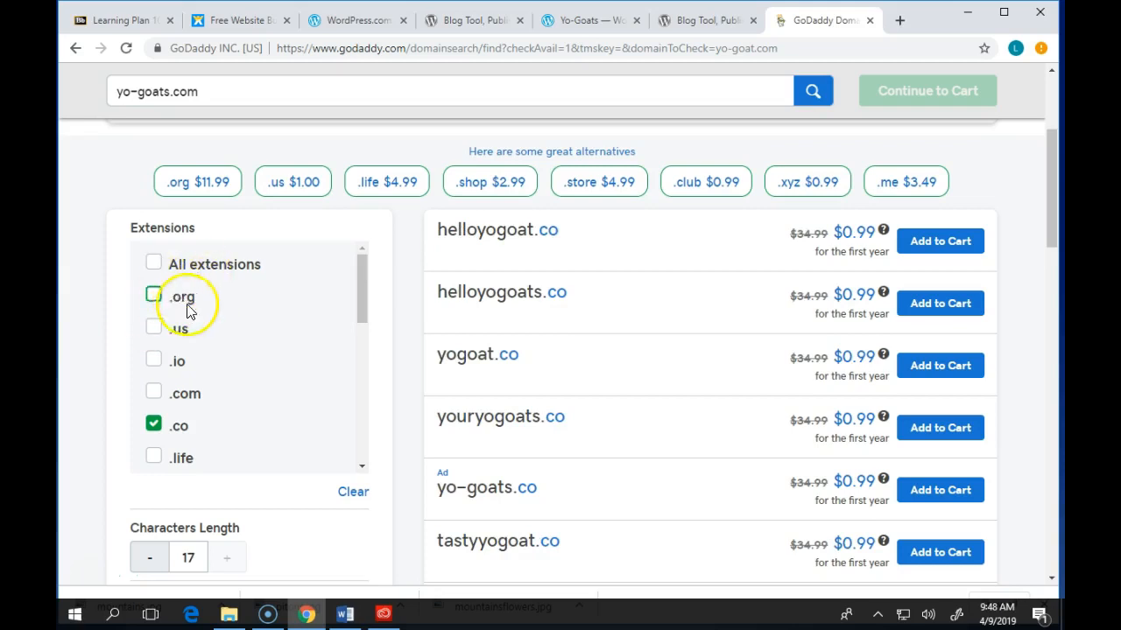
pyautogui.click(154, 424)
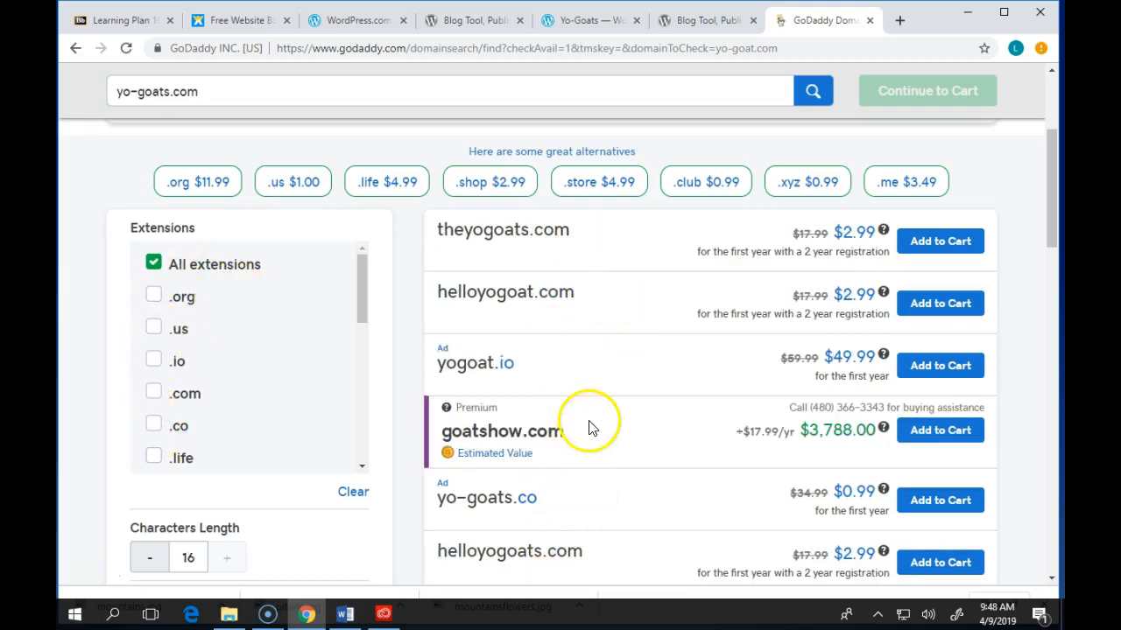
pyautogui.scroll(-5, 591, 428)
pyautogui.scroll(5, 590, 429)
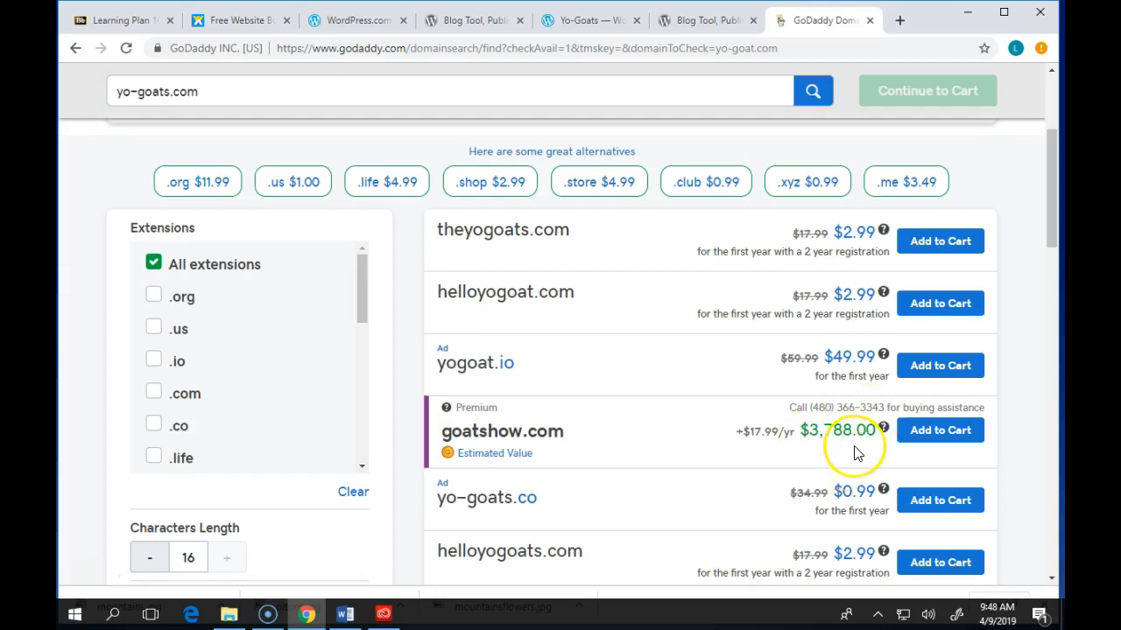
pyautogui.scroll(2, 862, 443)
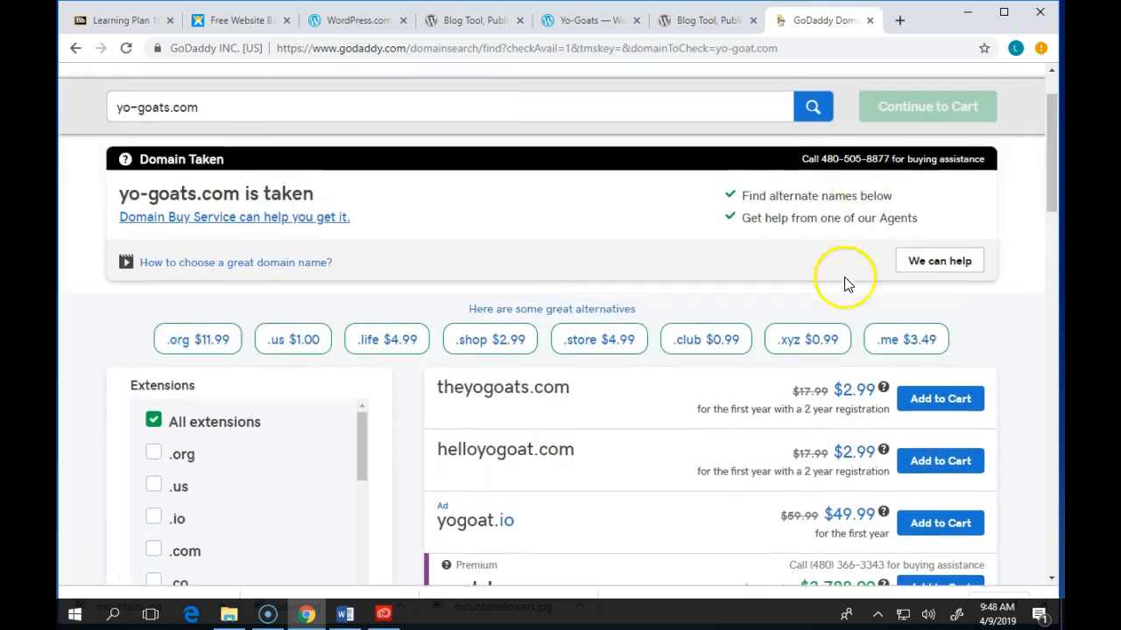
pyautogui.scroll(-1, 844, 278)
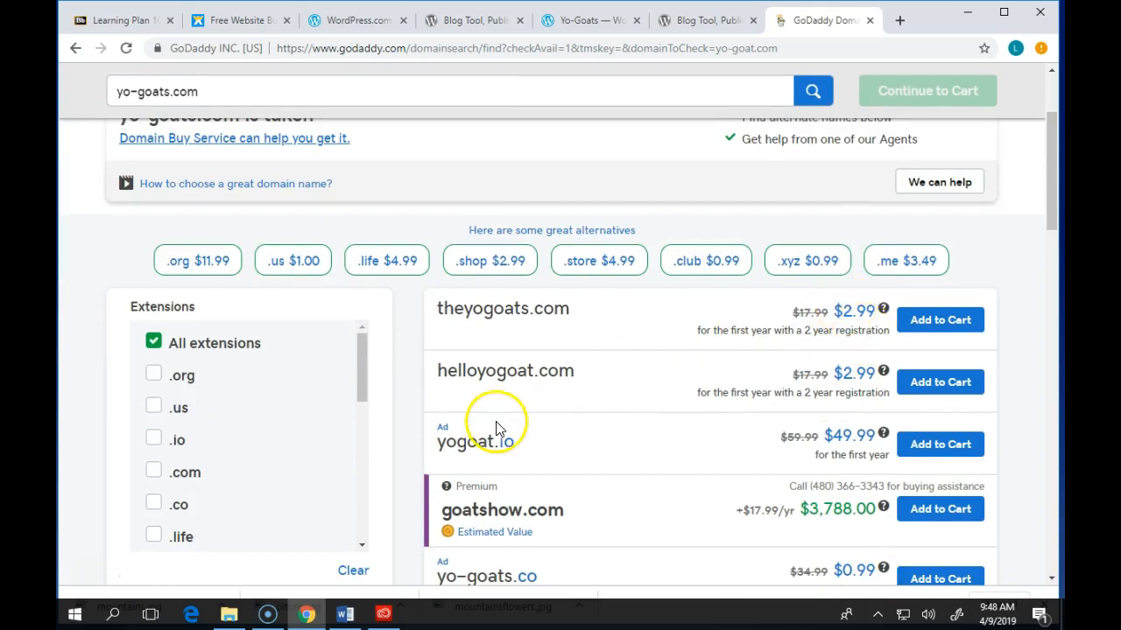
pyautogui.scroll(3, 507, 455)
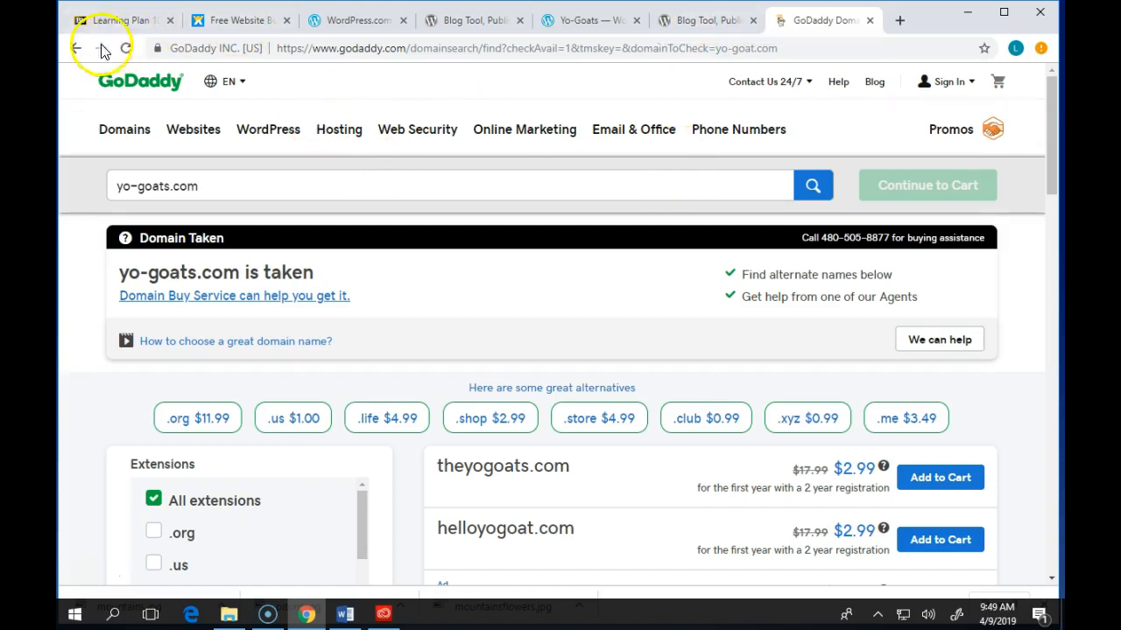
pyautogui.click(703, 20)
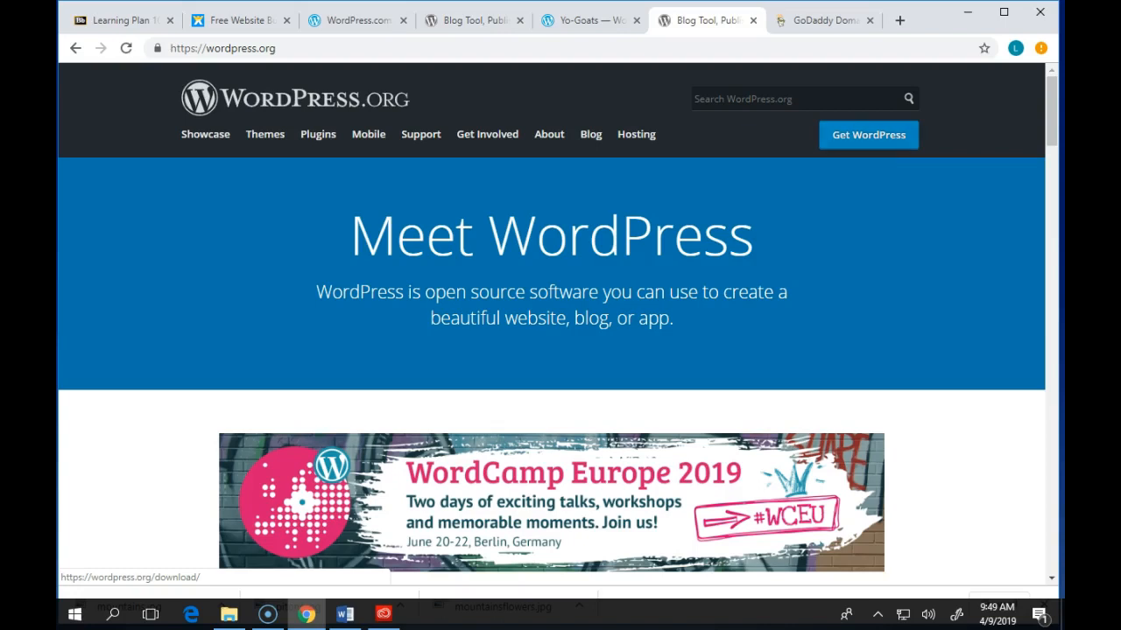
# - Load the personal .me site domain in a new tab to show its Index of / listing
pyautogui.click(899, 20)
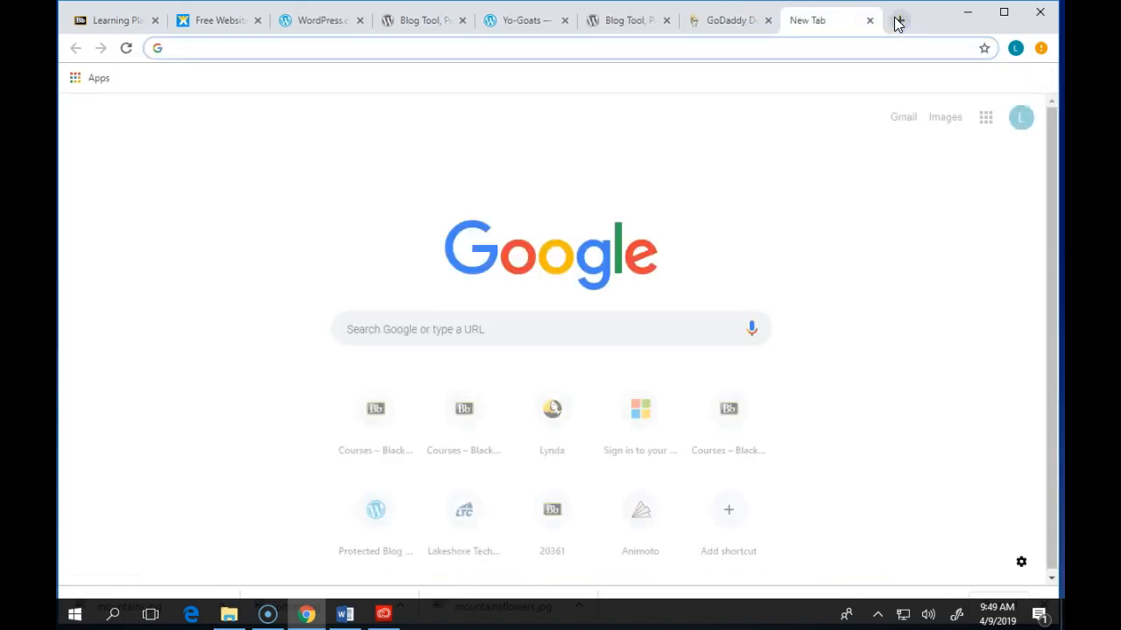
pyautogui.write('br')
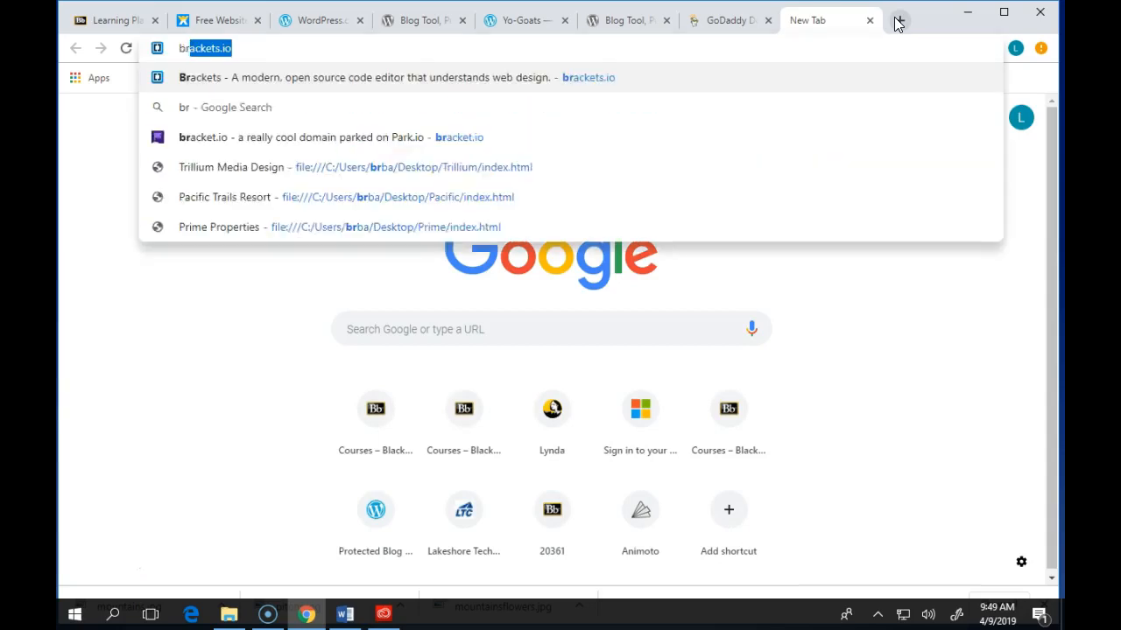
pyautogui.write('endabachmann.me')
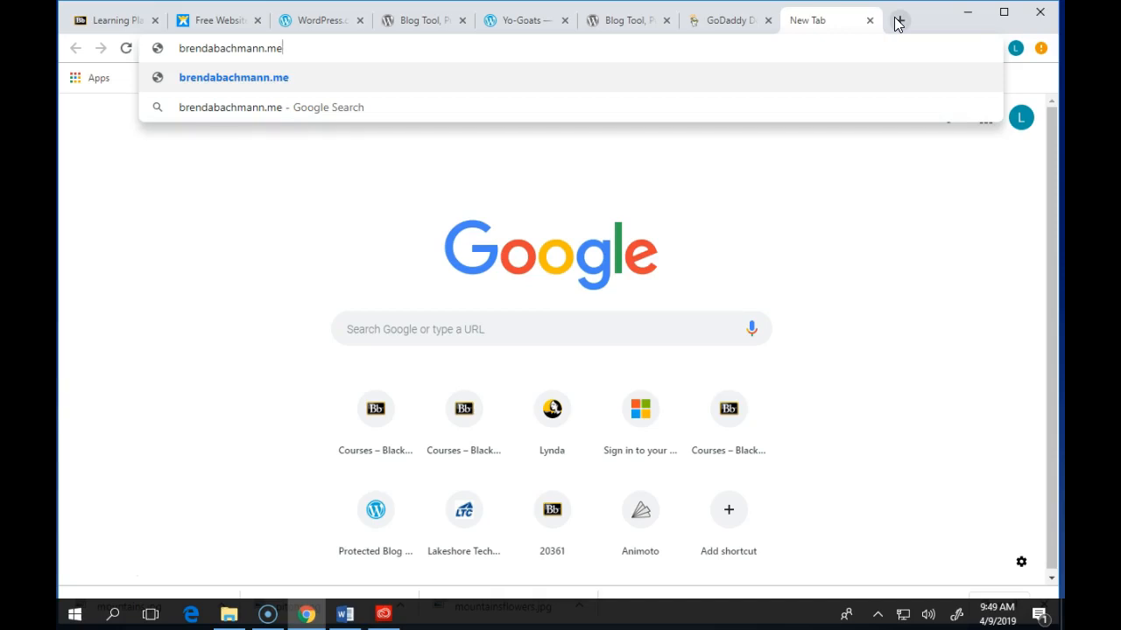
pyautogui.press('Return')
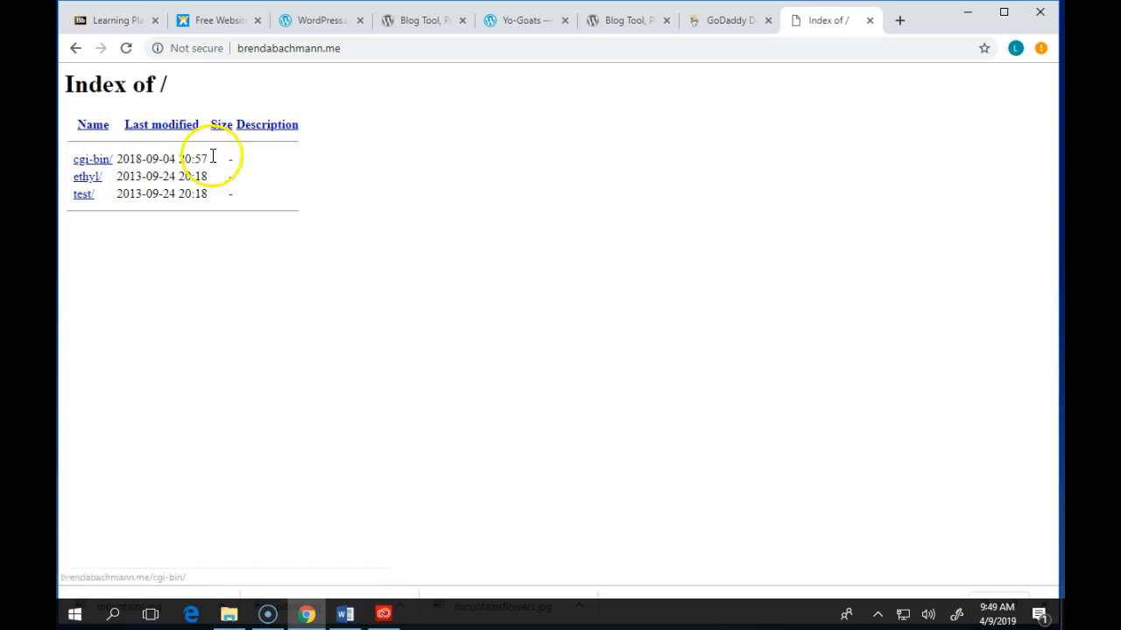
pyautogui.click(83, 194)
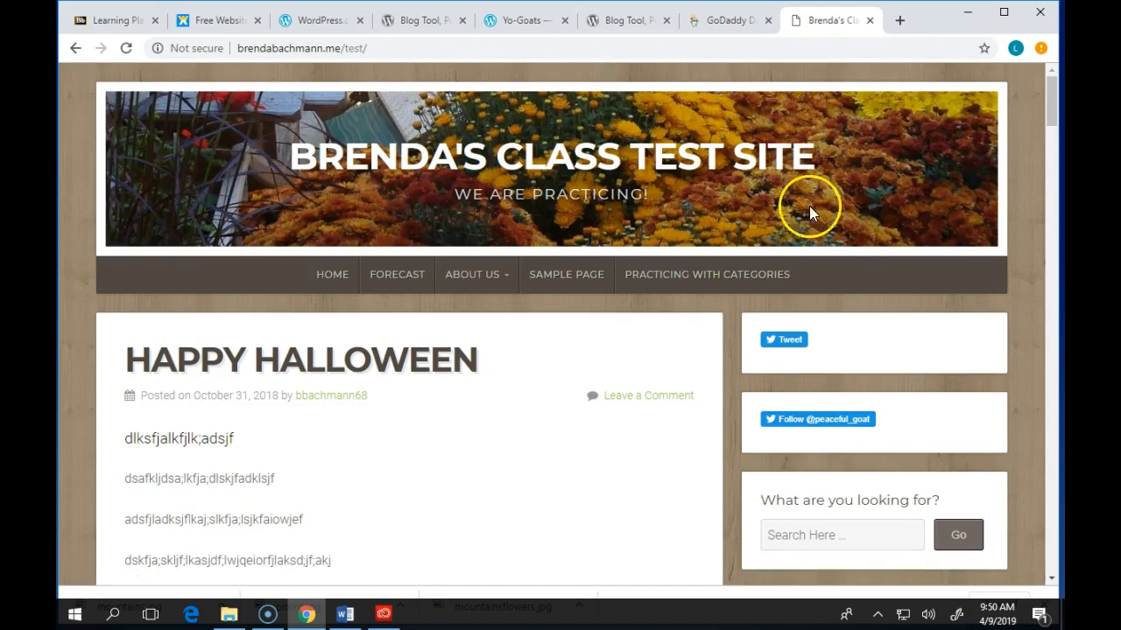
pyautogui.scroll(-9, 663, 294)
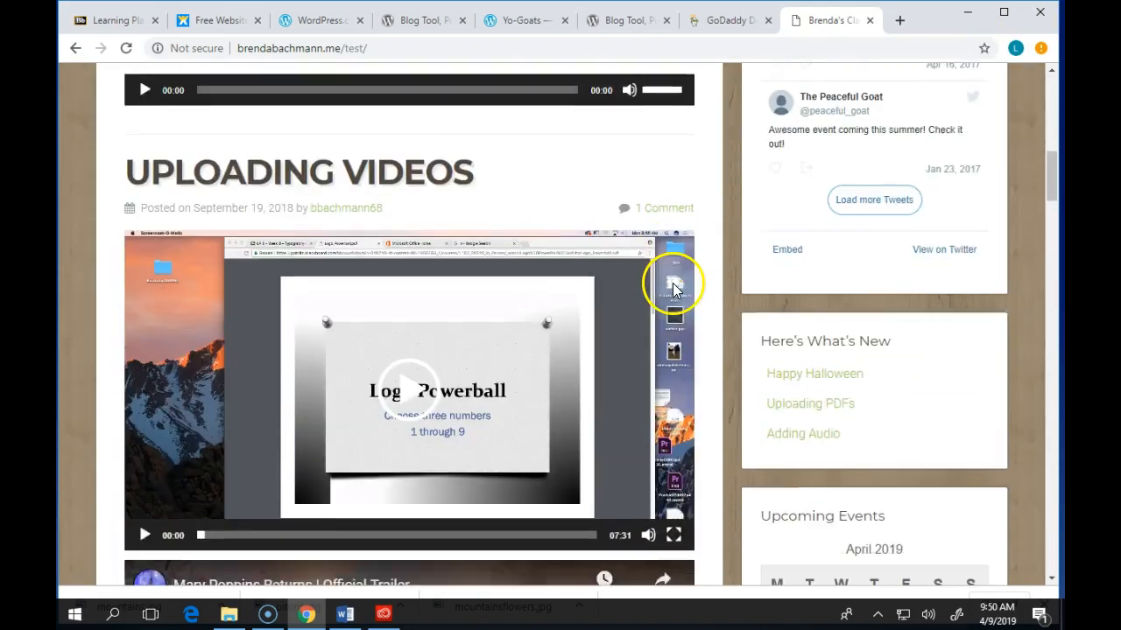
pyautogui.scroll(-4, 672, 285)
pyautogui.scroll(13, 671, 288)
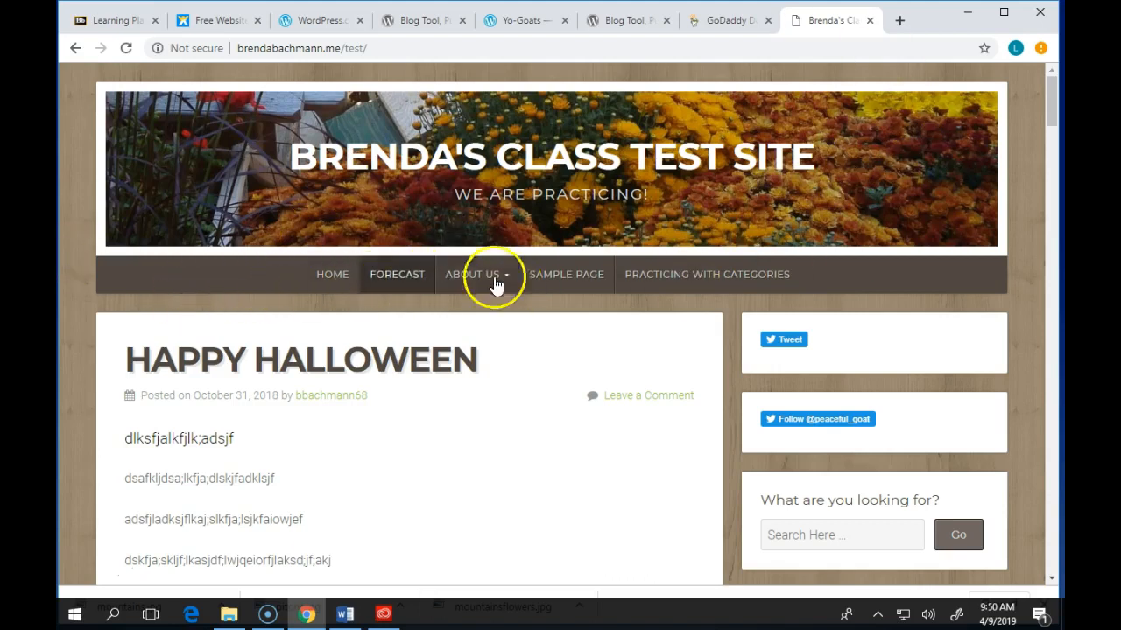
pyautogui.scroll(-2, 411, 368)
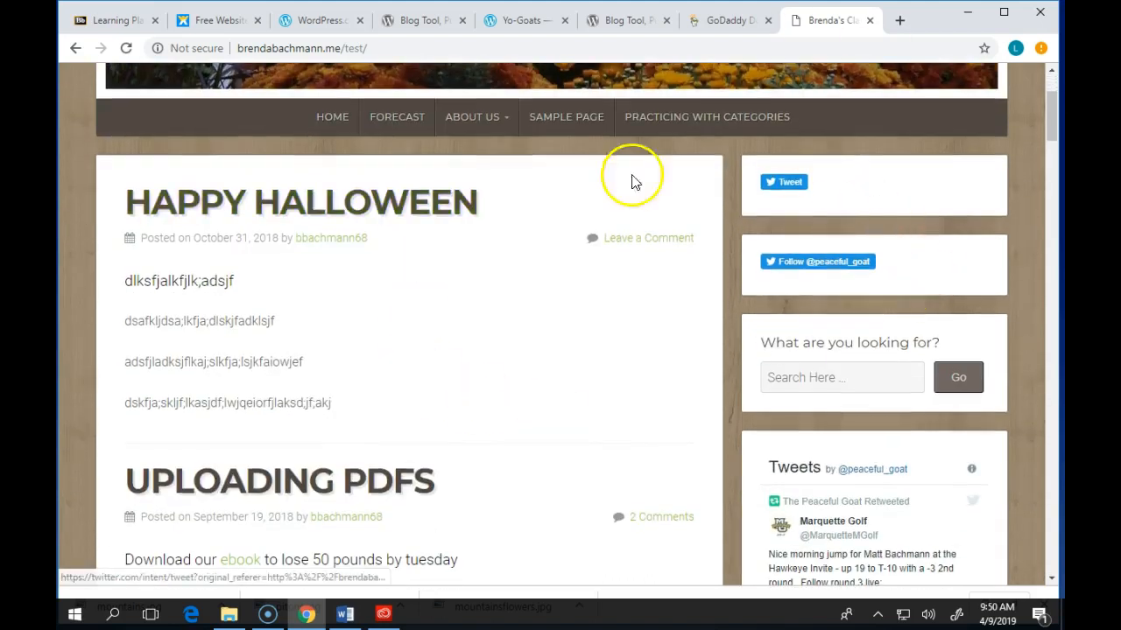
pyautogui.scroll(-4, 540, 411)
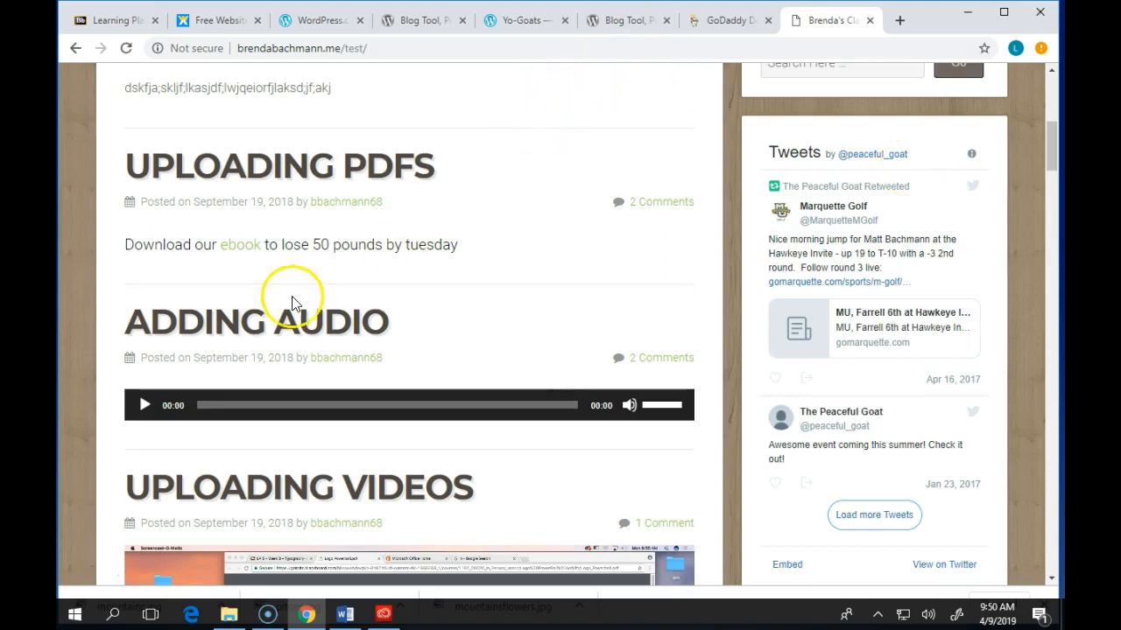
pyautogui.scroll(-2, 300, 300)
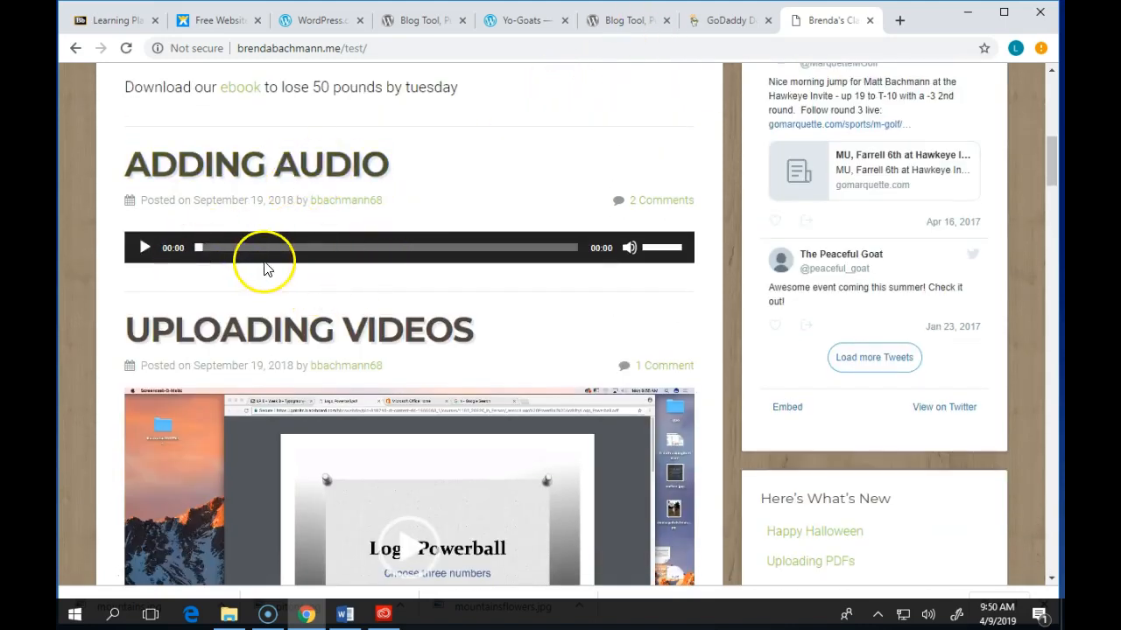
pyautogui.scroll(-4, 268, 268)
pyautogui.scroll(-4, 457, 251)
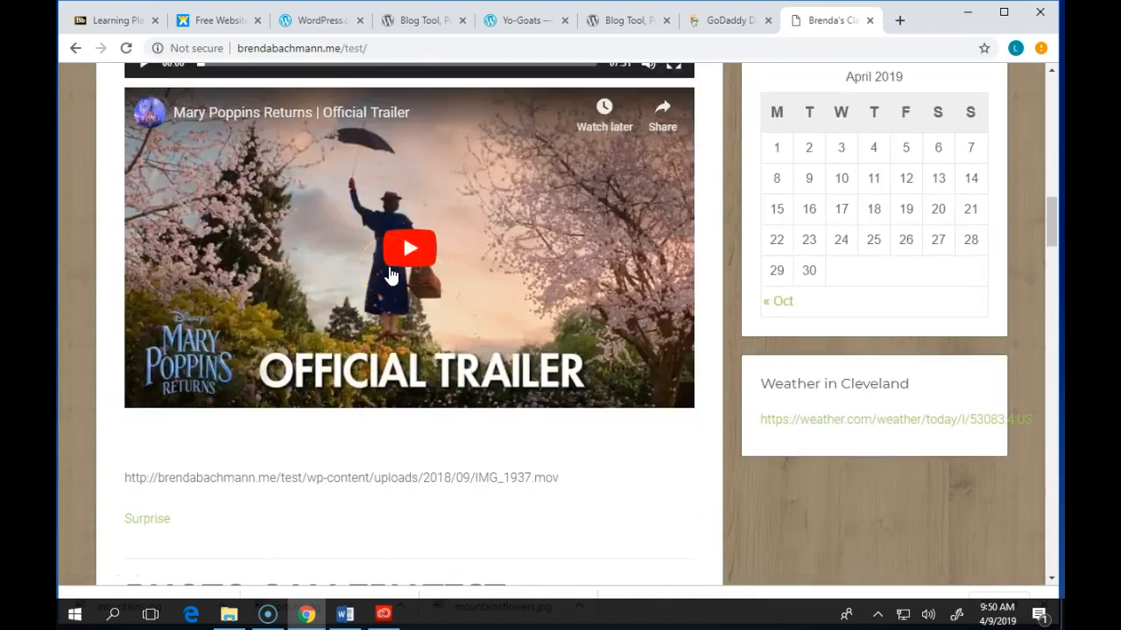
pyautogui.scroll(-11, 391, 275)
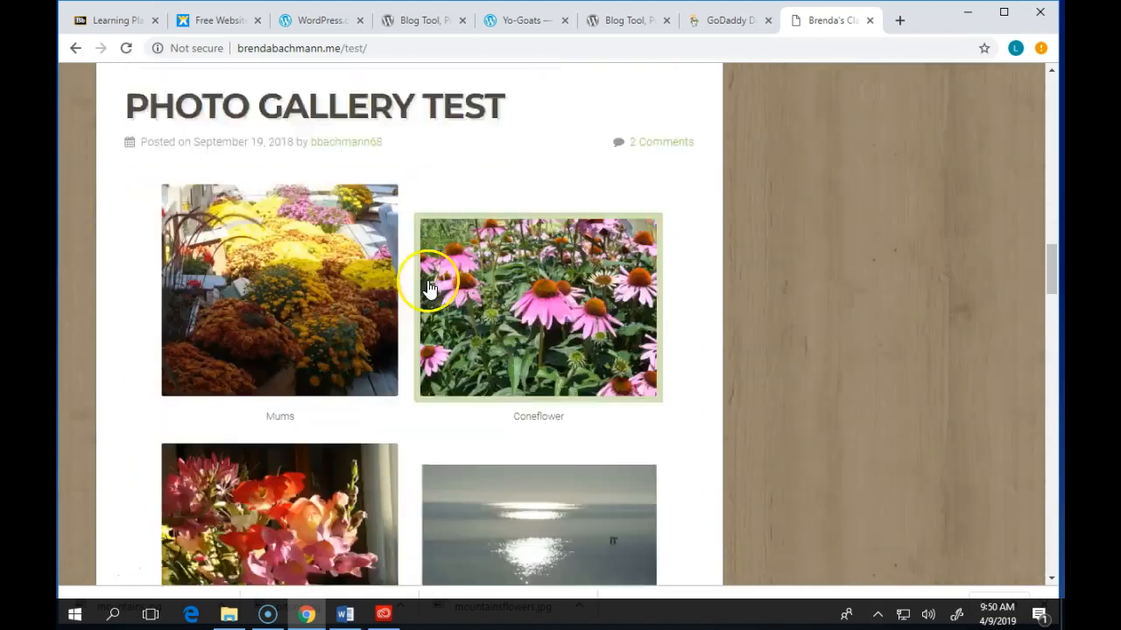
pyautogui.scroll(-12, 455, 299)
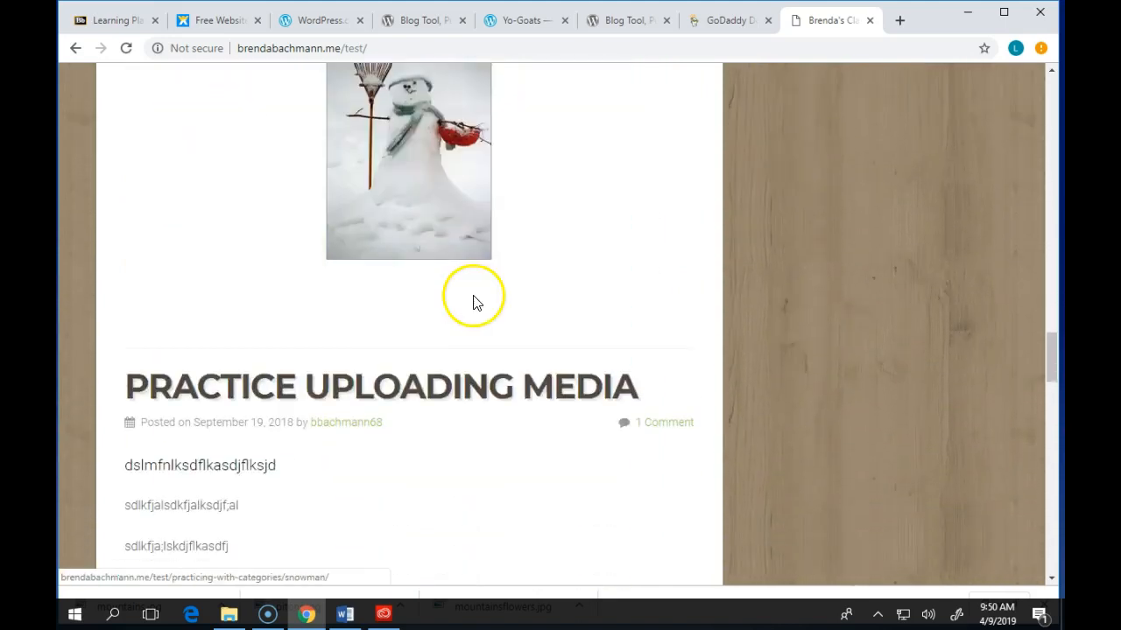
pyautogui.scroll(11, 493, 321)
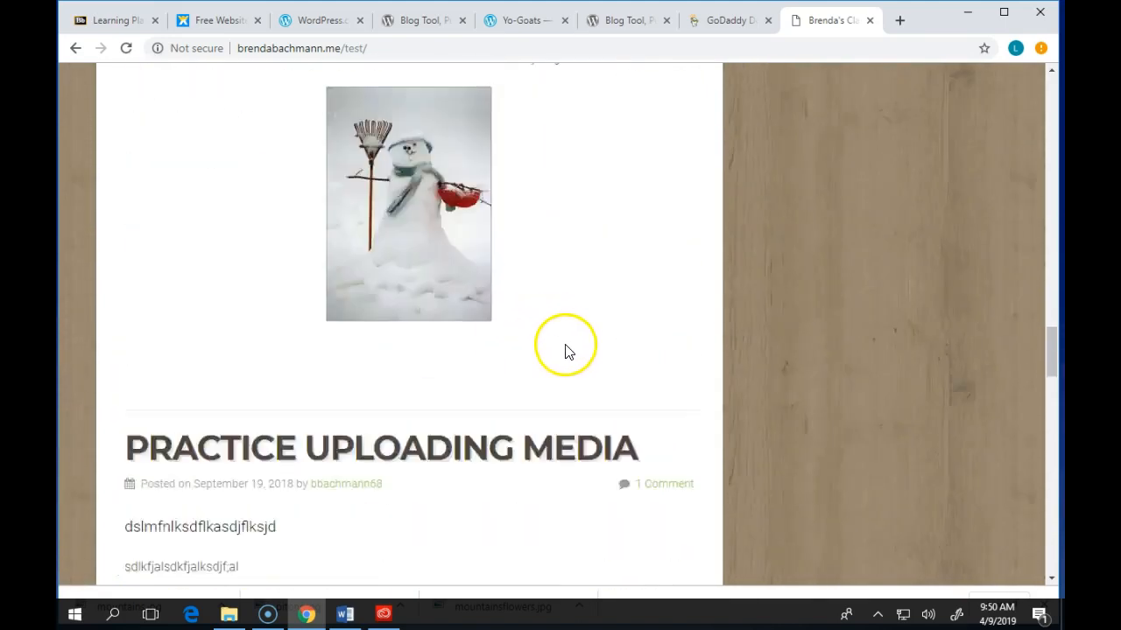
pyautogui.click(589, 347)
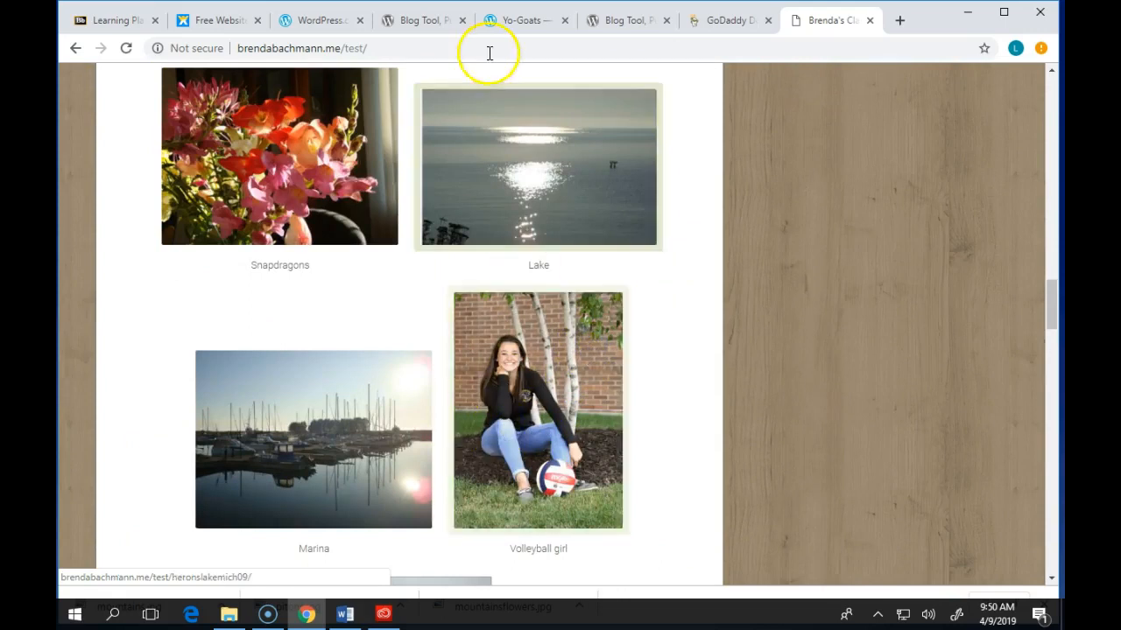
pyautogui.scroll(-15, 547, 263)
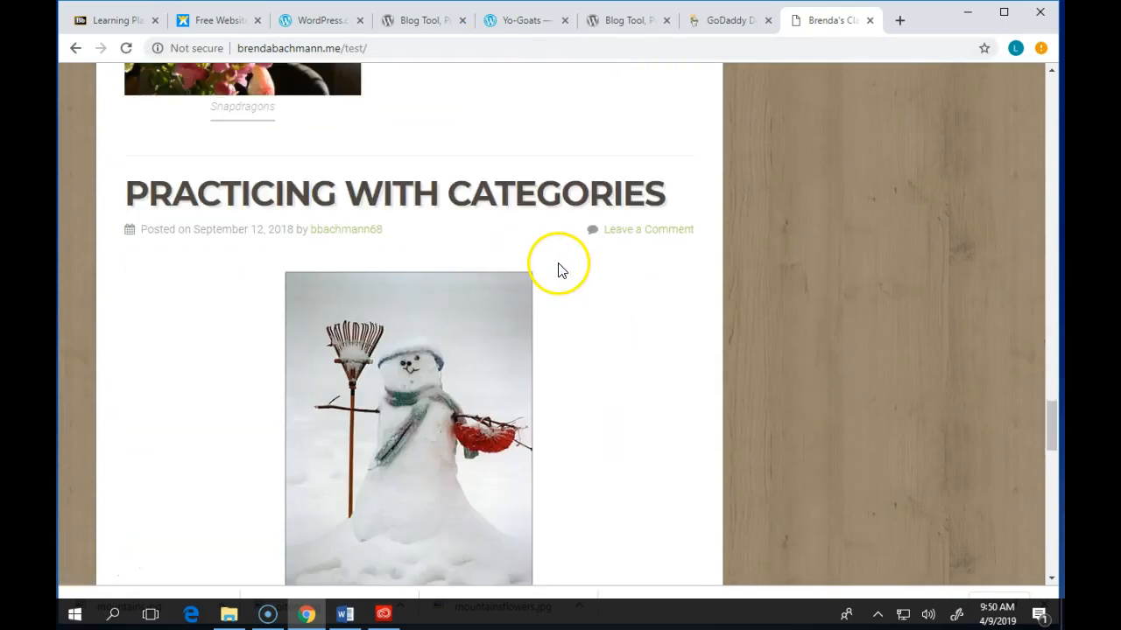
pyautogui.scroll(-10, 558, 263)
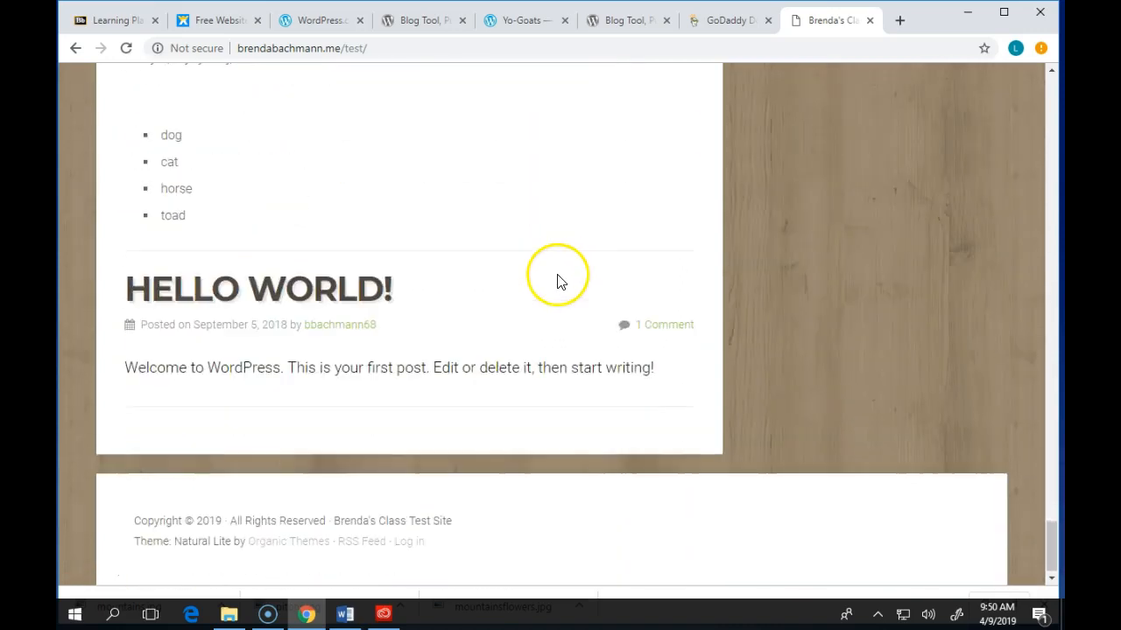
pyautogui.scroll(3, 559, 275)
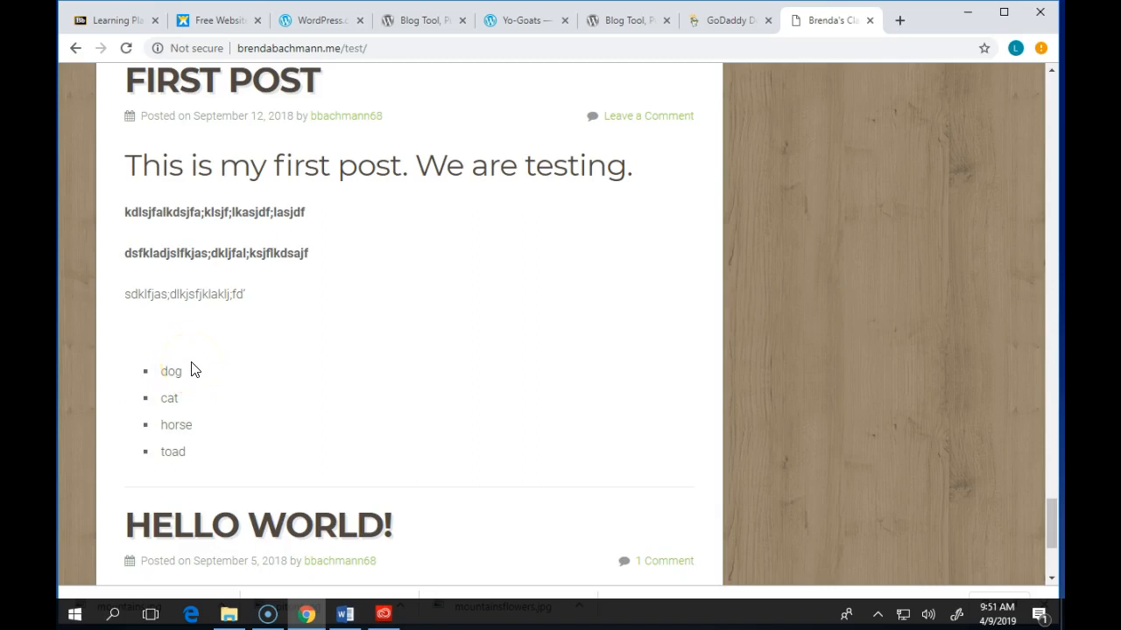
pyautogui.scroll(-3, 656, 460)
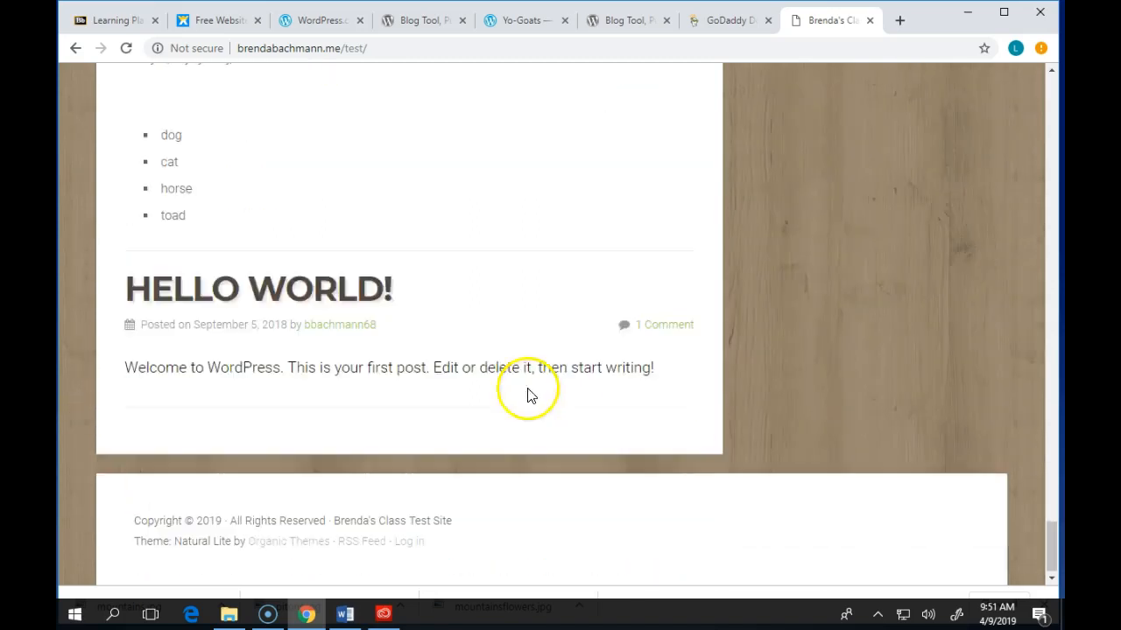
pyautogui.scroll(6, 398, 379)
pyautogui.scroll(6, 420, 394)
pyautogui.scroll(-12, 473, 412)
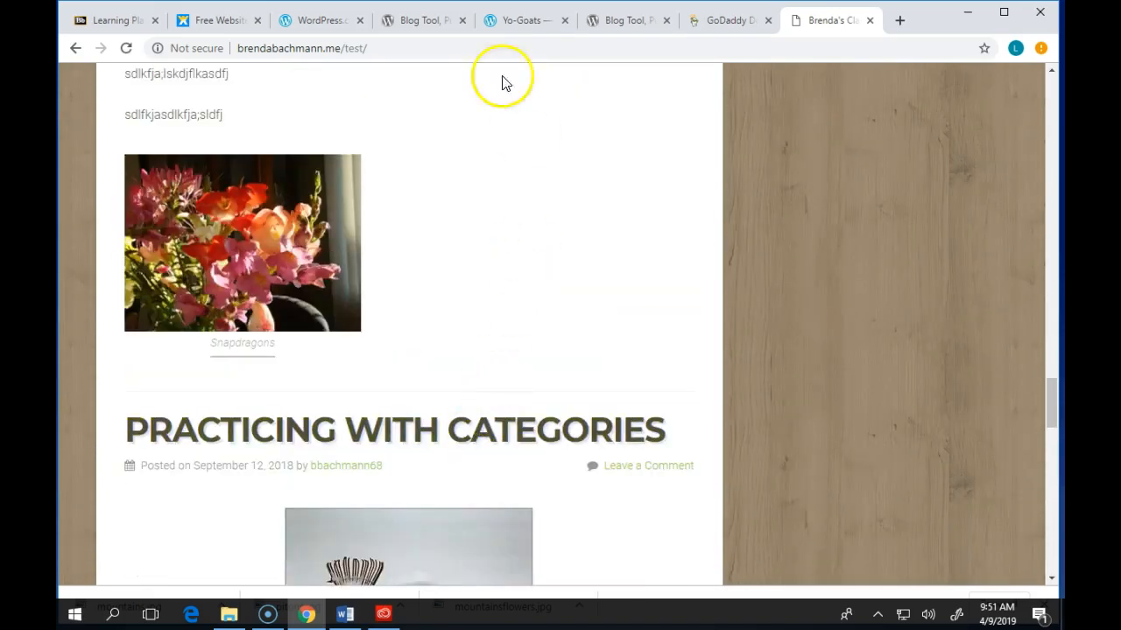
pyautogui.click(459, 48)
pyautogui.click(449, 48)
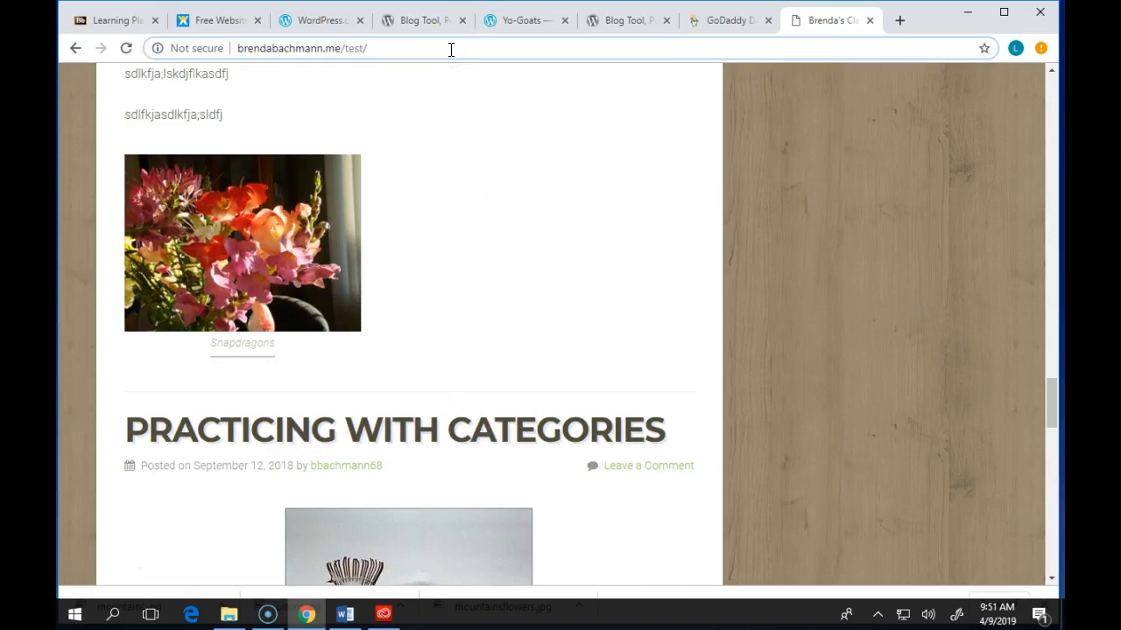
# - Go to the site's wp-admin address and log in with the account e-mail and password
pyautogui.write('wp-a')
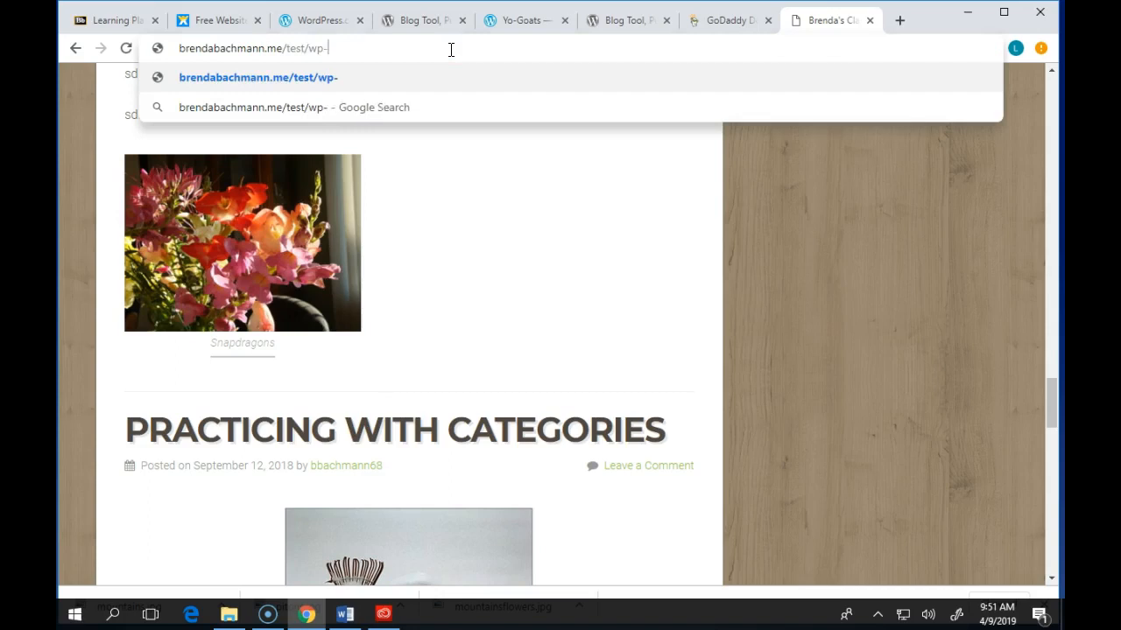
pyautogui.write('dmin')
pyautogui.press('Return')
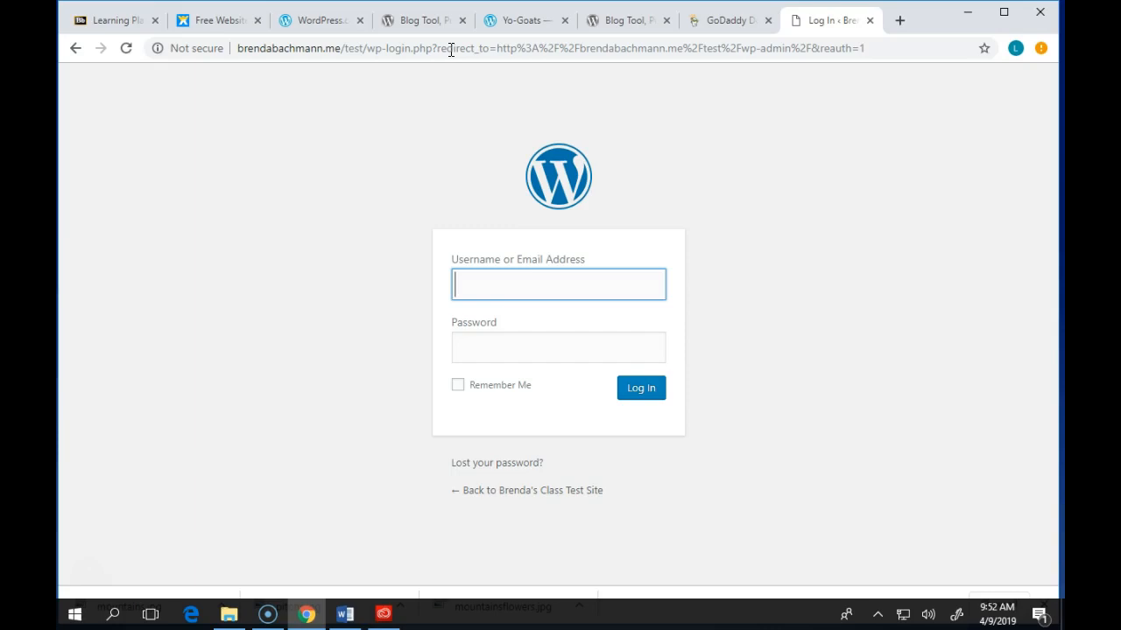
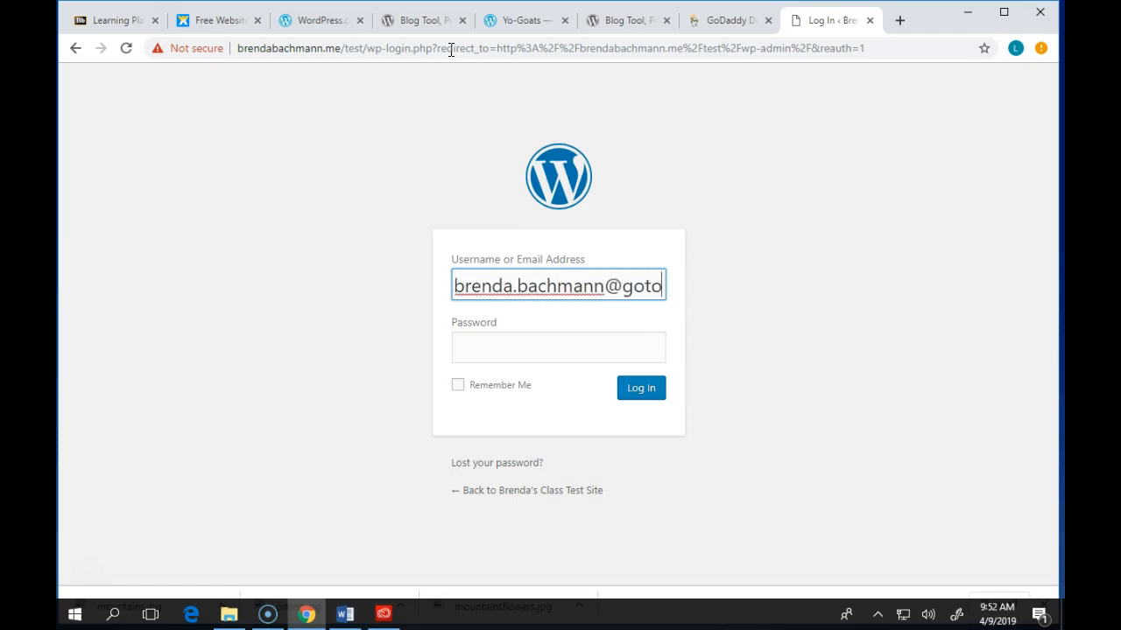
pyautogui.press('Tab')
pyautogui.write('******')
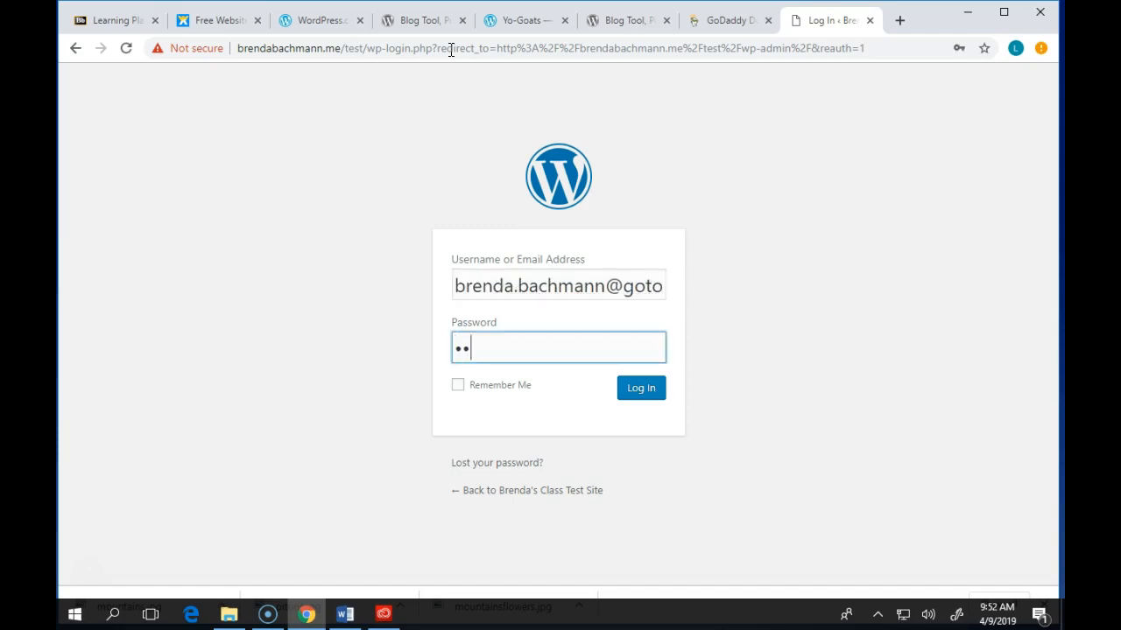
pyautogui.write('**')
pyautogui.press('Return')
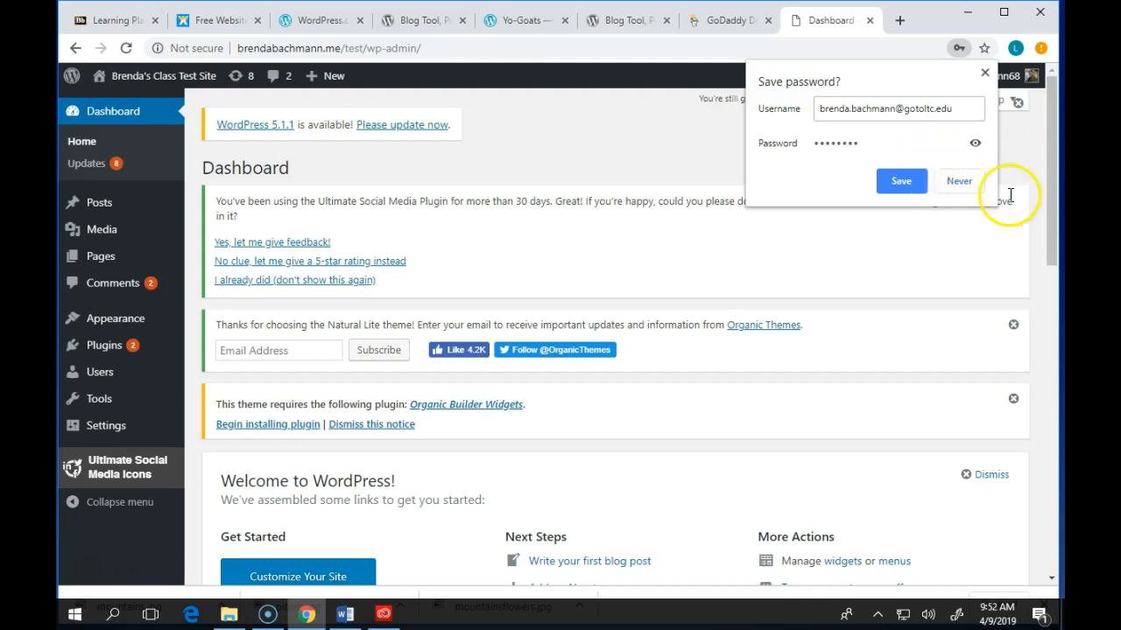
# - Decline Chrome's password saving and open the About Us page from Pages > All Pages
pyautogui.click(960, 180)
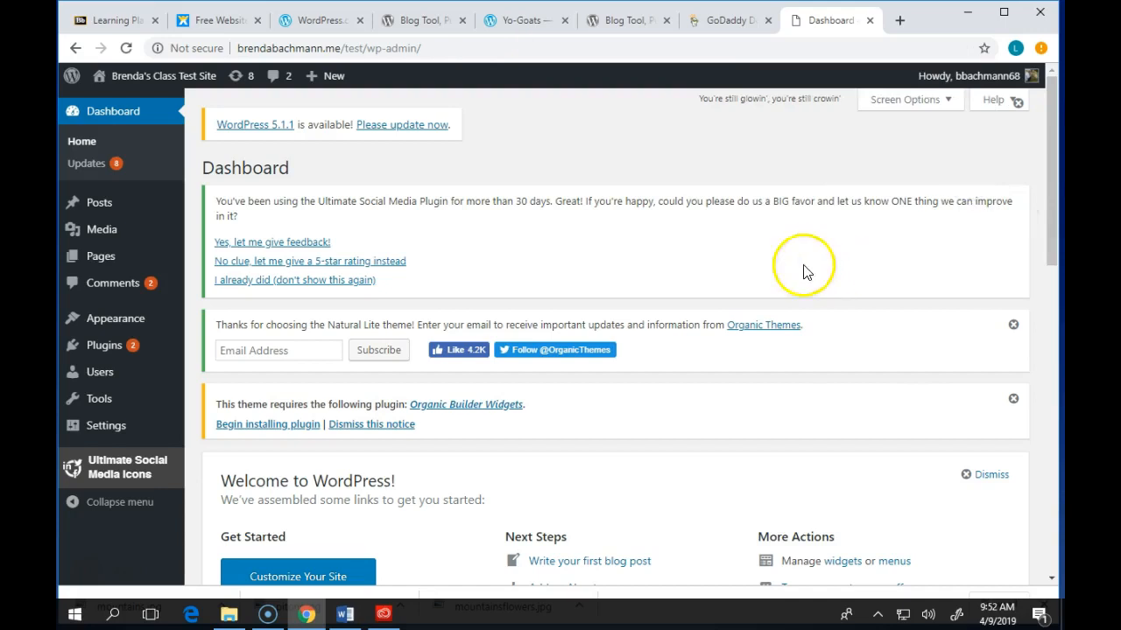
pyautogui.moveTo(85, 212)
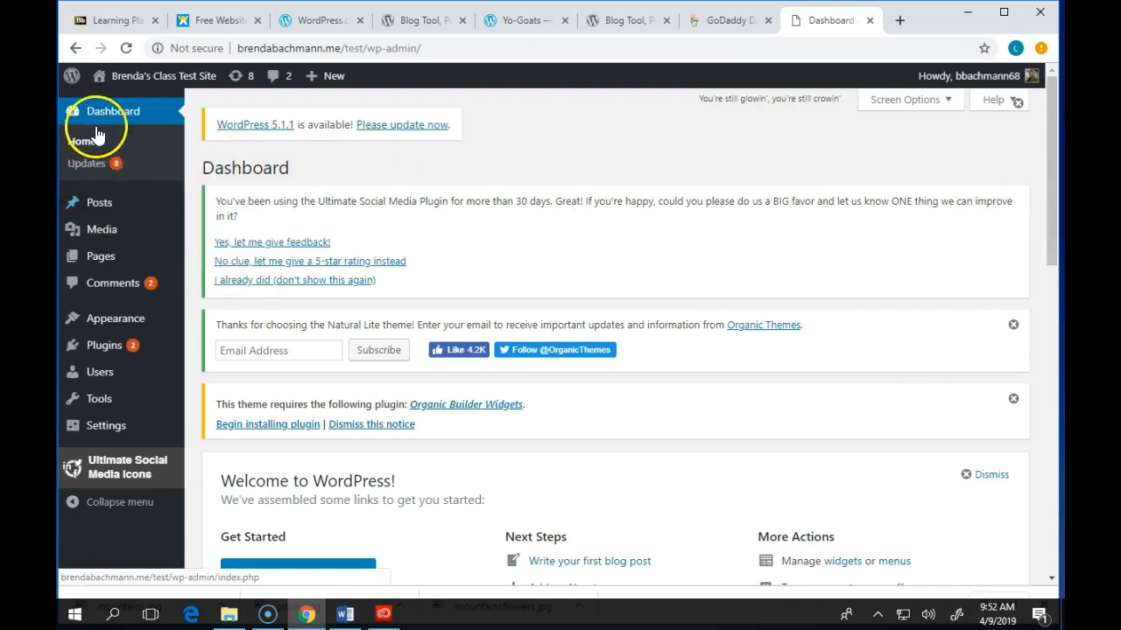
pyautogui.moveTo(121, 256)
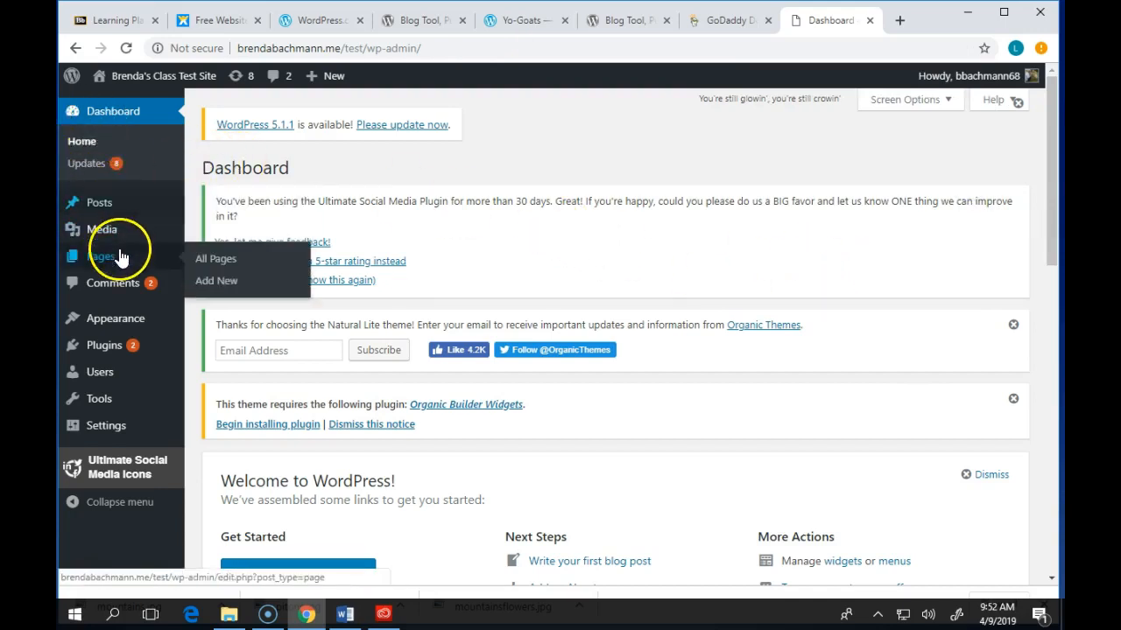
pyautogui.click(238, 260)
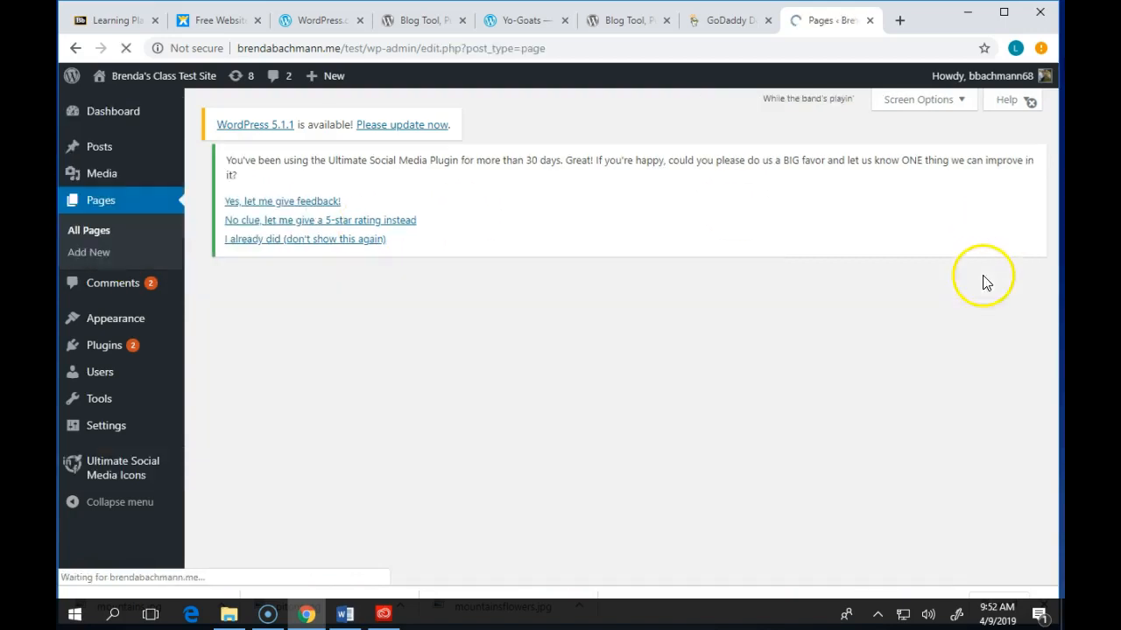
pyautogui.scroll(-4, 651, 289)
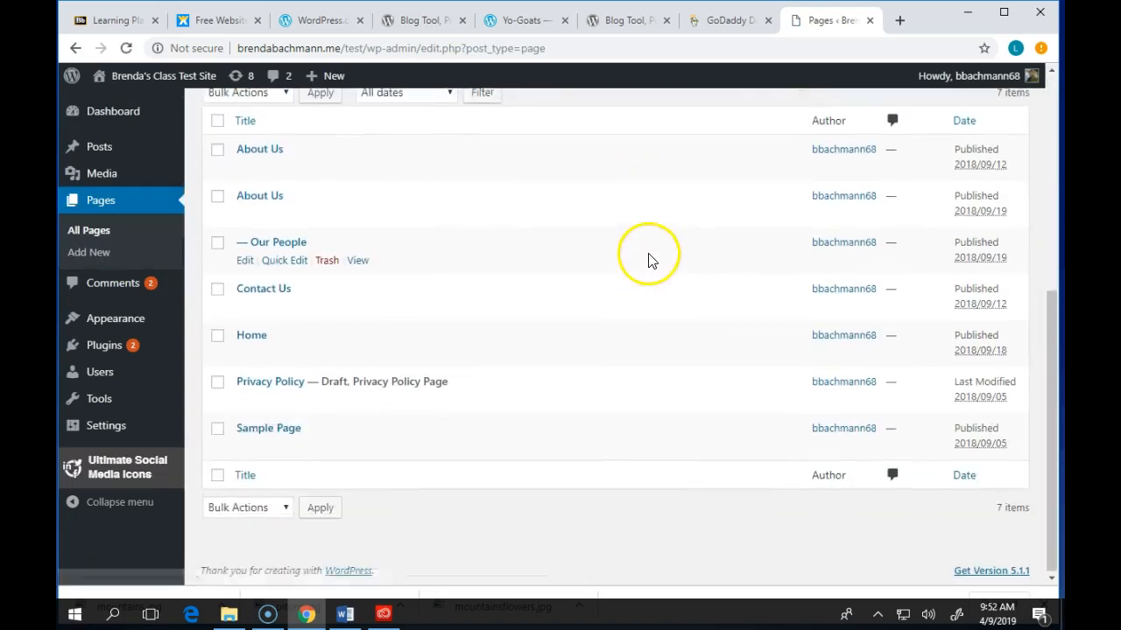
pyautogui.scroll(3, 444, 331)
pyautogui.scroll(-1, 280, 405)
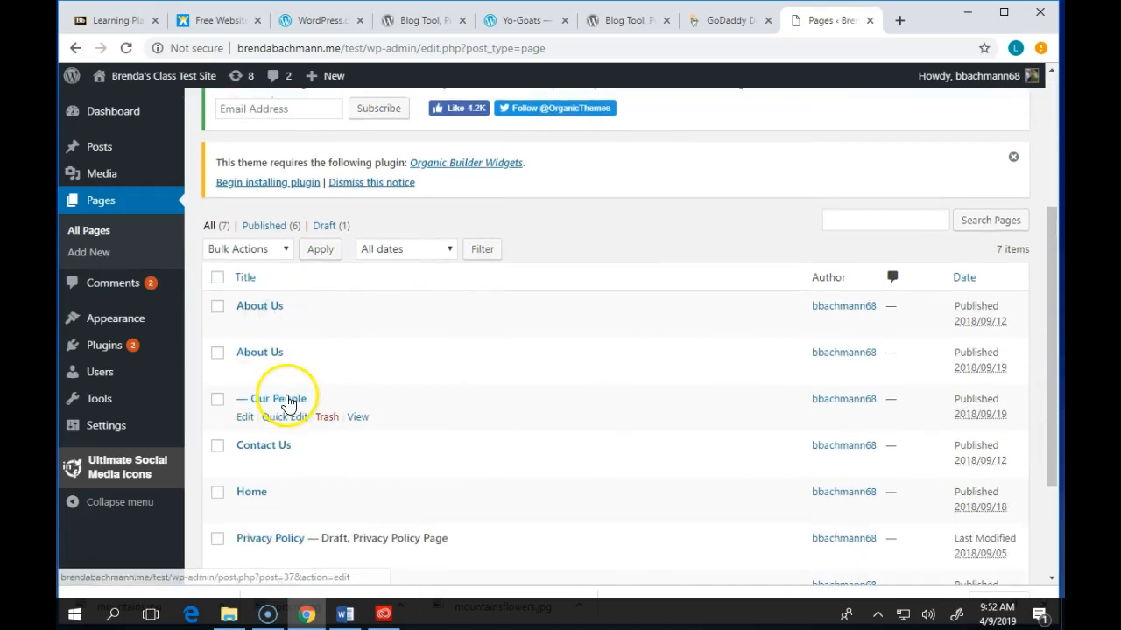
pyautogui.scroll(-2, 331, 405)
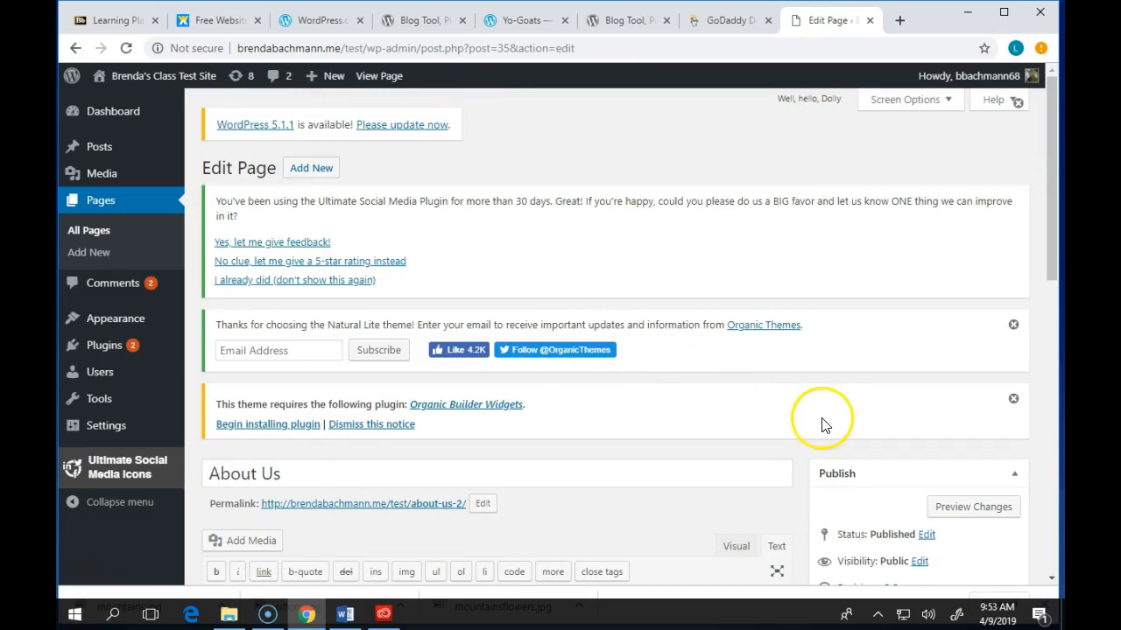
# - Switch the About Us editor from Text to Visual so 'Meet our people' appears formatted
pyautogui.scroll(-3, 810, 516)
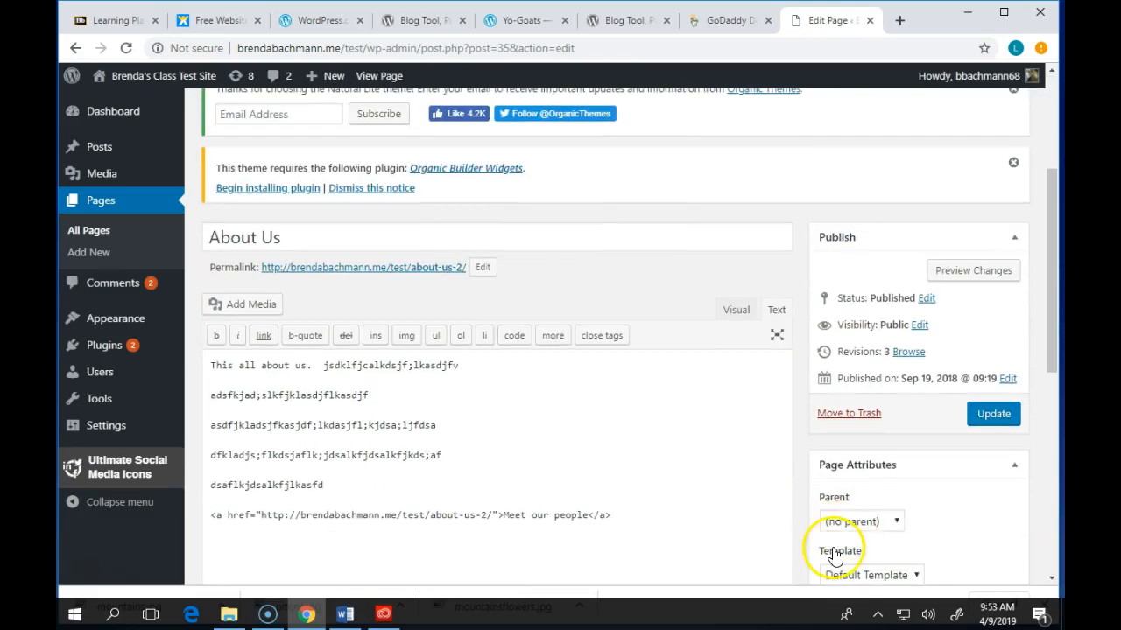
pyautogui.click(263, 426)
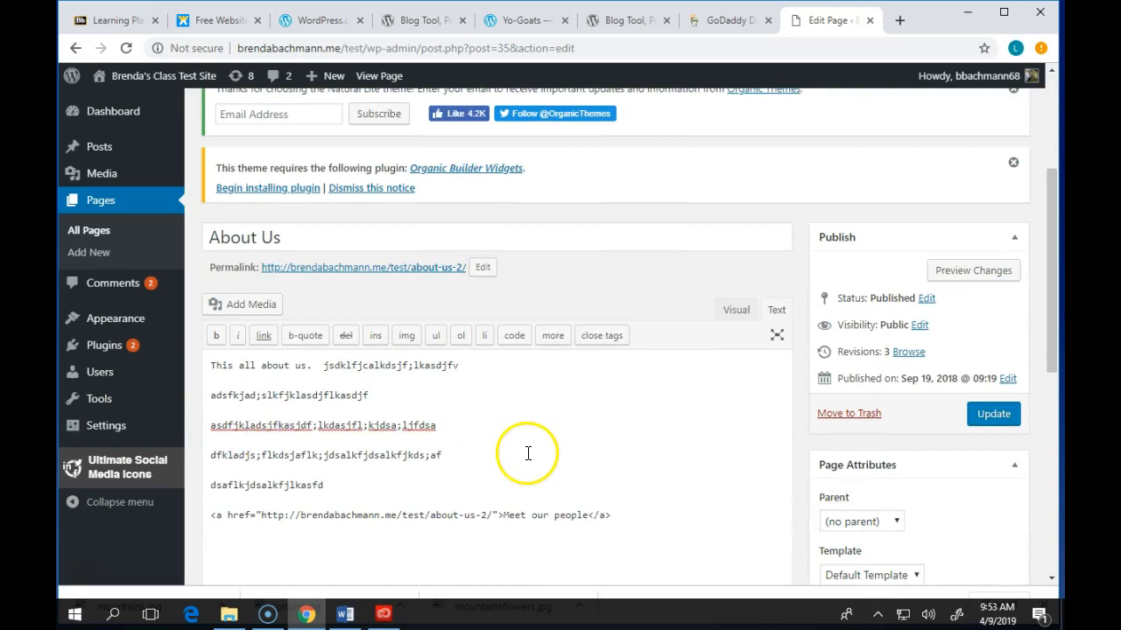
pyautogui.scroll(-1, 528, 452)
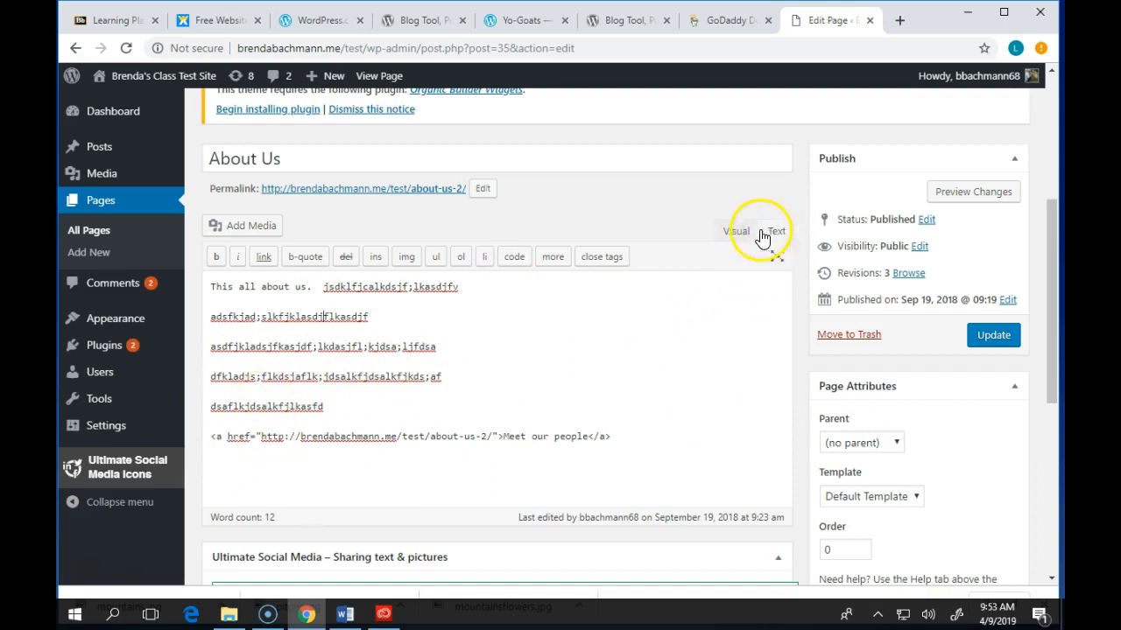
pyautogui.click(734, 233)
pyautogui.scroll(2, 646, 255)
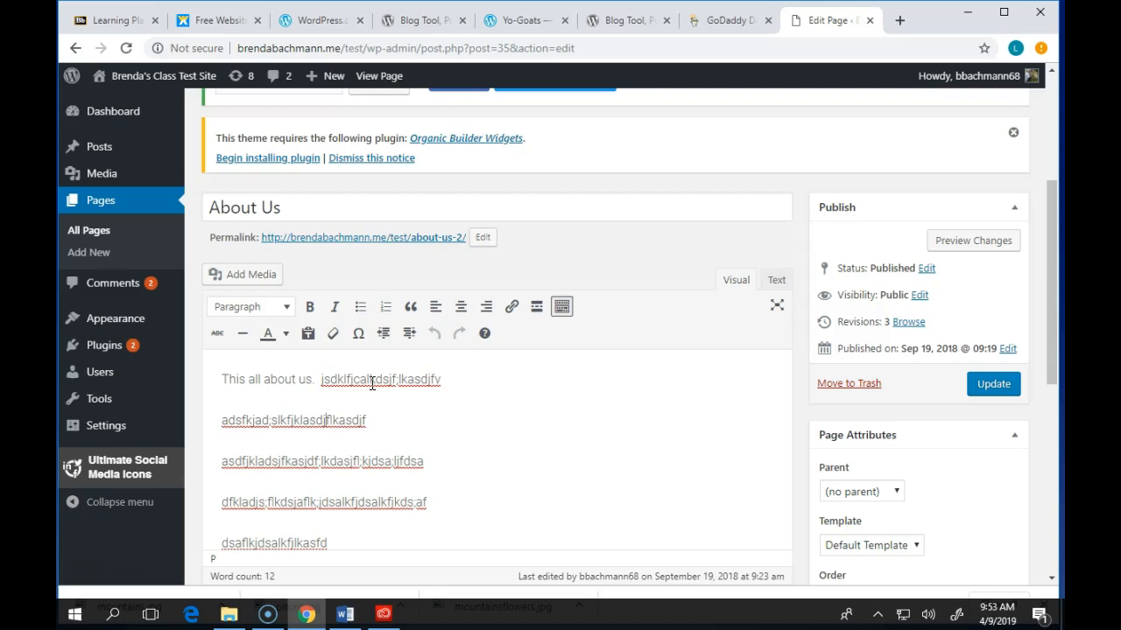
pyautogui.scroll(-2, 493, 420)
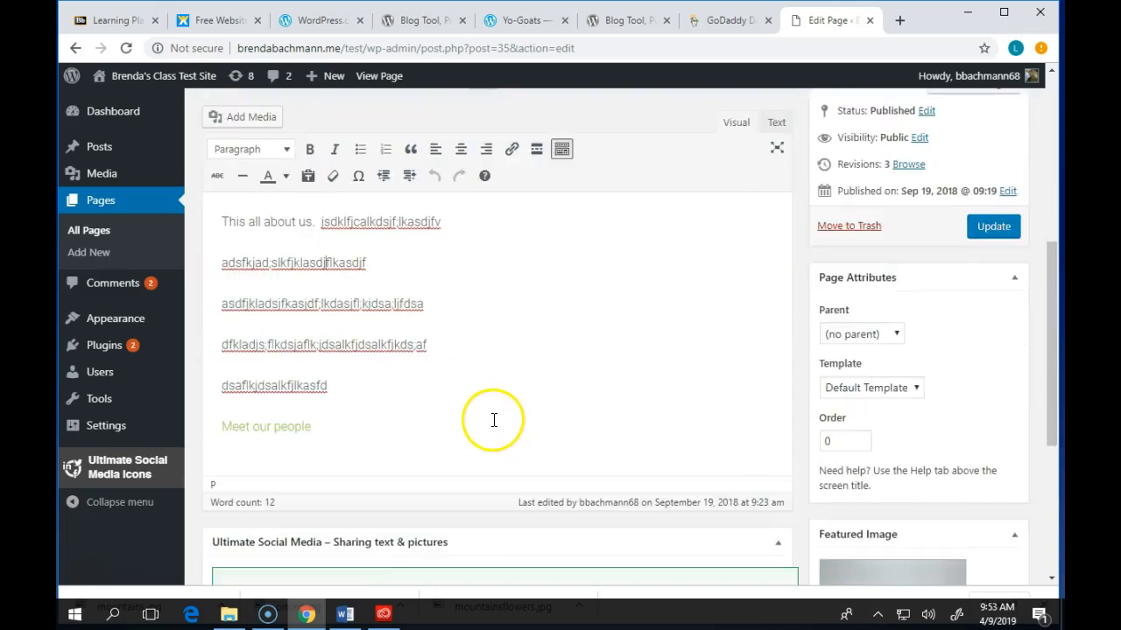
pyautogui.scroll(1, 493, 420)
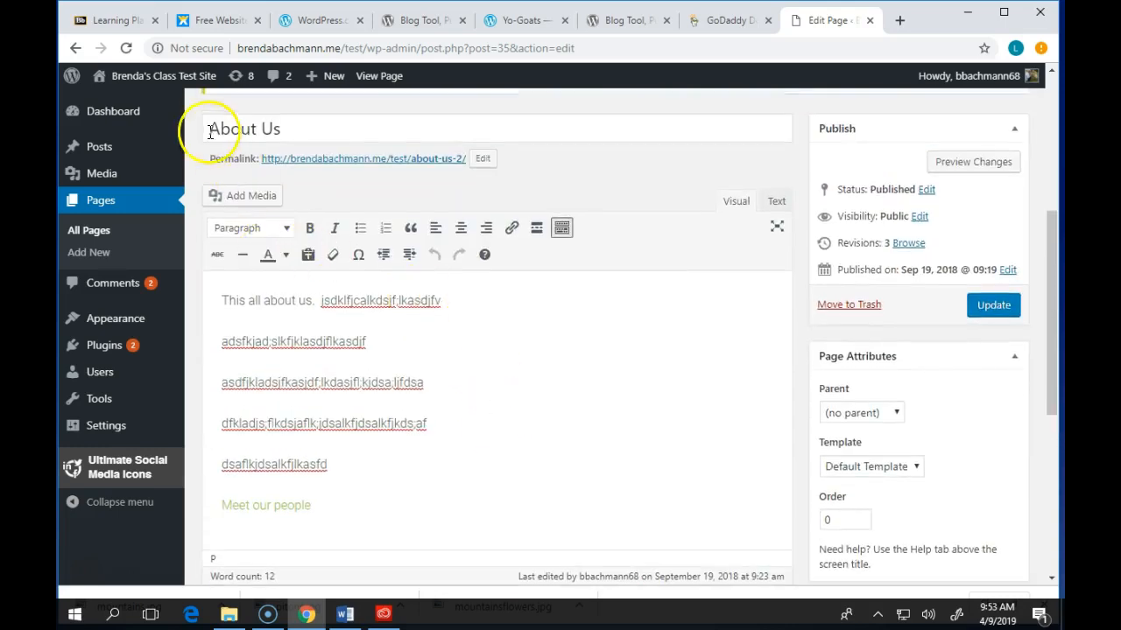
# - Insert the Coneflower photo from the Media Library into About Us and click Update
pyautogui.click(240, 195)
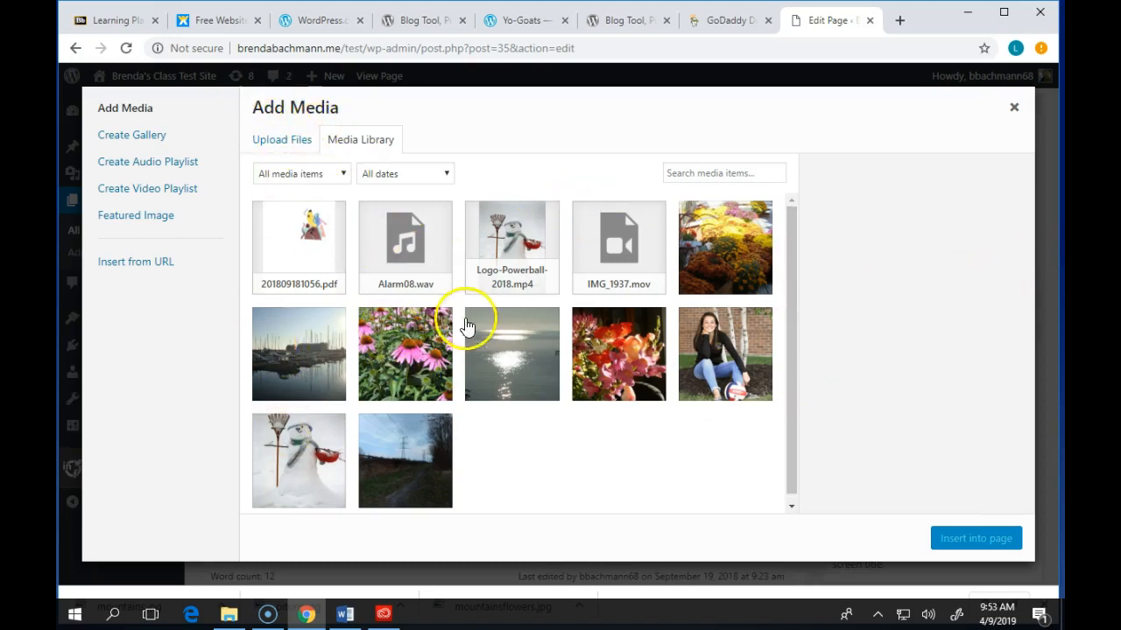
pyautogui.click(416, 357)
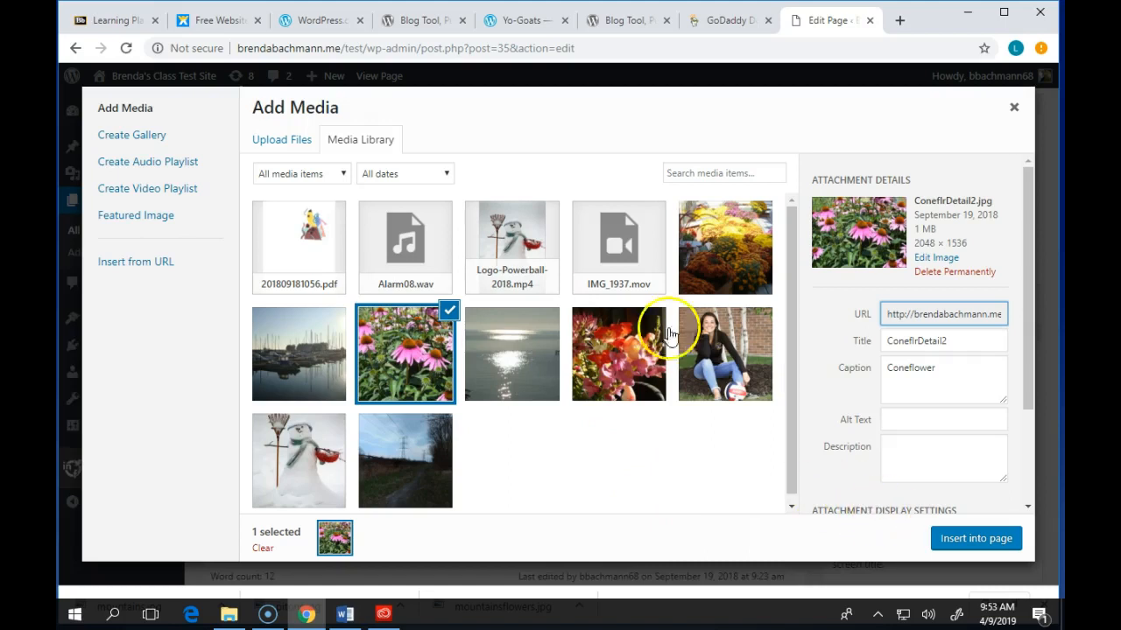
pyautogui.click(972, 539)
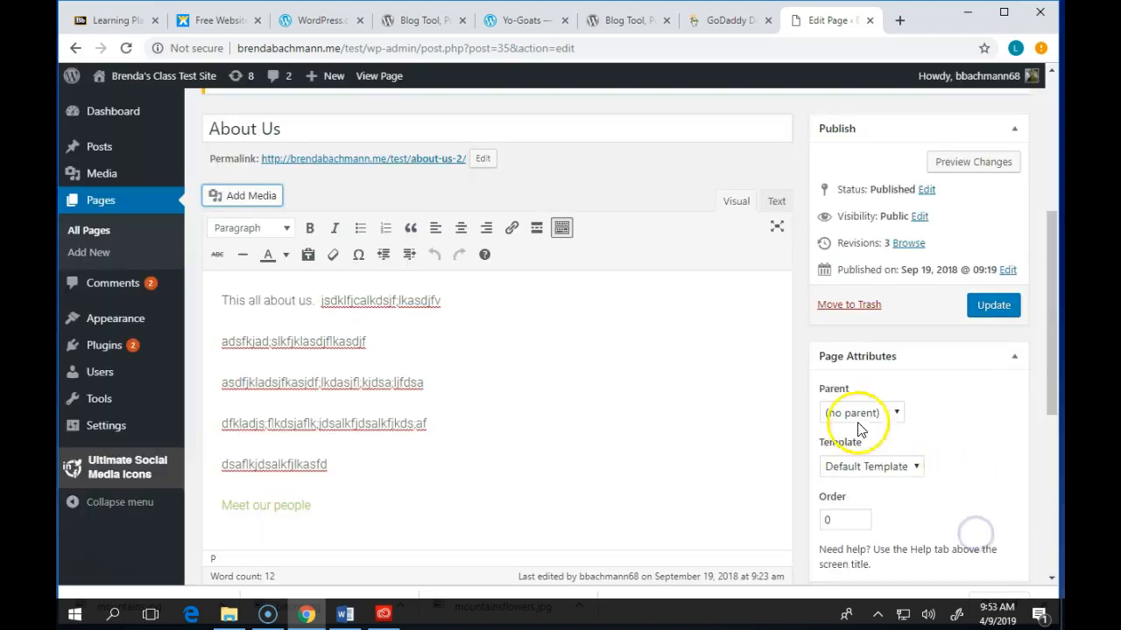
pyautogui.click(665, 394)
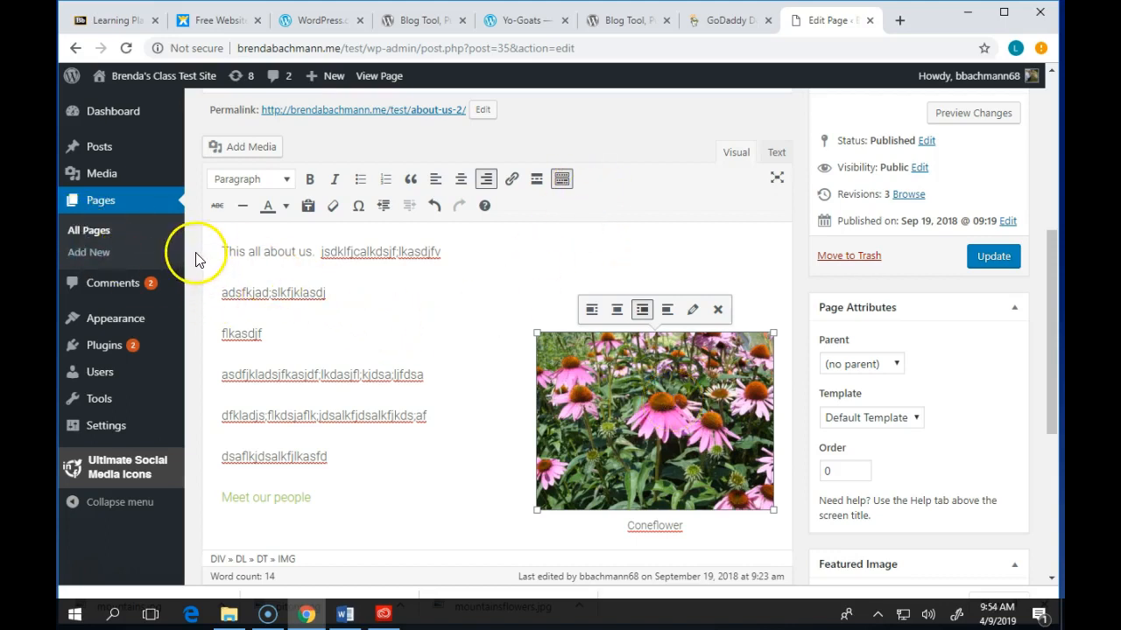
pyautogui.click(220, 251)
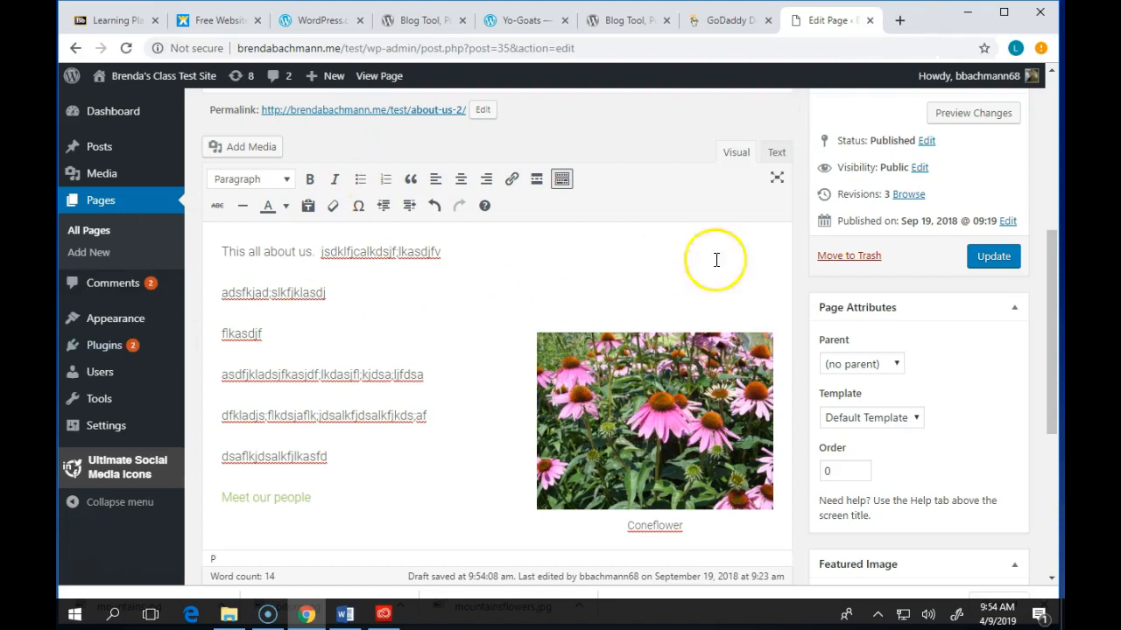
pyautogui.click(991, 257)
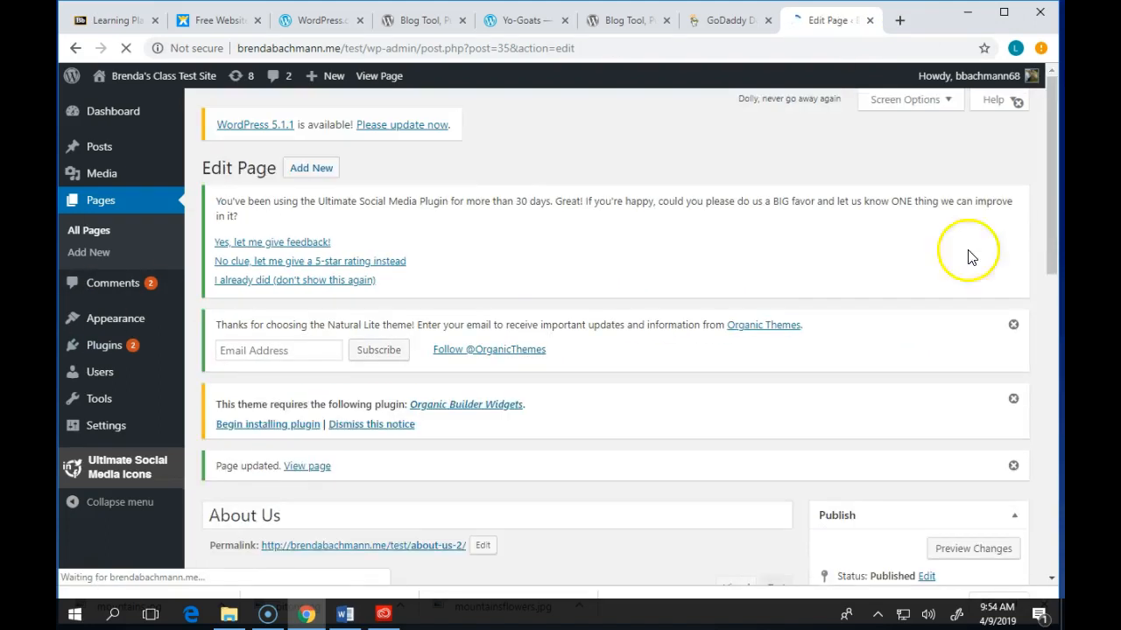
# - Go to the Posts list of 10 items and start a new post with Add New
pyautogui.click(96, 150)
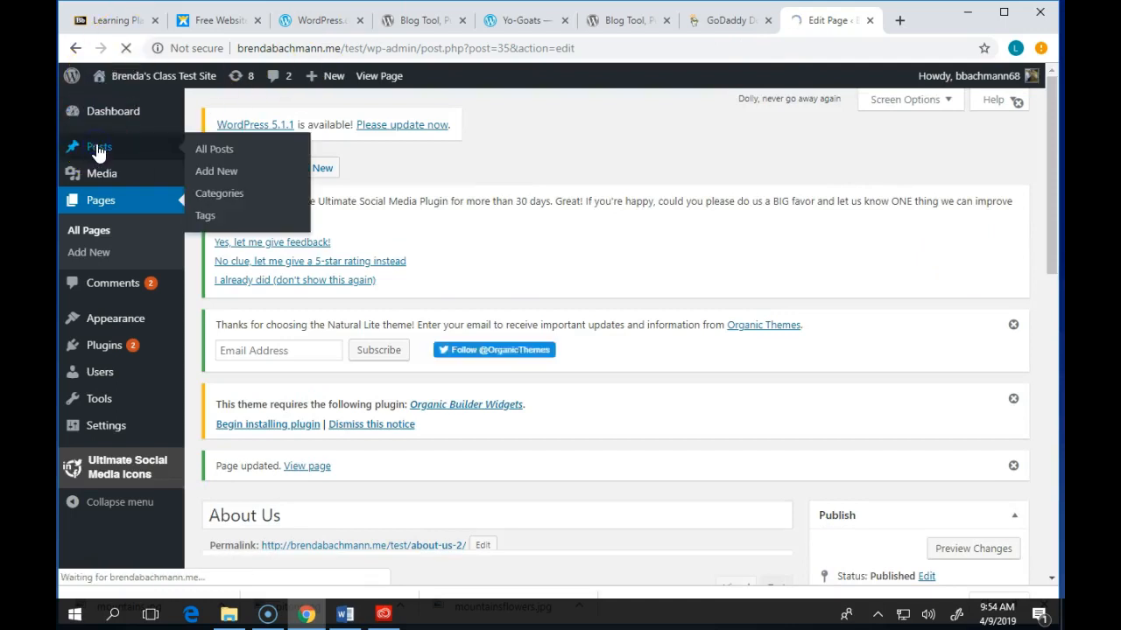
pyautogui.click(601, 275)
pyautogui.scroll(-2, 602, 279)
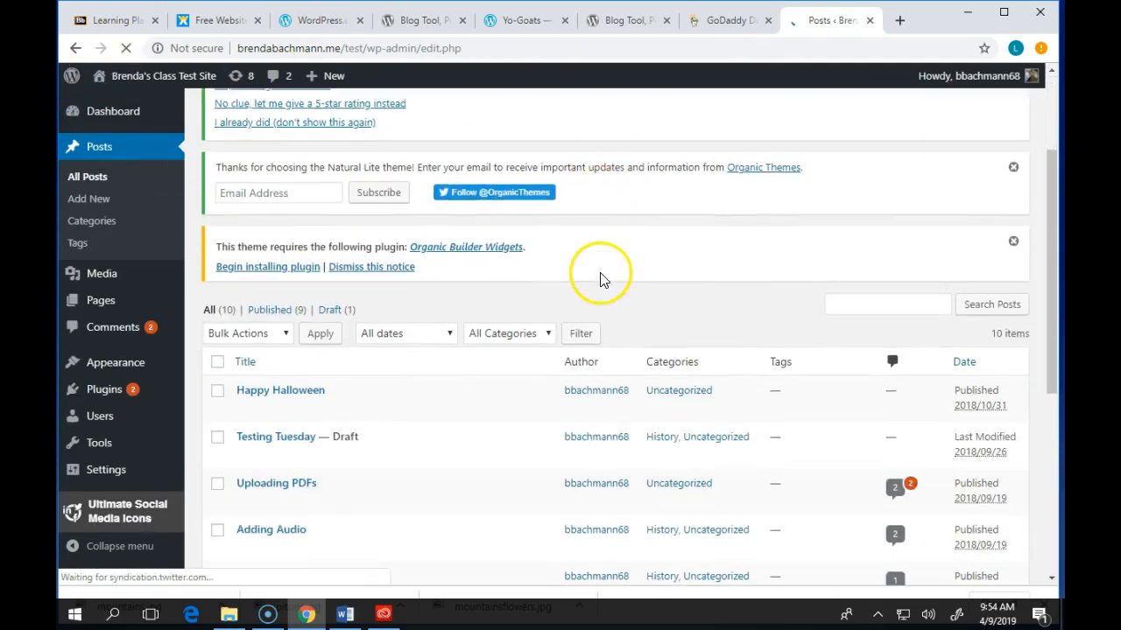
pyautogui.scroll(-2, 313, 430)
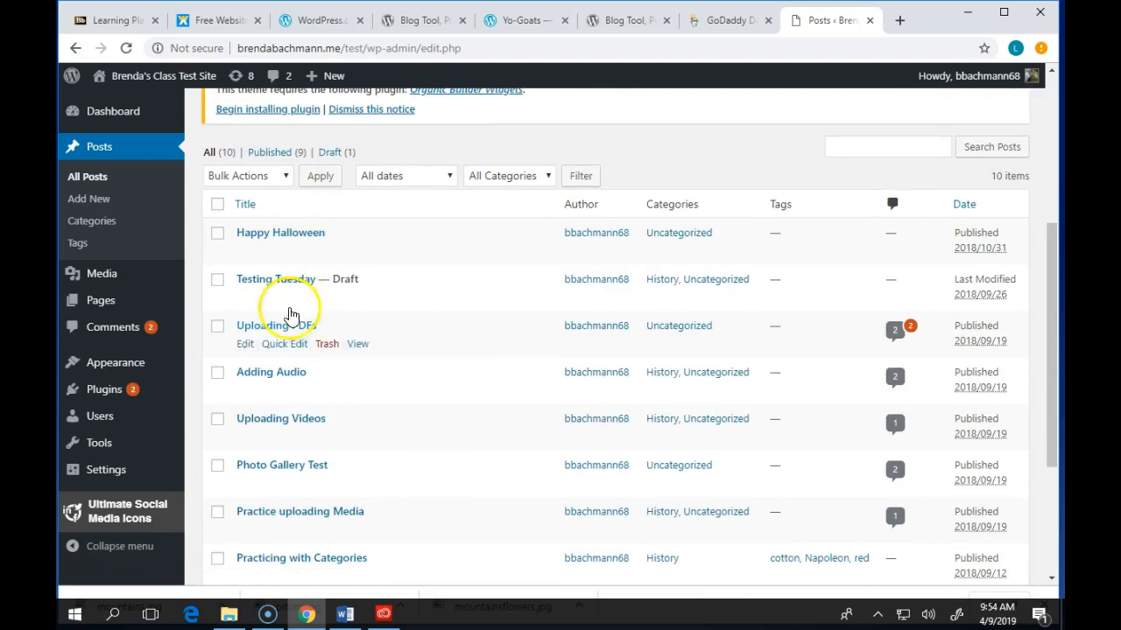
pyautogui.scroll(2, 272, 278)
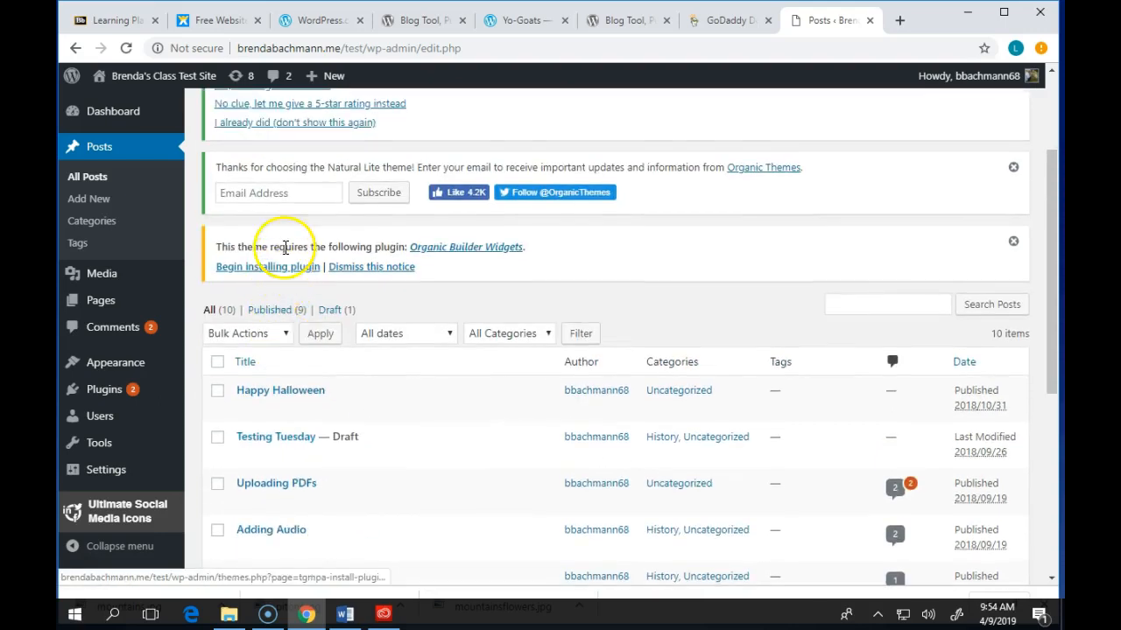
pyautogui.scroll(1, 263, 368)
pyautogui.scroll(1, 450, 370)
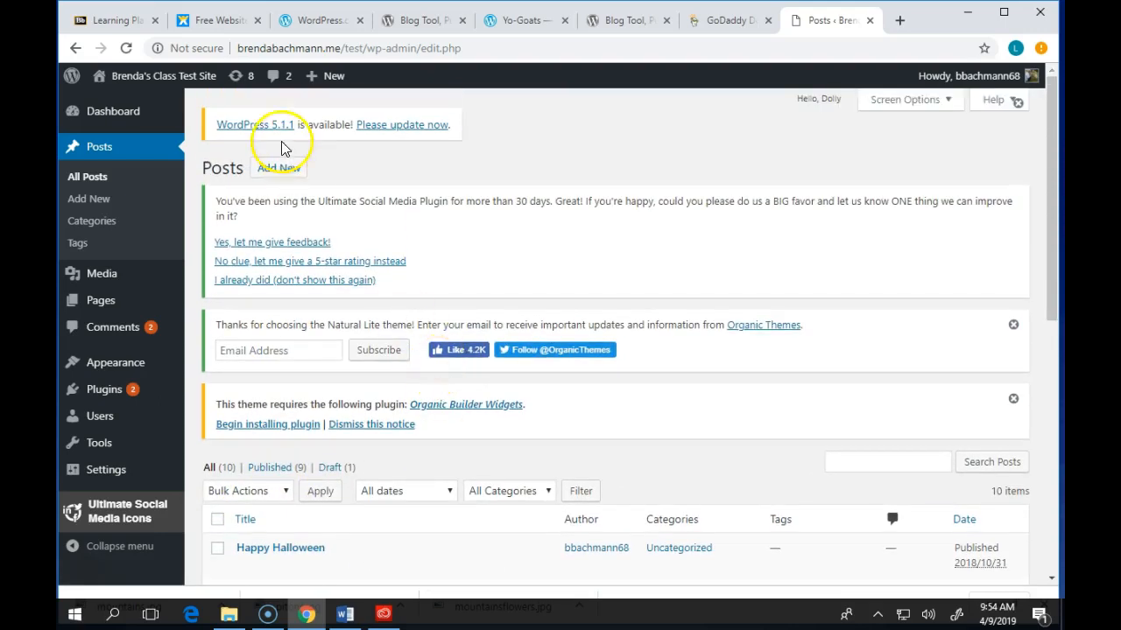
pyautogui.click(277, 168)
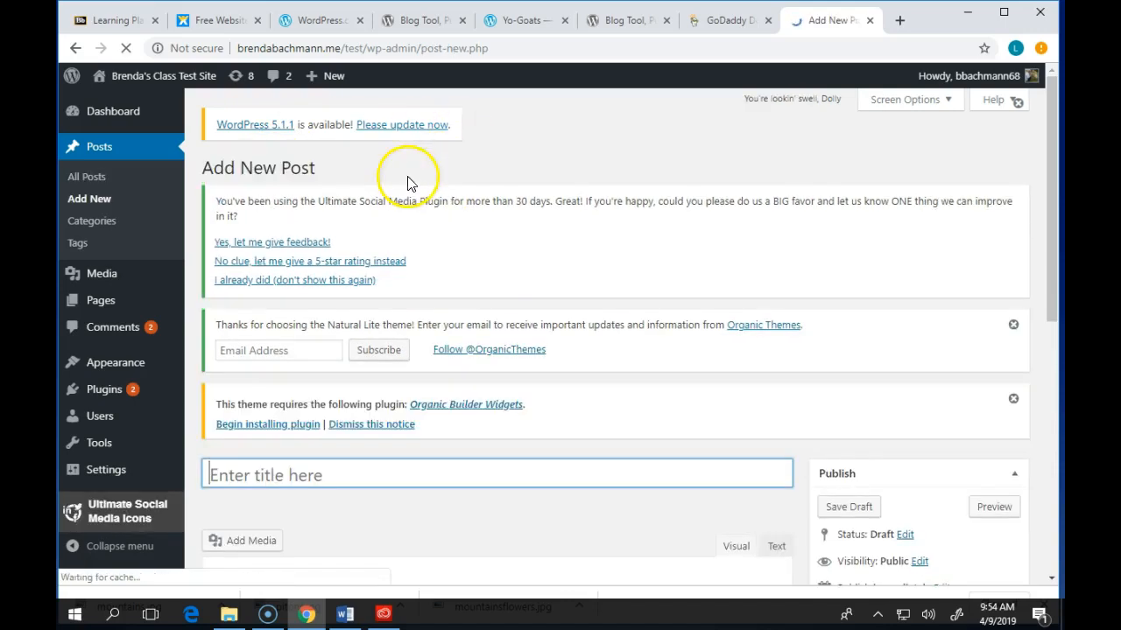
pyautogui.scroll(-3, 407, 183)
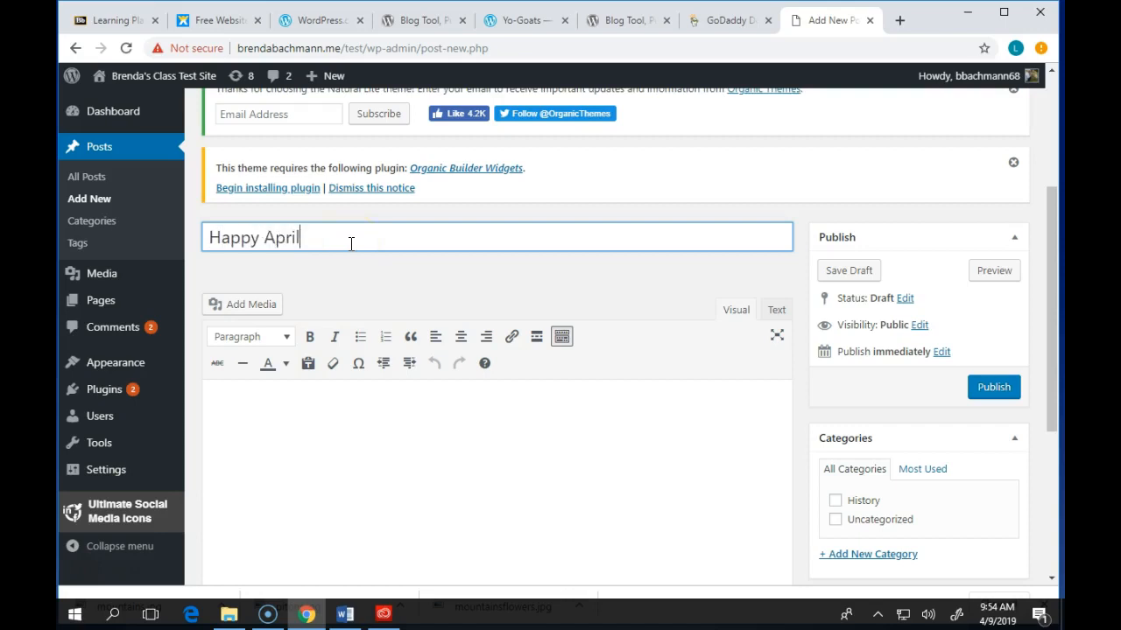
# - Insert the pink and orange flower photo from the Media Library into the post
pyautogui.click(247, 305)
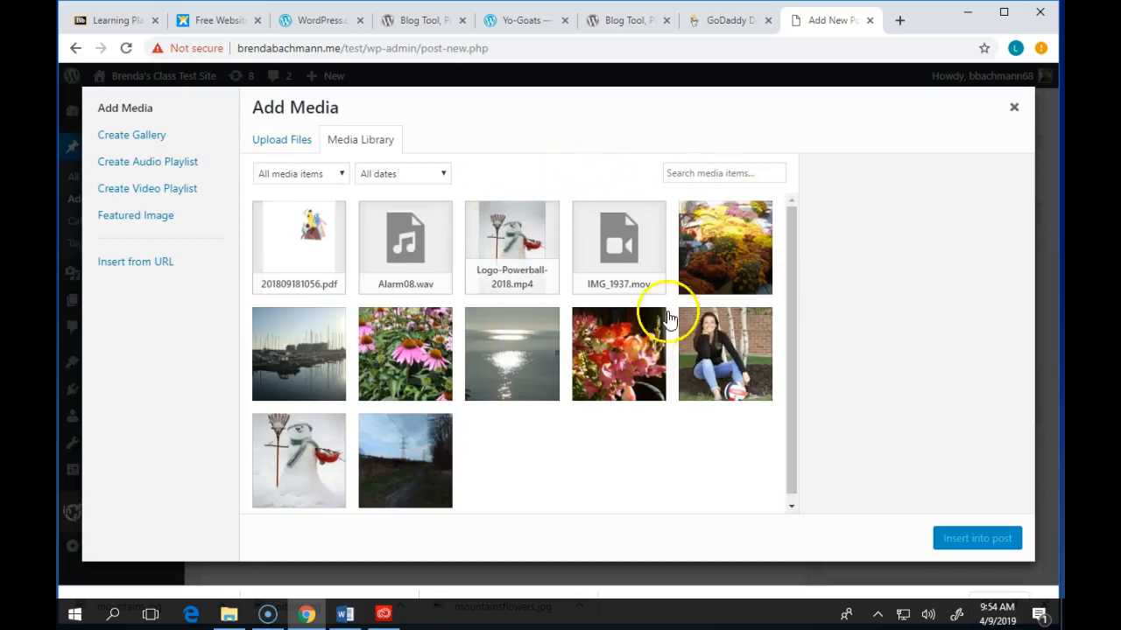
pyautogui.click(616, 368)
pyautogui.click(991, 541)
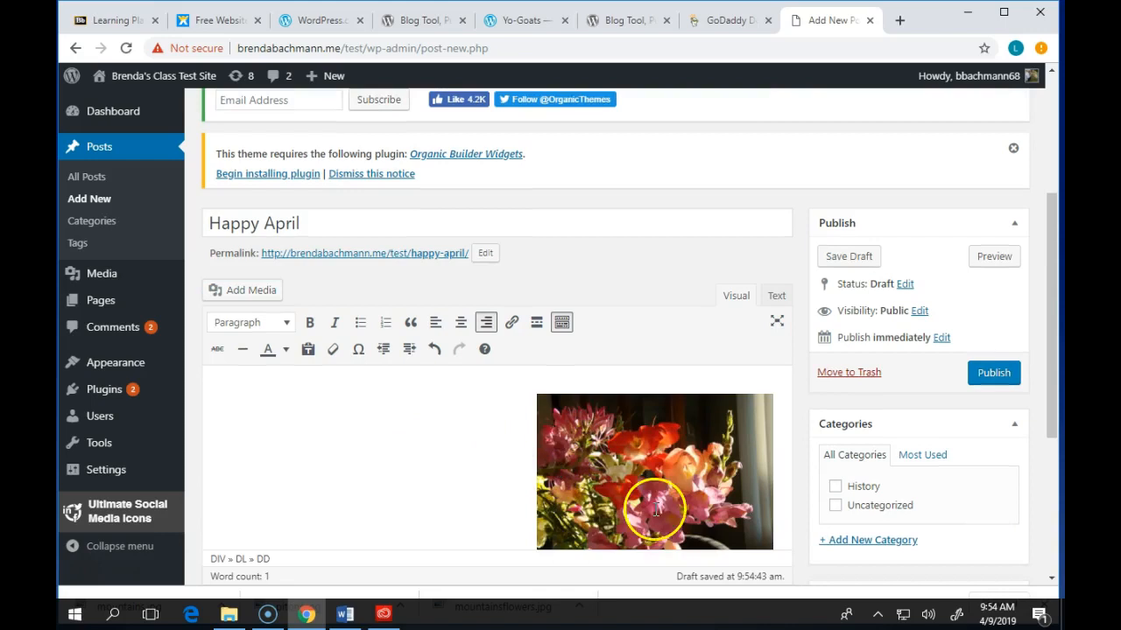
pyautogui.click(671, 452)
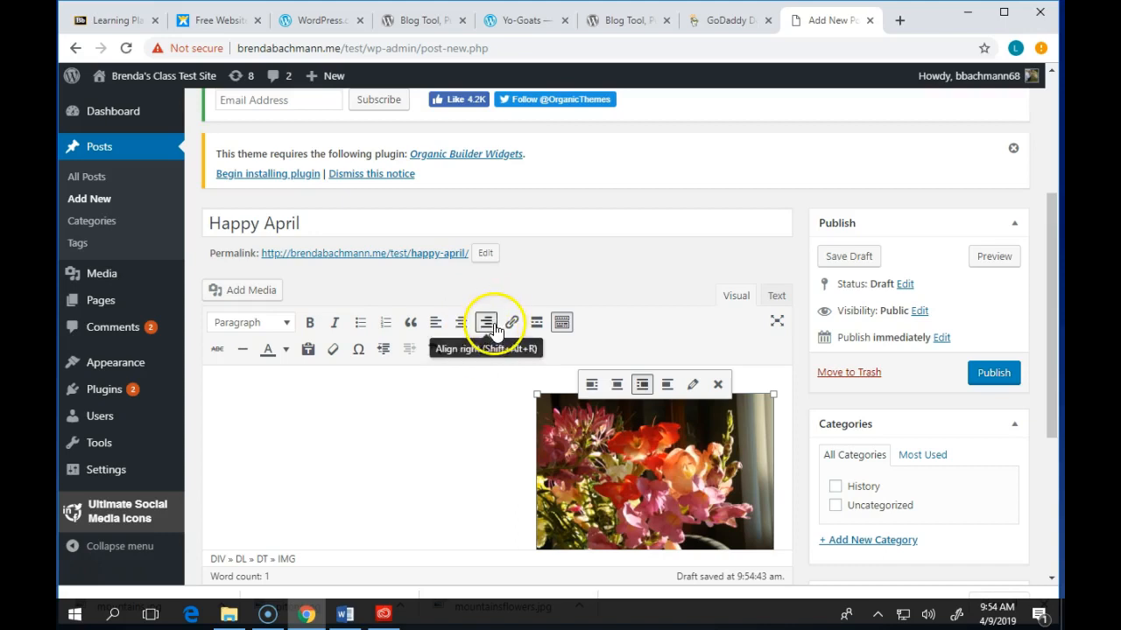
# - Align the flower photo left, add 'Tomorrow we get snow' above it, and publish Happy April
pyautogui.click(435, 322)
pyautogui.click(534, 470)
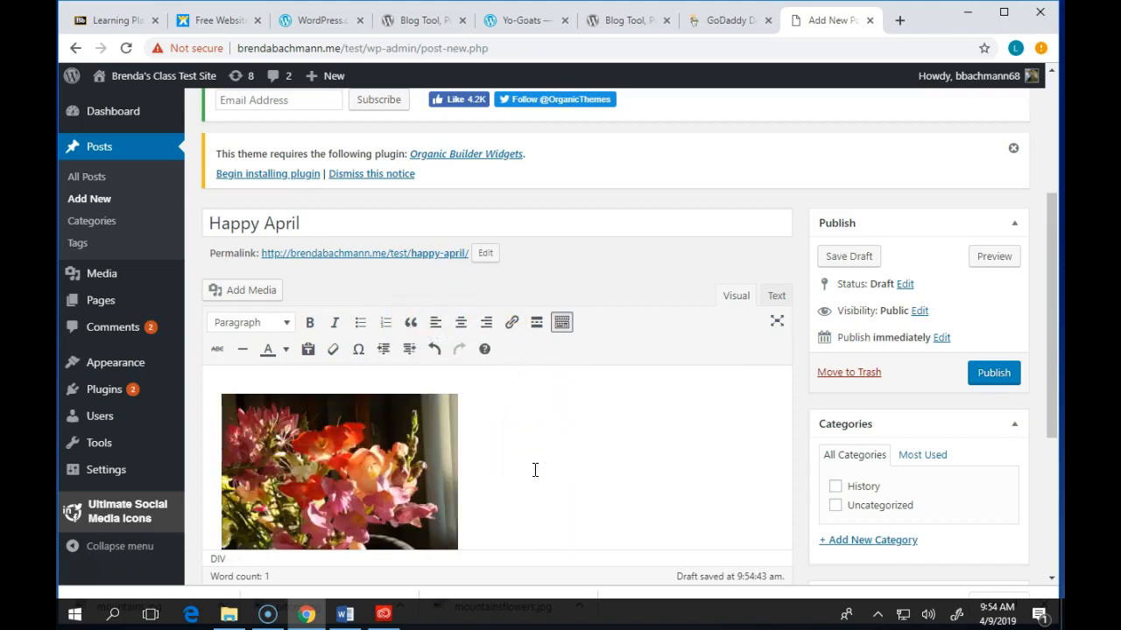
pyautogui.press('Return')
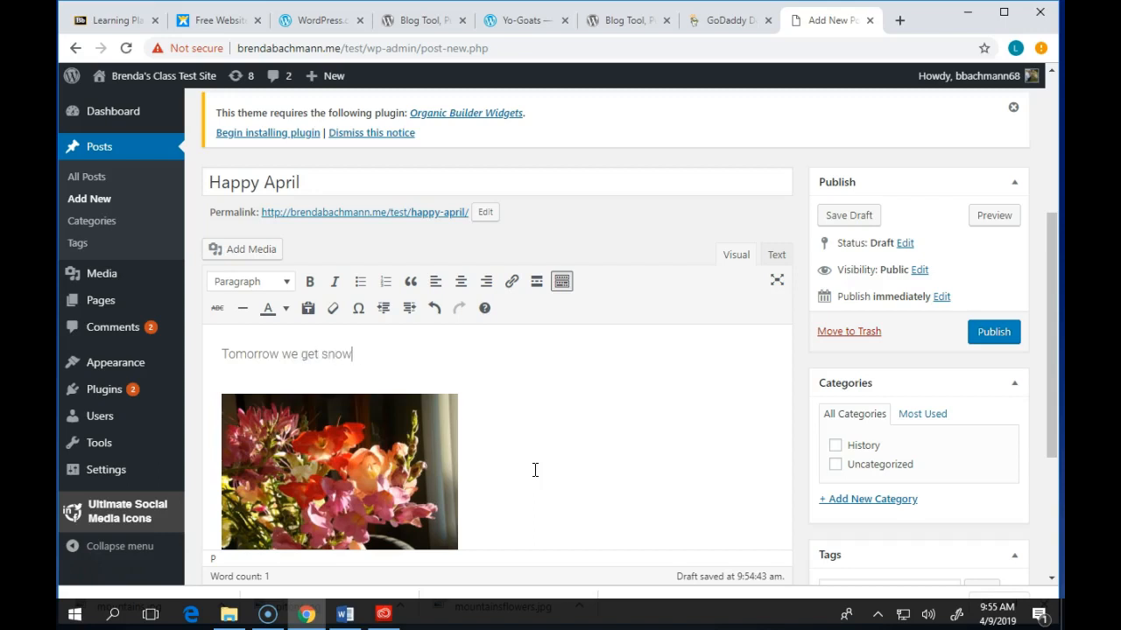
pyautogui.click(994, 331)
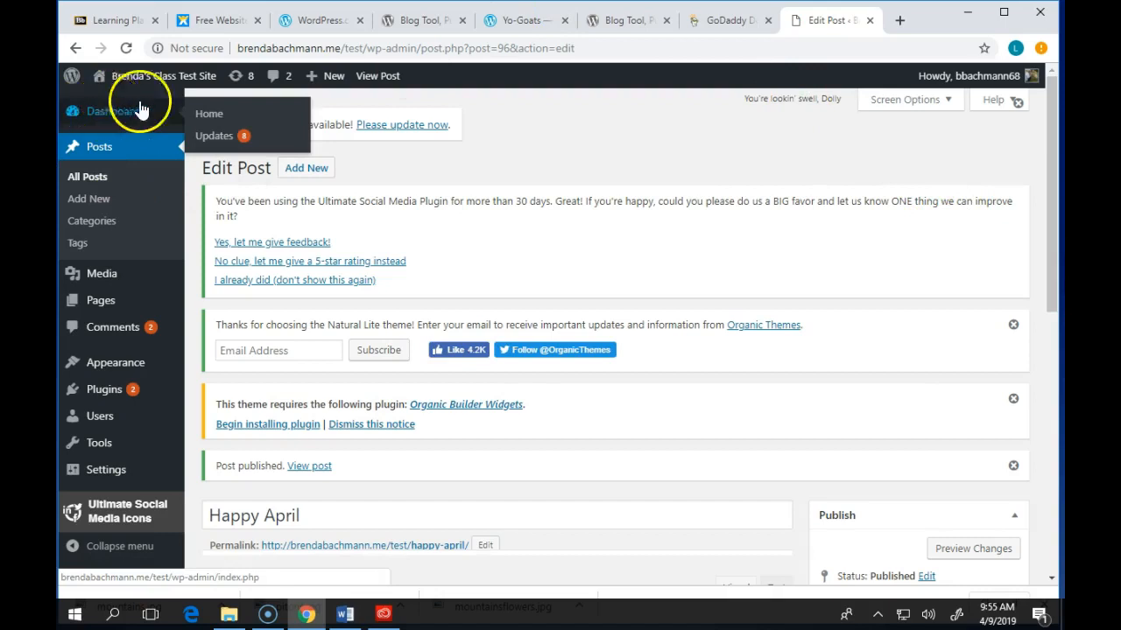
# - View Happy April with its Snapdragons photo on the live blog, then go to Themes
pyautogui.moveTo(200, 78)
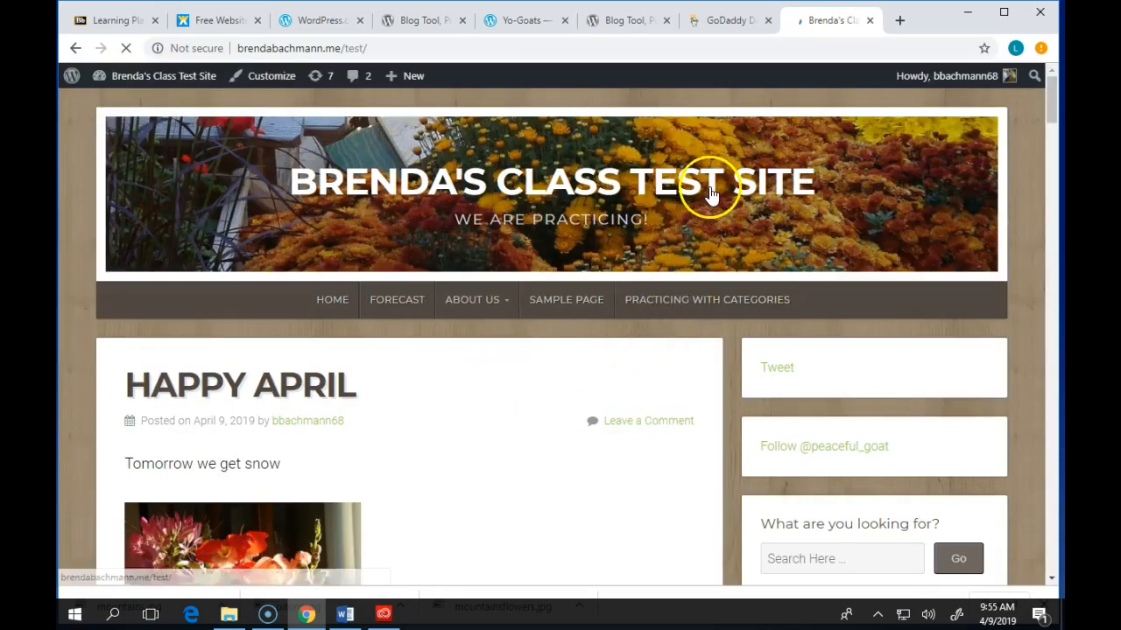
pyautogui.scroll(-2, 490, 365)
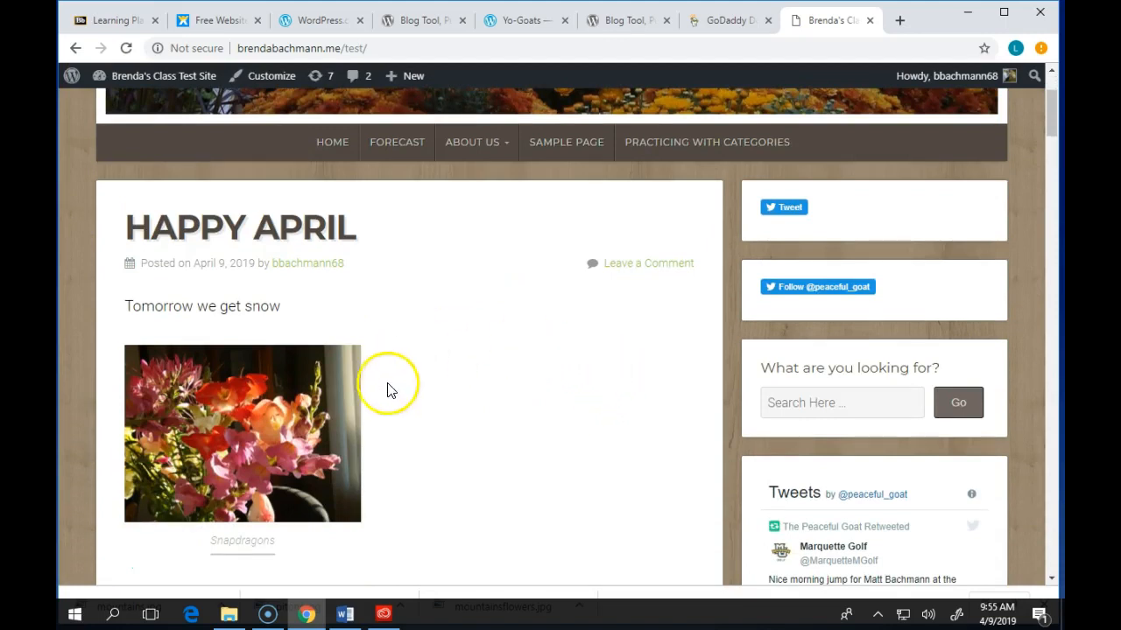
pyautogui.scroll(-1, 462, 389)
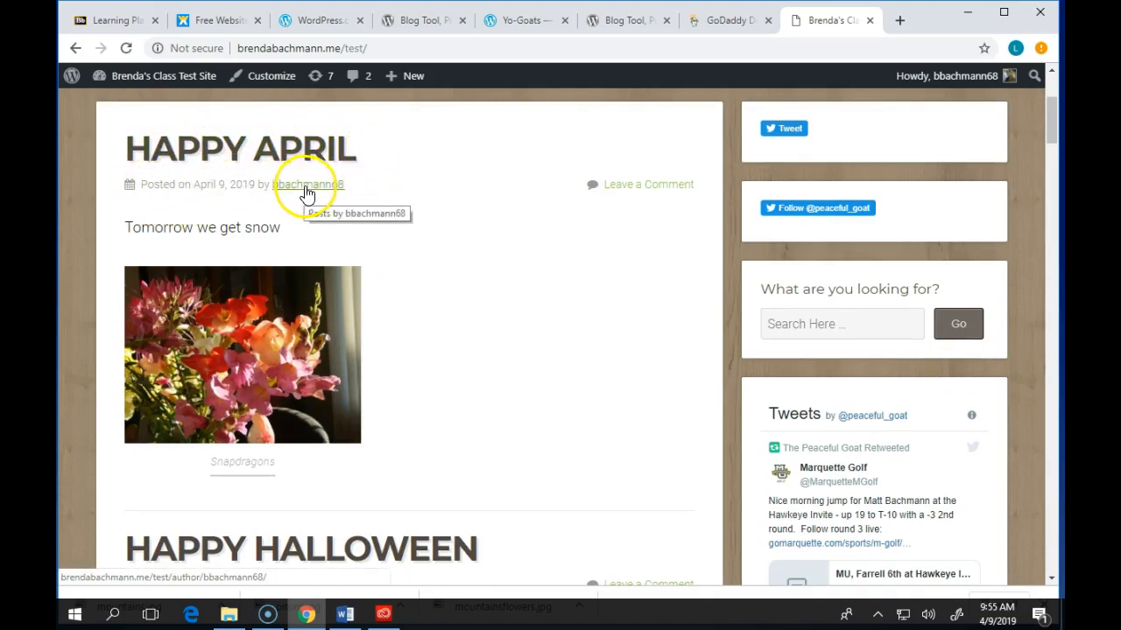
pyautogui.scroll(-6, 350, 385)
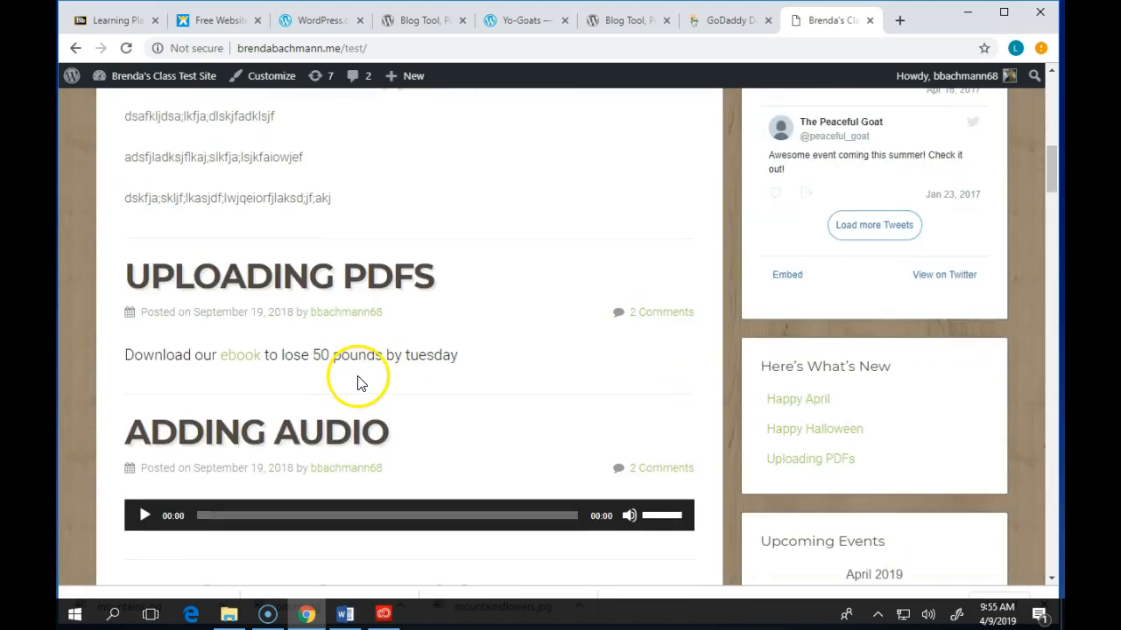
pyautogui.scroll(8, 379, 372)
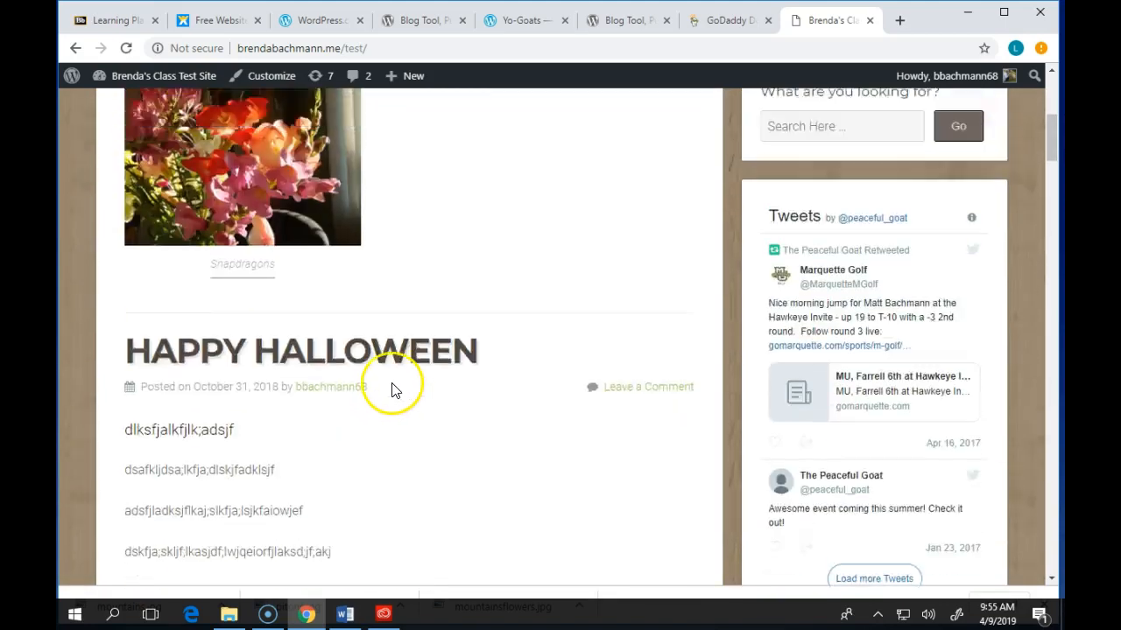
pyautogui.scroll(-11, 462, 422)
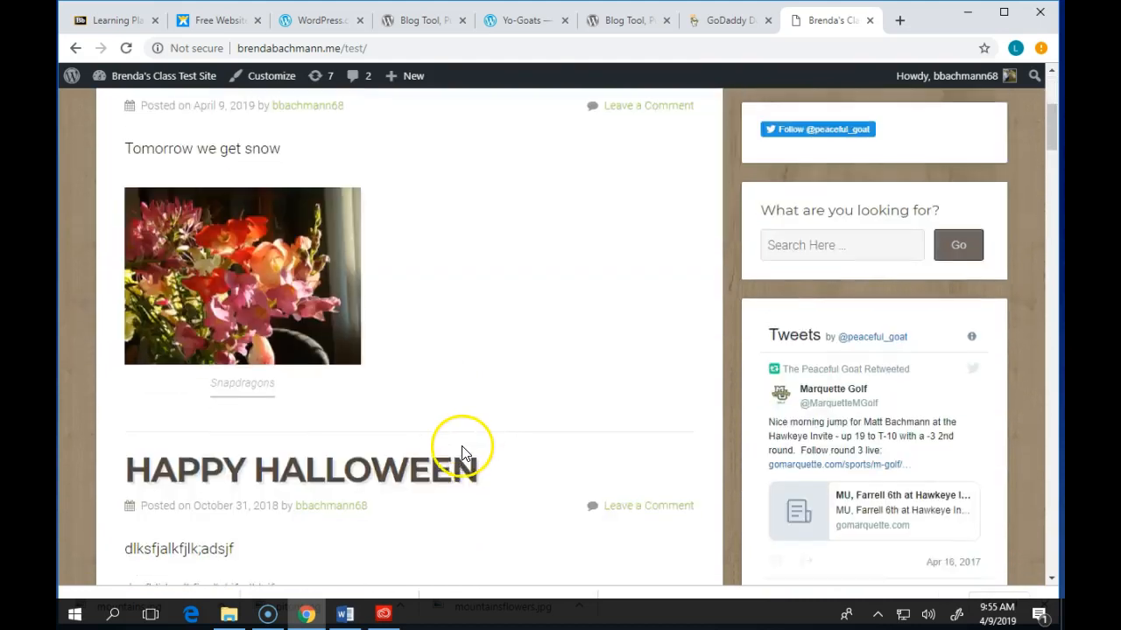
pyautogui.scroll(4, 461, 447)
pyautogui.scroll(7, 464, 462)
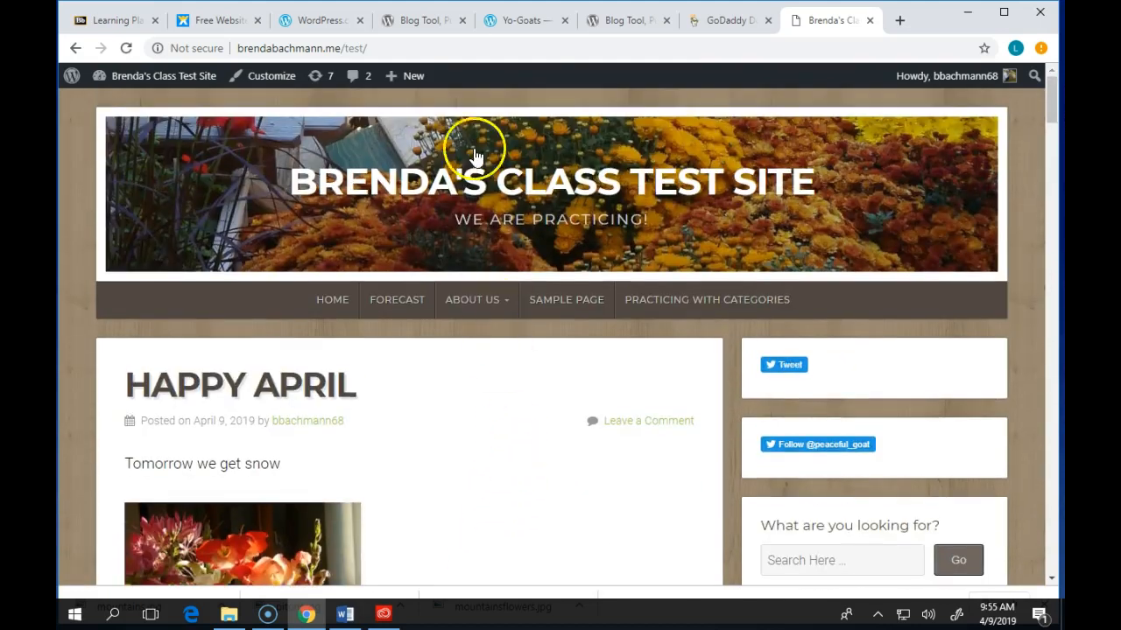
pyautogui.moveTo(63, 88)
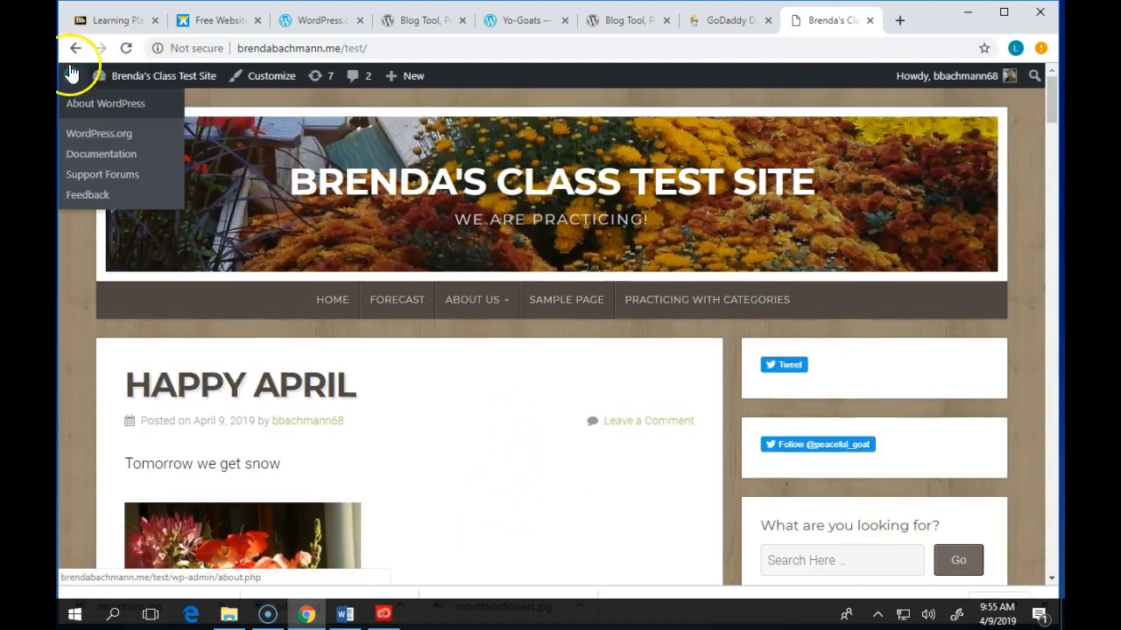
pyautogui.moveTo(116, 75)
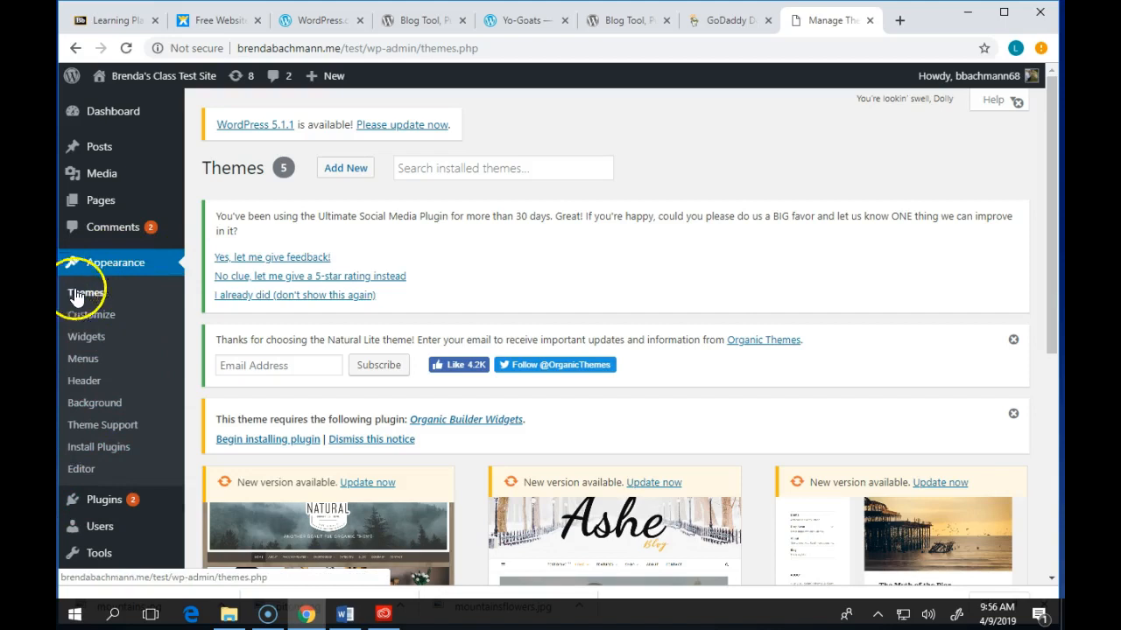
# - Find the Ashe theme, open its Theme Details, and launch its Live Preview
pyautogui.scroll(-3, 458, 290)
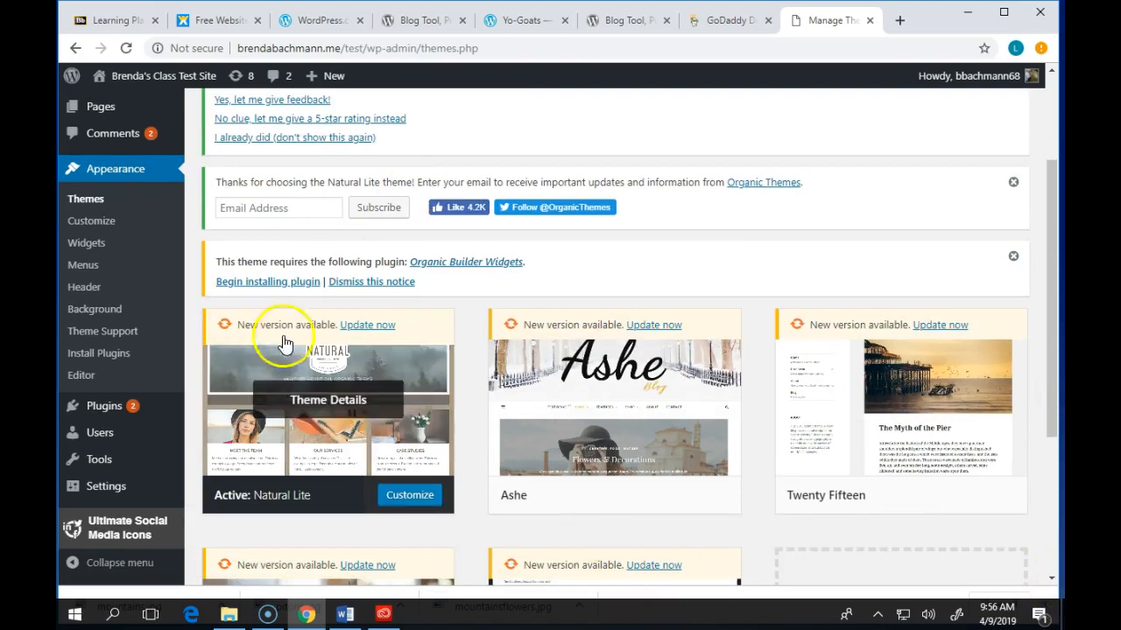
pyautogui.scroll(-1, 350, 315)
pyautogui.scroll(-2, 850, 289)
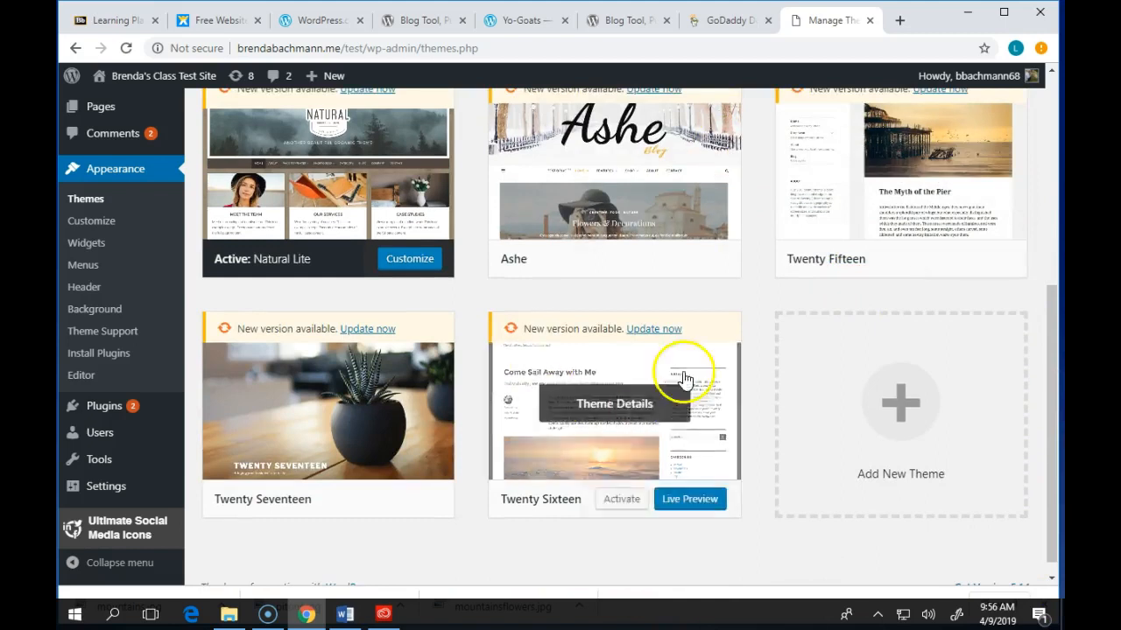
pyautogui.scroll(-1, 720, 305)
pyautogui.scroll(4, 771, 308)
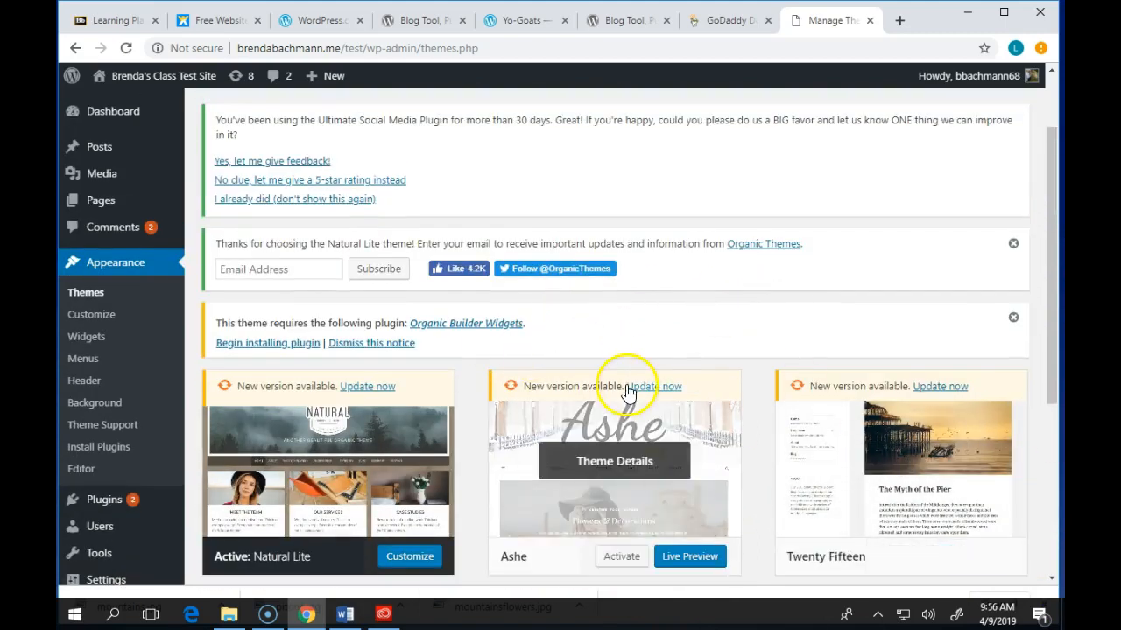
pyautogui.scroll(-1, 815, 338)
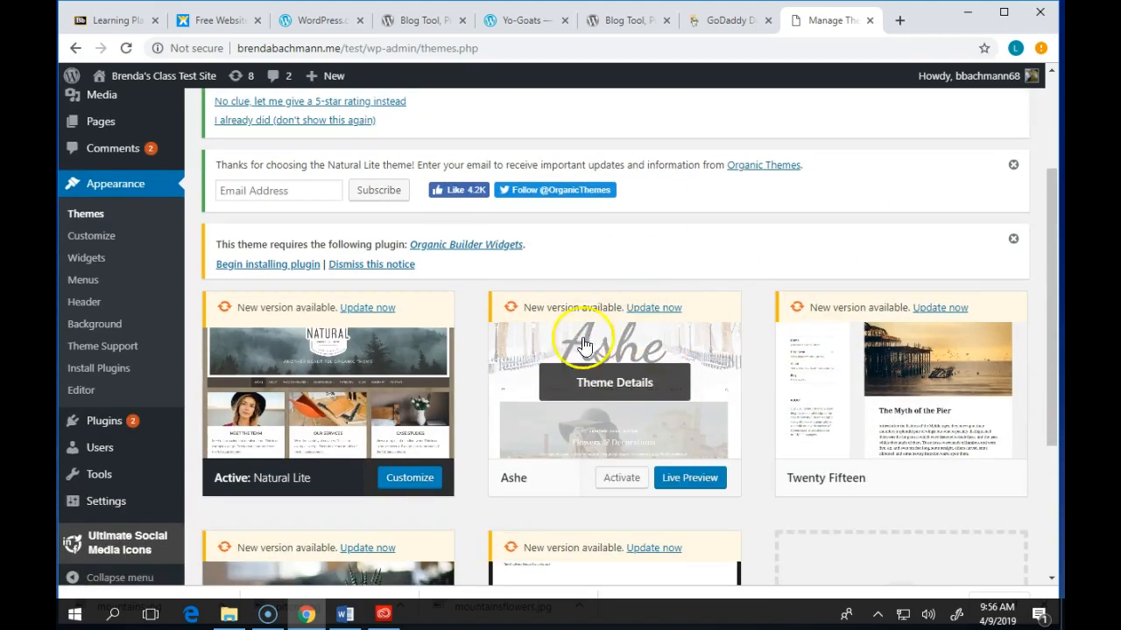
pyautogui.click(624, 382)
pyautogui.scroll(-3, 854, 348)
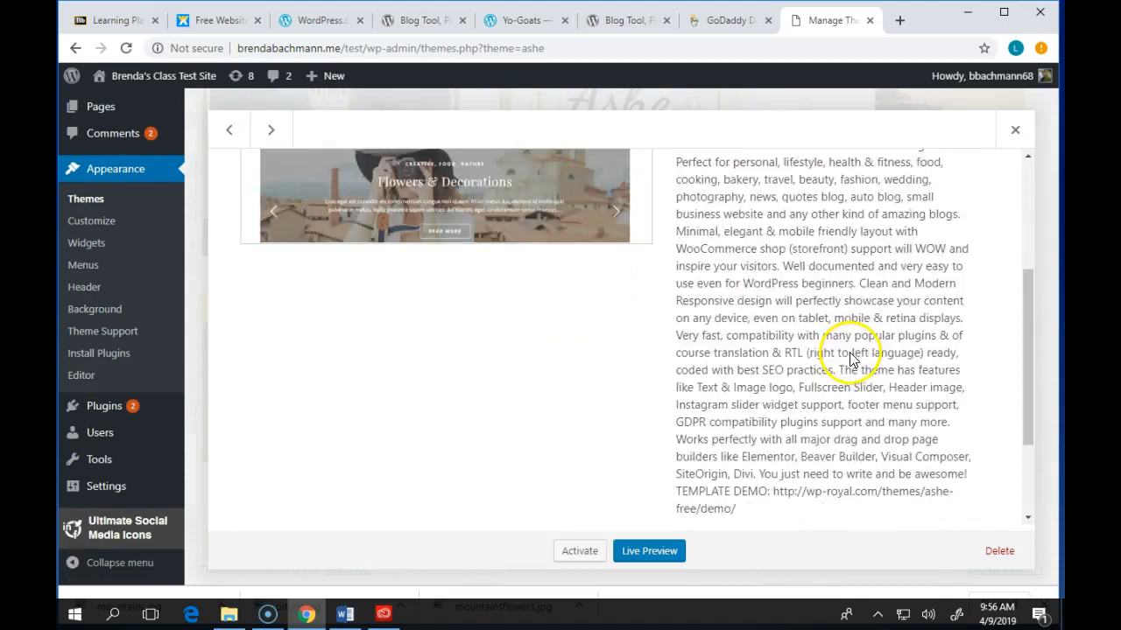
pyautogui.scroll(4, 851, 353)
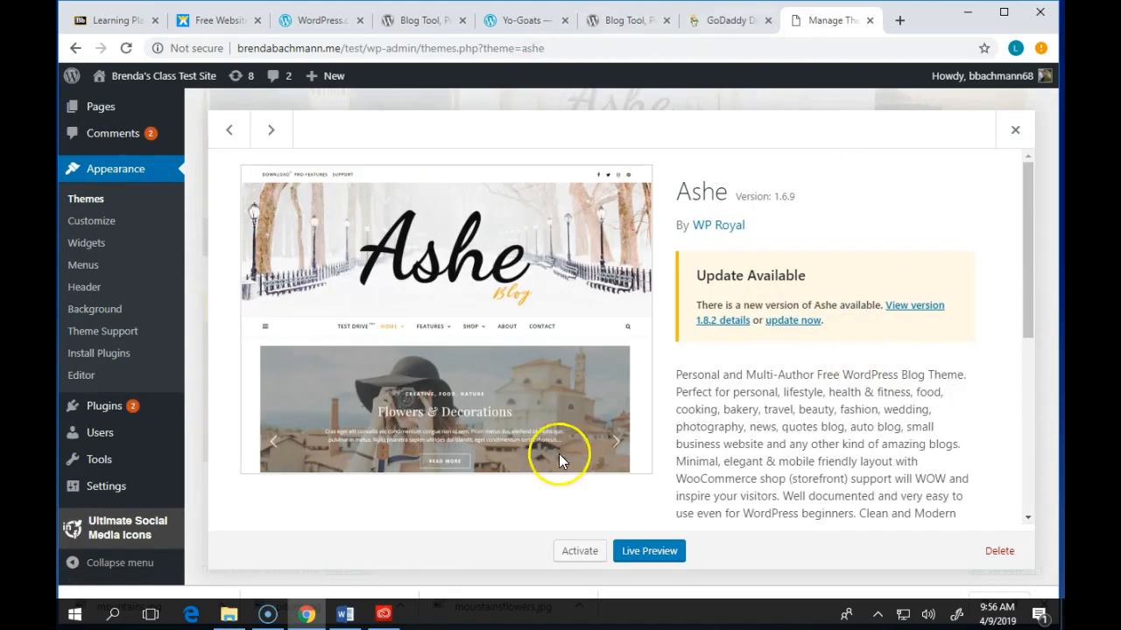
pyautogui.click(646, 556)
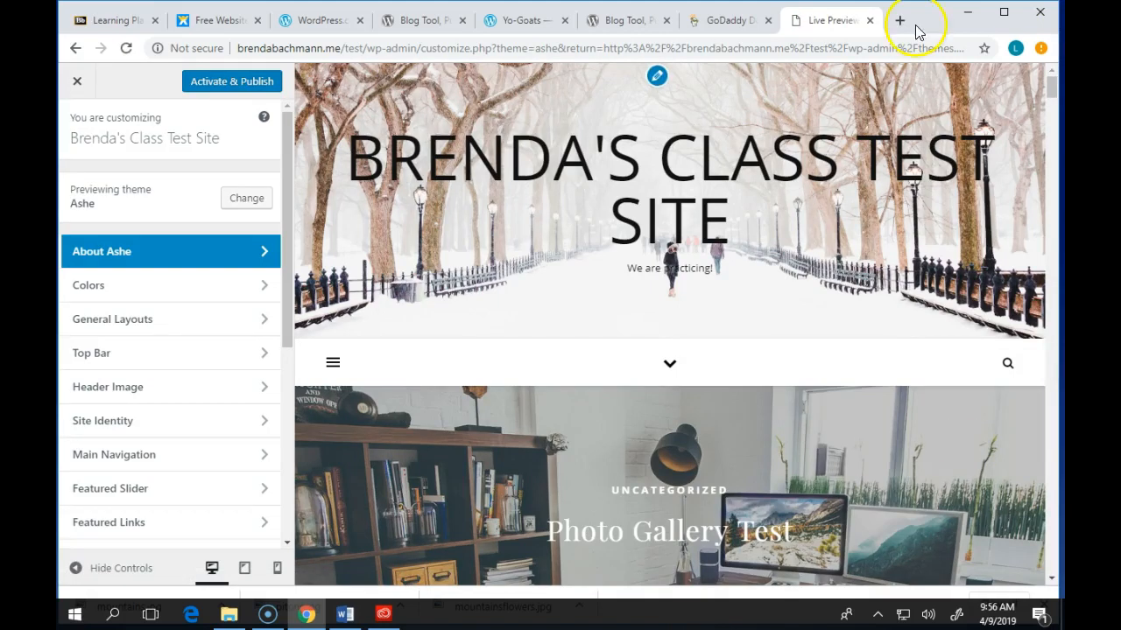
# - Scroll the Ashe preview, open First Post, then close the Customizer back to Ashe 1.6.9 details
pyautogui.scroll(-10, 859, 233)
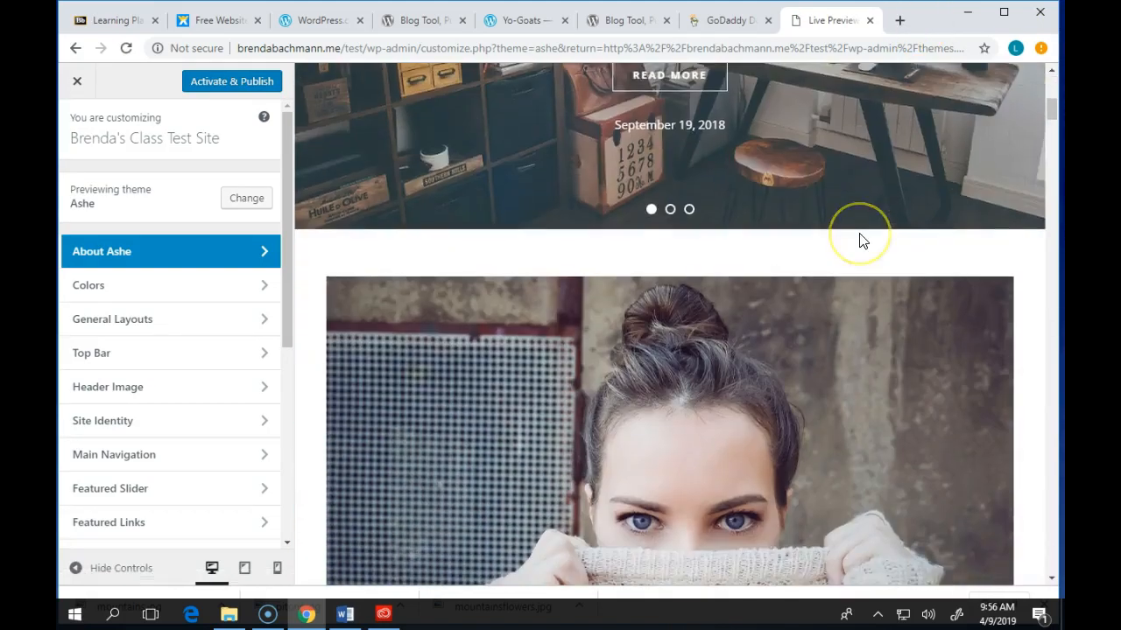
pyautogui.scroll(-8, 859, 233)
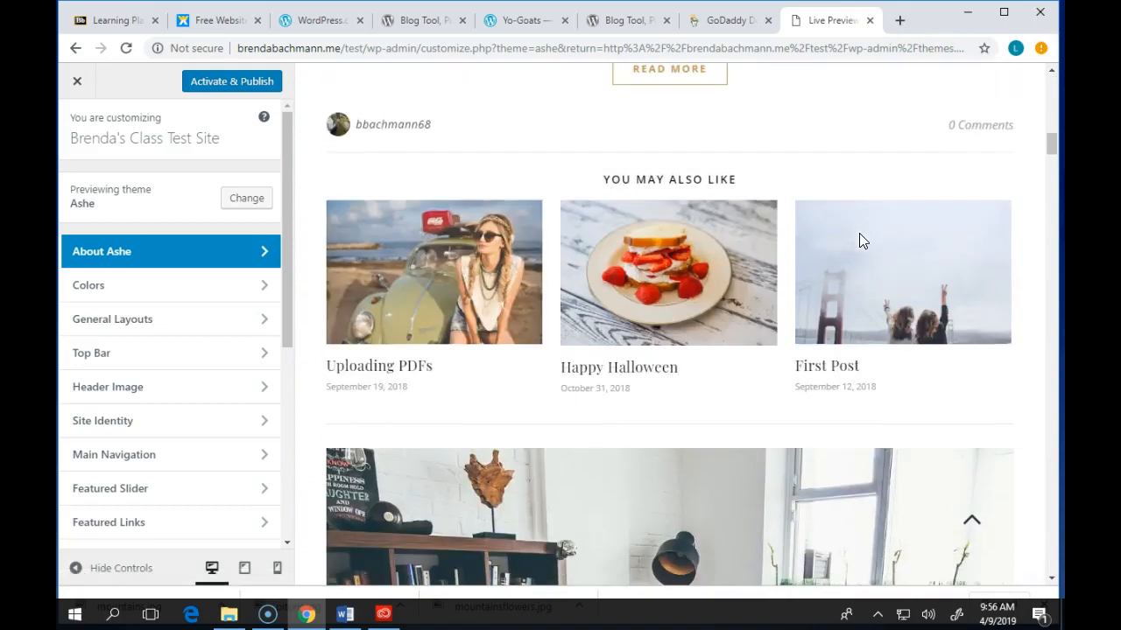
pyautogui.scroll(-2, 858, 242)
pyautogui.scroll(4, 838, 242)
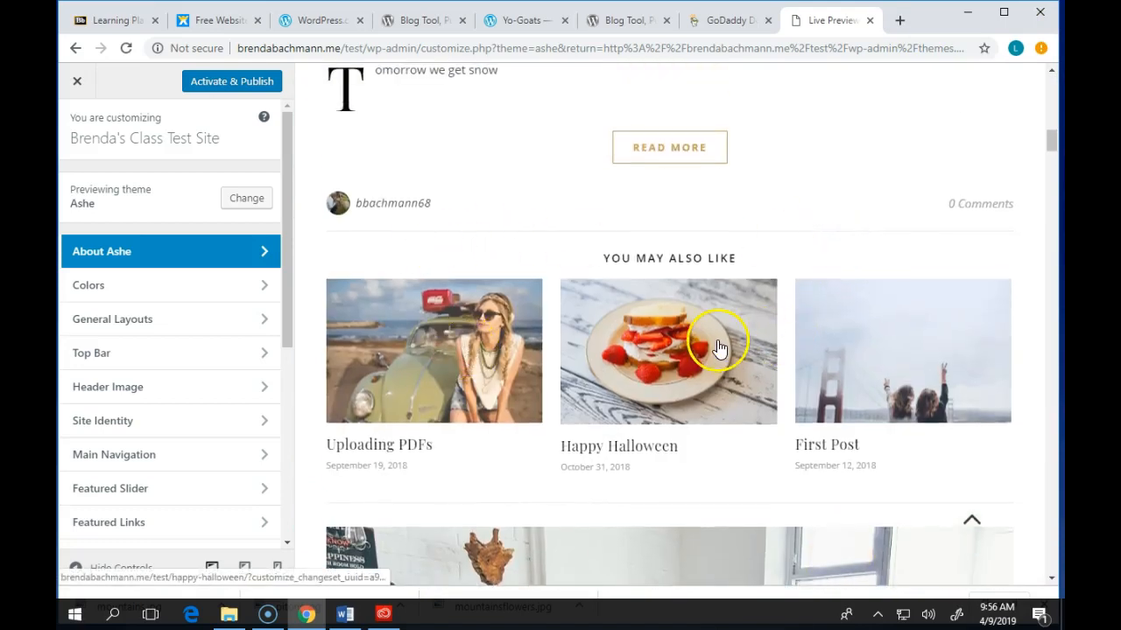
pyautogui.scroll(-7, 608, 337)
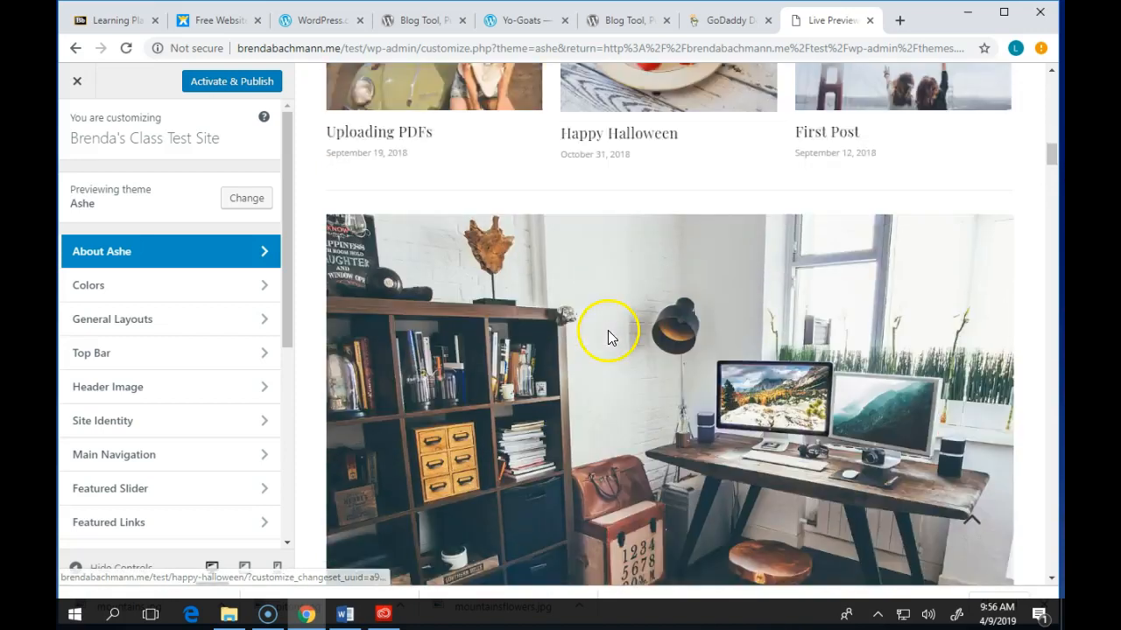
pyautogui.scroll(-5, 657, 315)
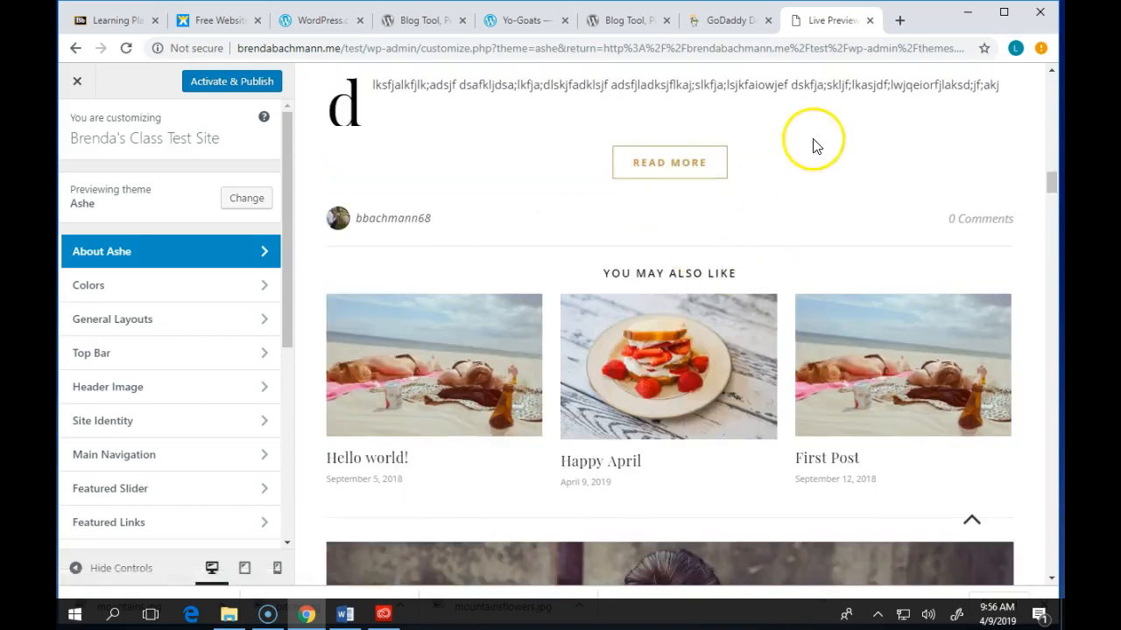
pyautogui.scroll(-4, 678, 193)
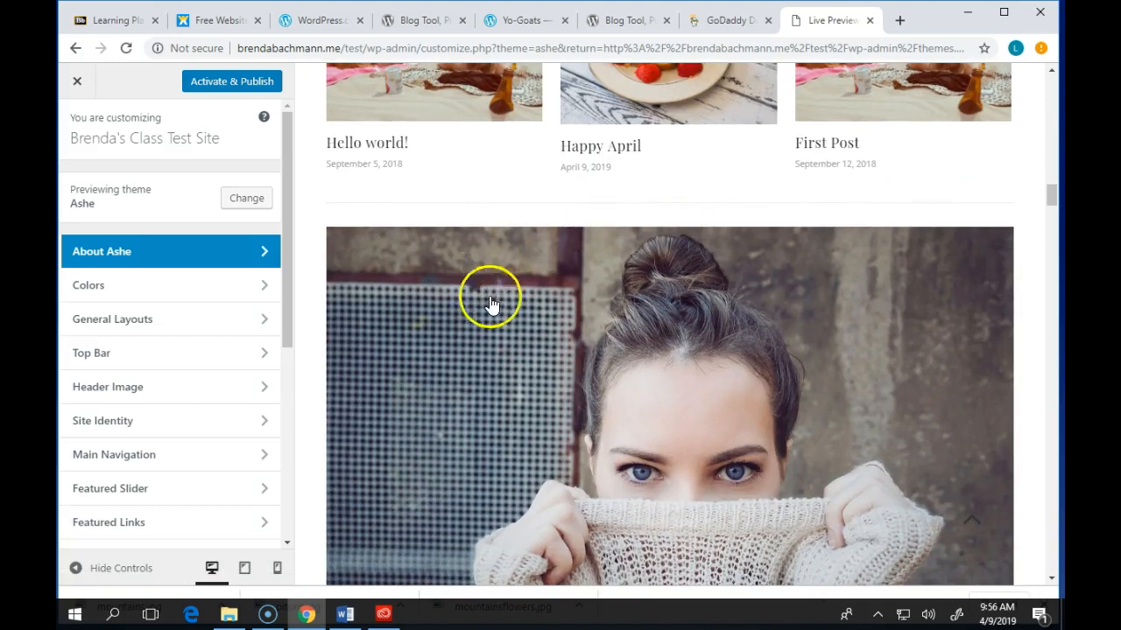
pyautogui.scroll(-4, 493, 300)
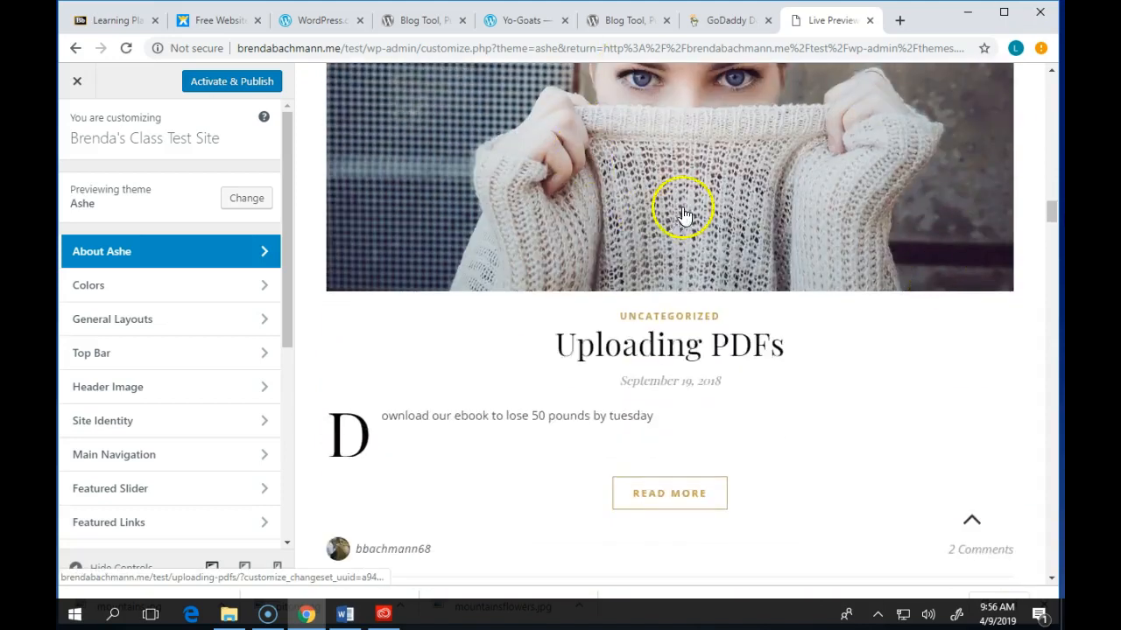
pyautogui.scroll(-6, 680, 219)
pyautogui.scroll(20, 692, 228)
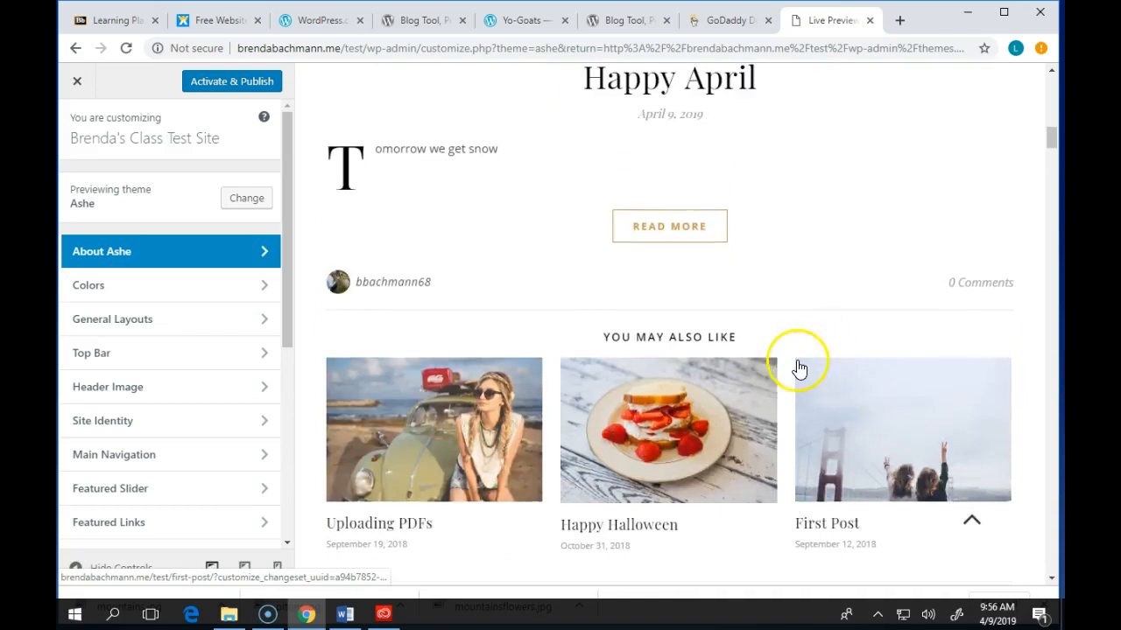
pyautogui.click(799, 368)
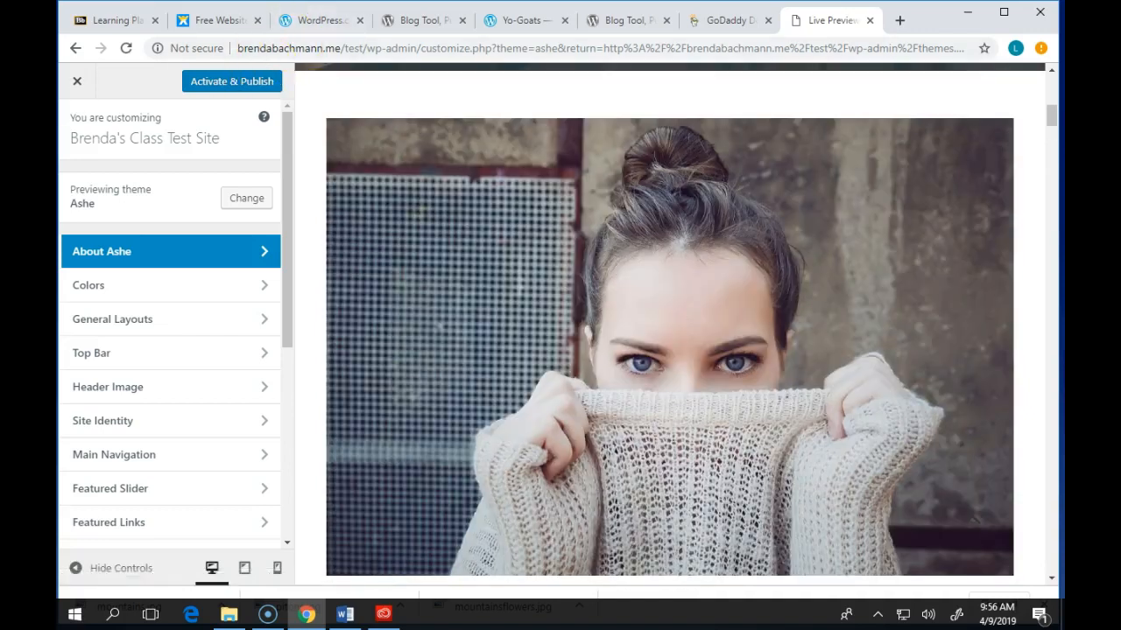
pyautogui.click(79, 79)
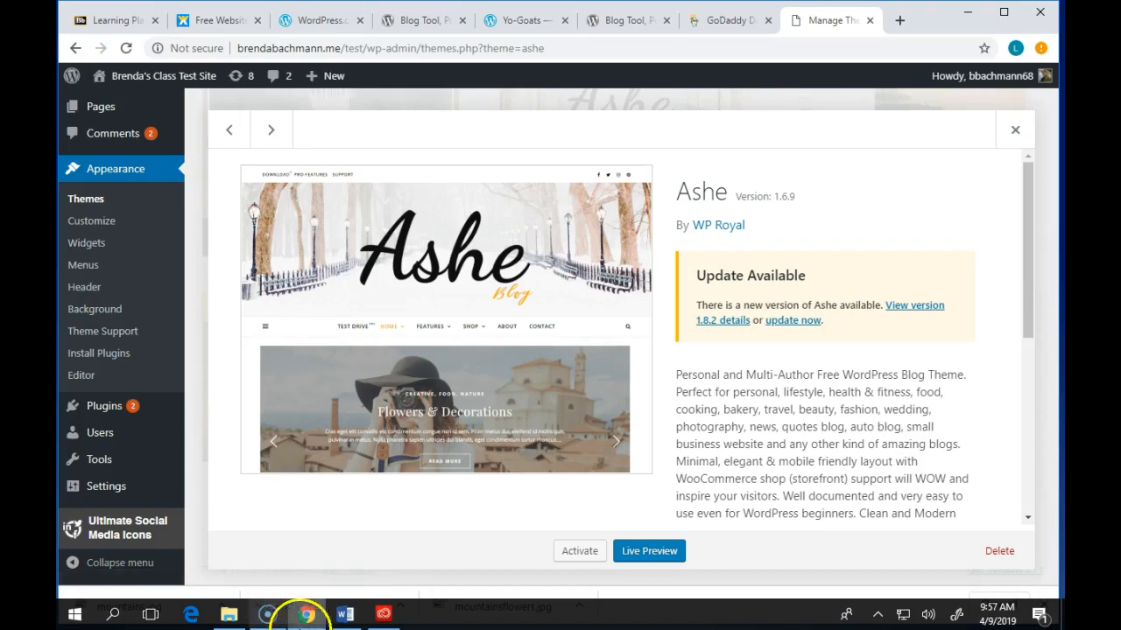
# - Go to Add Themes from Themes and browse the featured themes like Twenty Nineteen and Newsgem
pyautogui.click(101, 199)
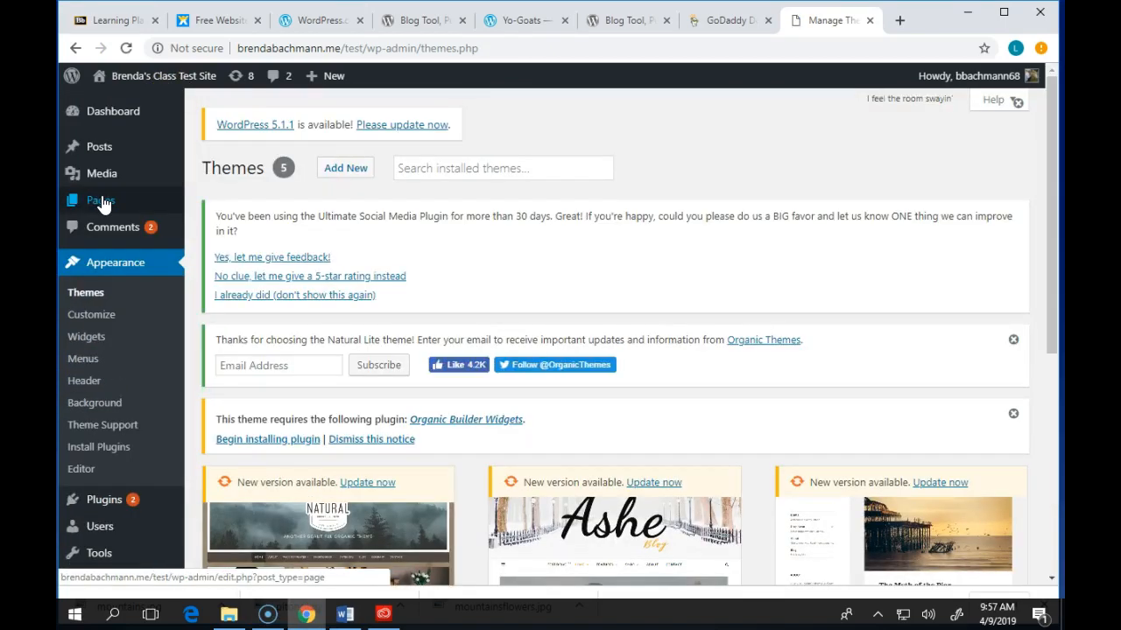
pyautogui.click(350, 183)
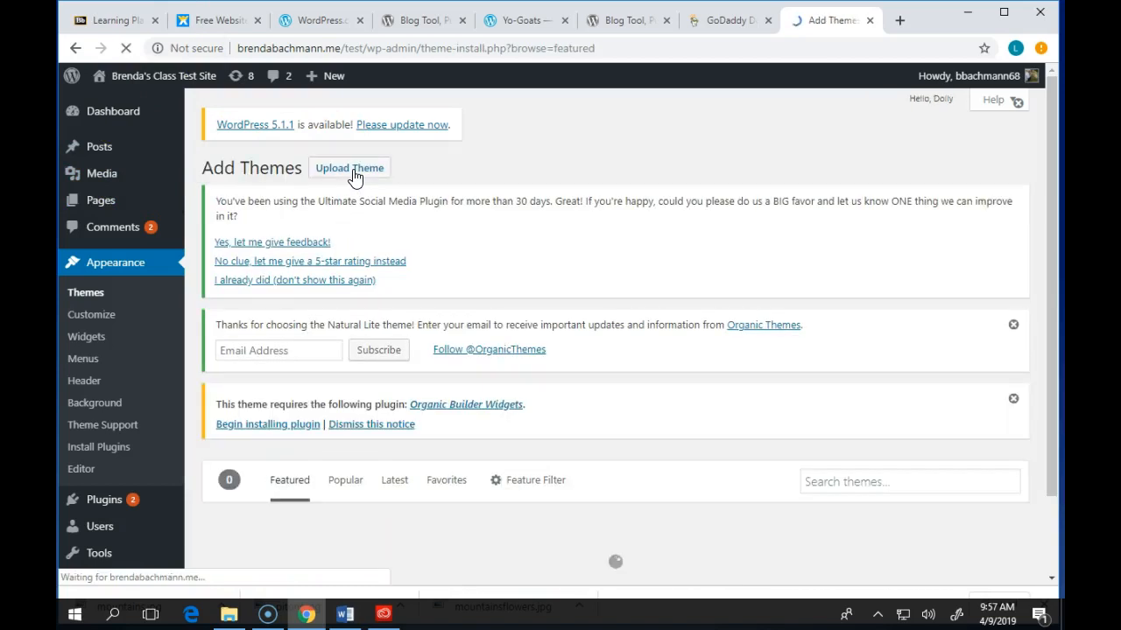
pyautogui.scroll(-4, 688, 370)
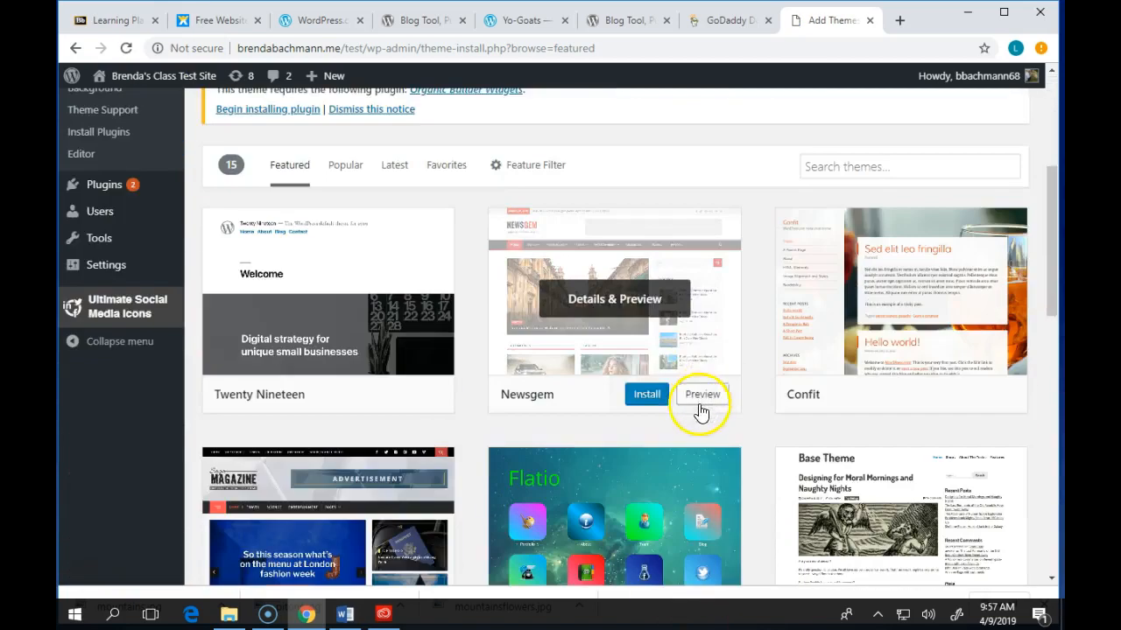
pyautogui.scroll(3, 700, 412)
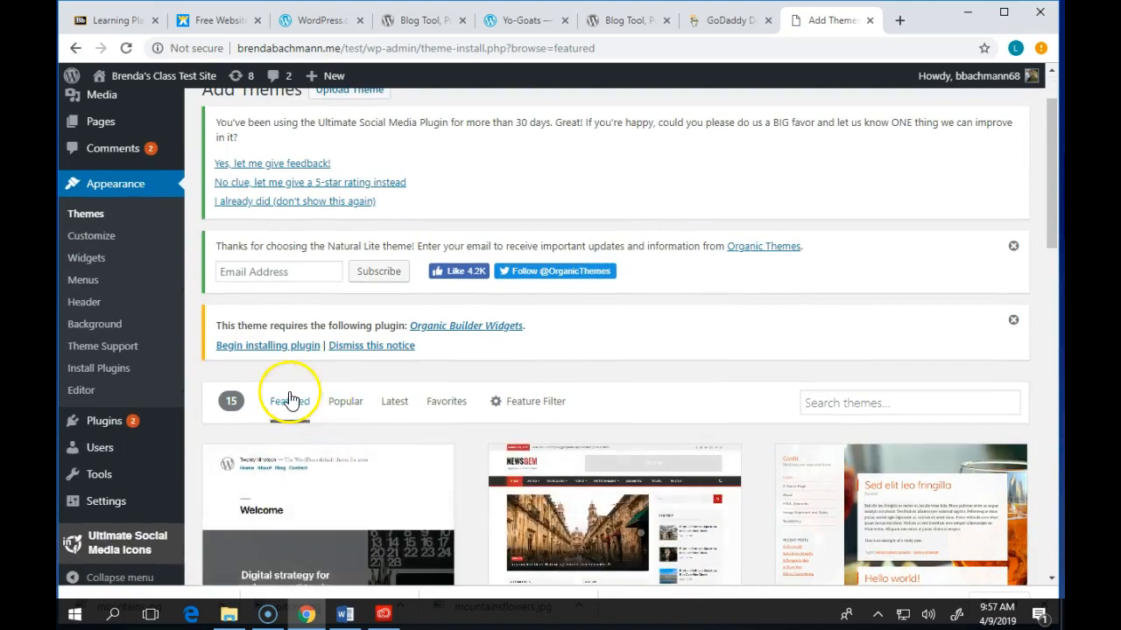
pyautogui.scroll(-1, 294, 429)
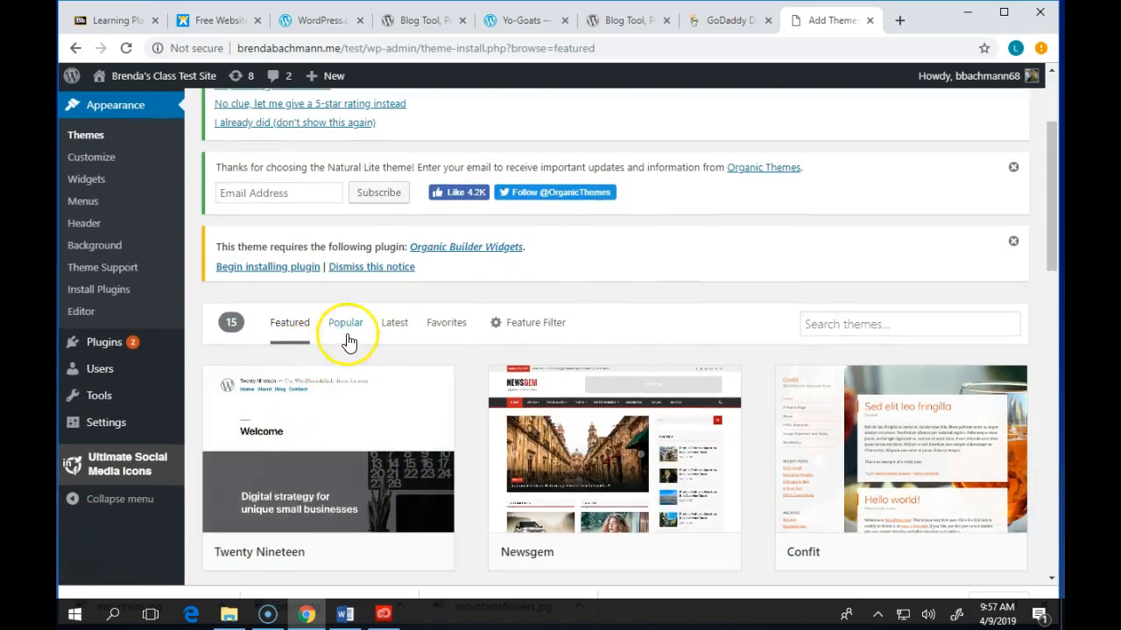
# - Apply the Feature Filter with Photography, Accessibility Ready, Custom Header, Full Width Template and Grid Layout ticked
pyautogui.click(549, 332)
pyautogui.scroll(-3, 609, 325)
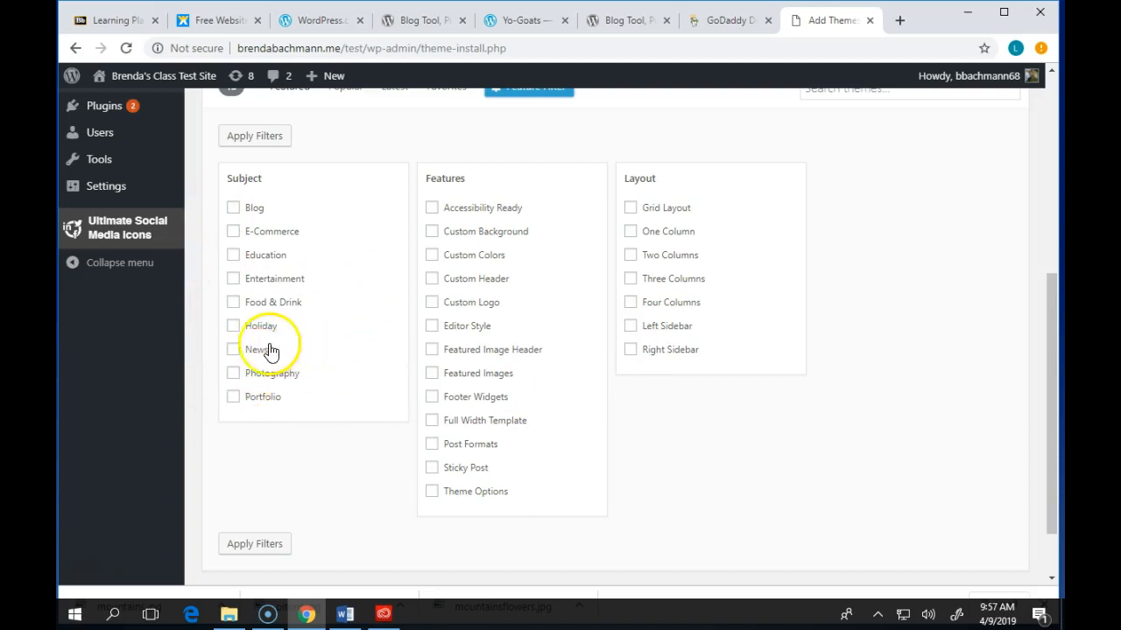
pyautogui.scroll(-1, 283, 333)
pyautogui.scroll(1, 276, 332)
pyautogui.click(233, 376)
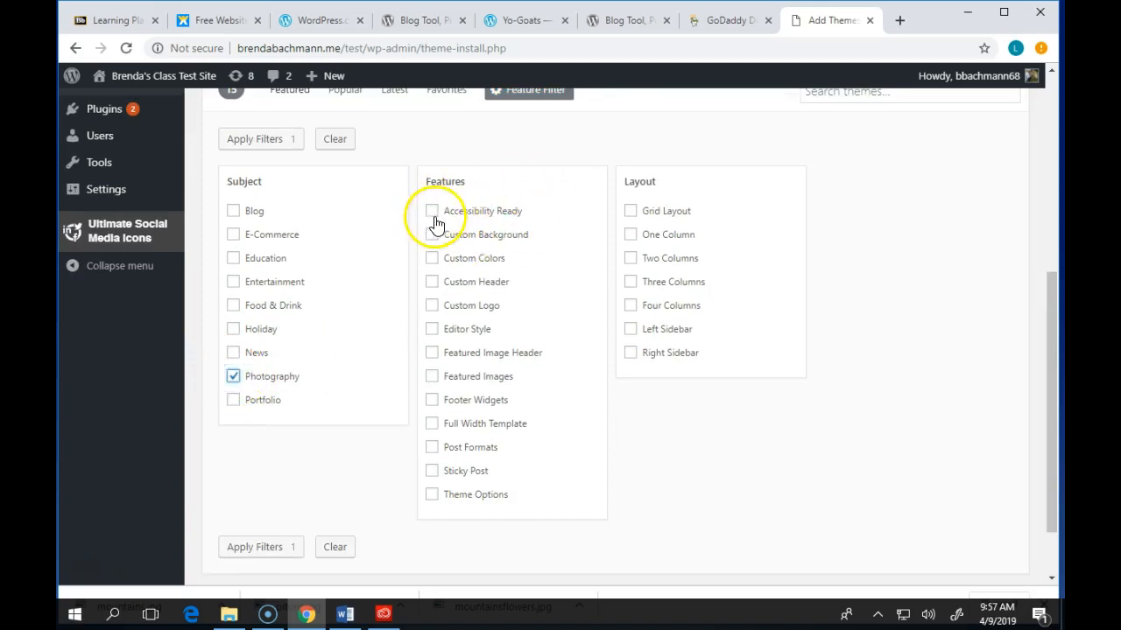
pyautogui.click(430, 284)
pyautogui.click(431, 424)
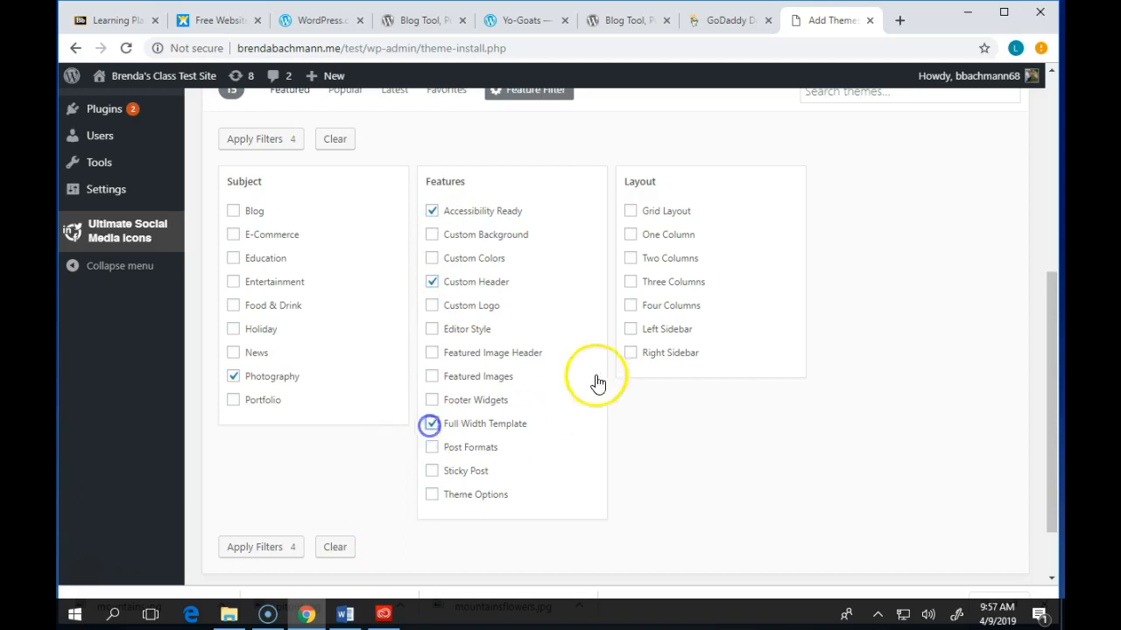
pyautogui.click(631, 211)
pyautogui.scroll(-1, 756, 337)
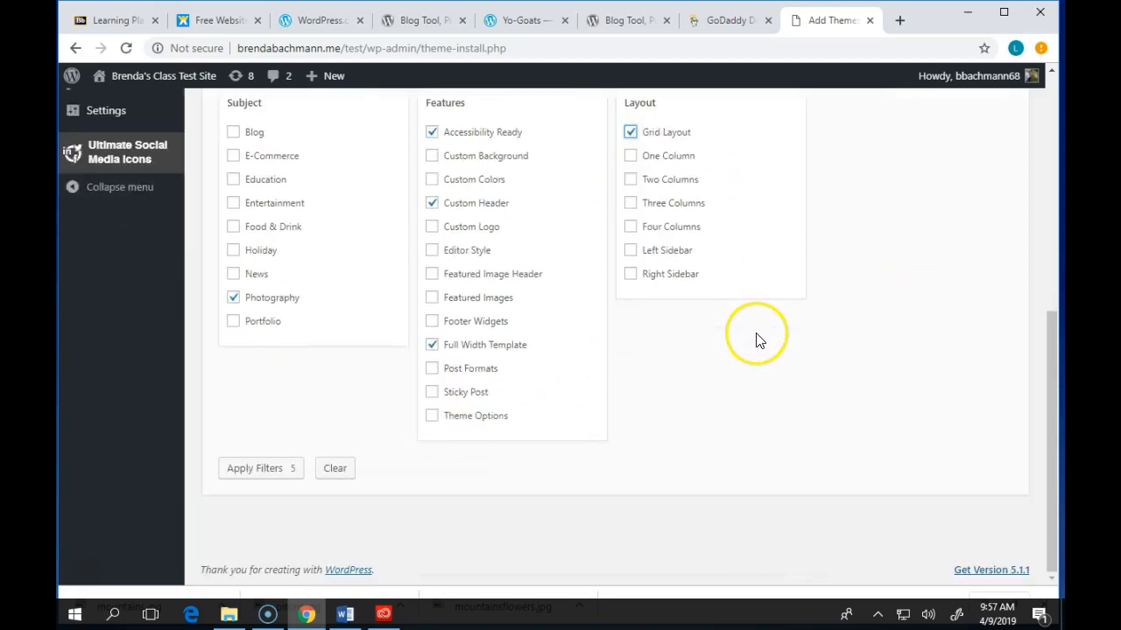
pyautogui.scroll(3, 758, 340)
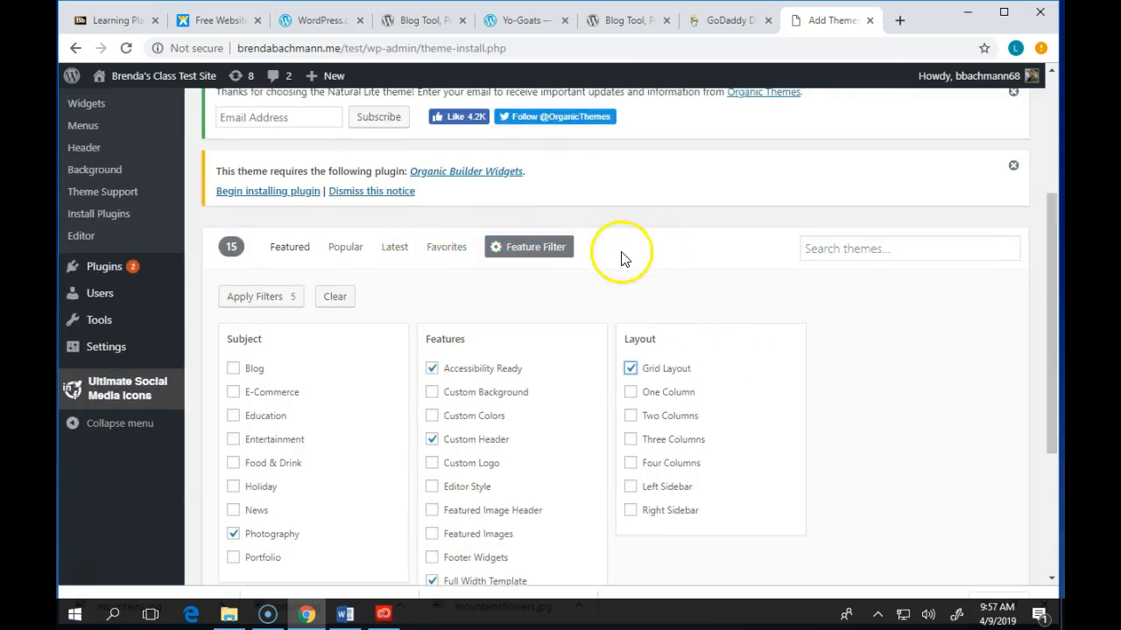
pyautogui.click(282, 296)
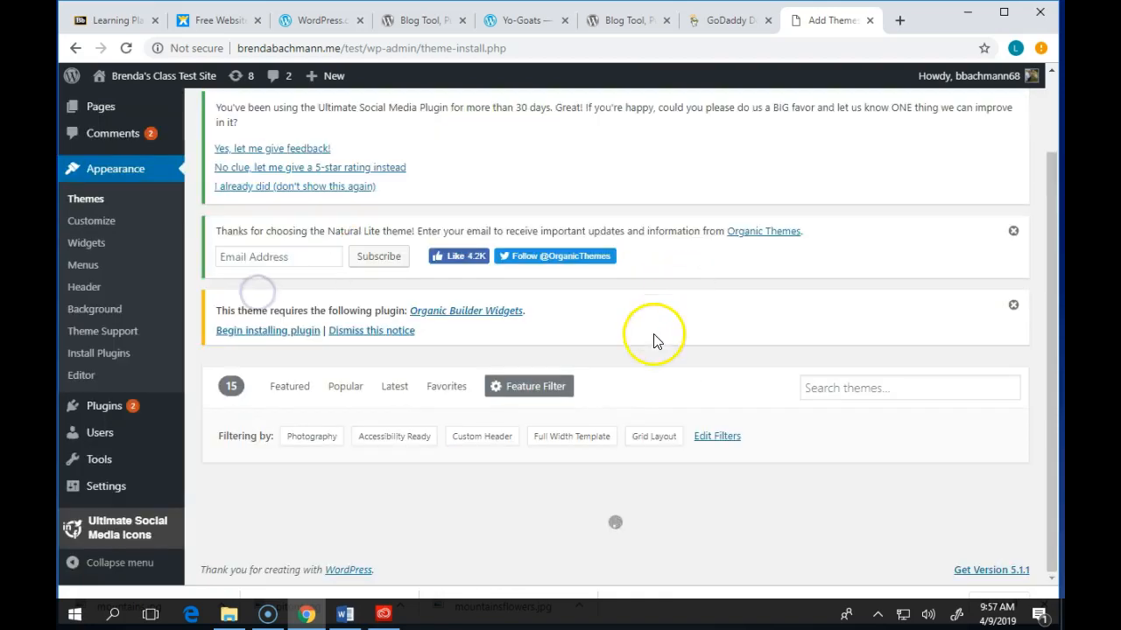
# - Return to the Popular theme listings and scroll down to the Shapely, Sydney and Futurio row
pyautogui.scroll(-2, 692, 345)
pyautogui.scroll(-1, 728, 350)
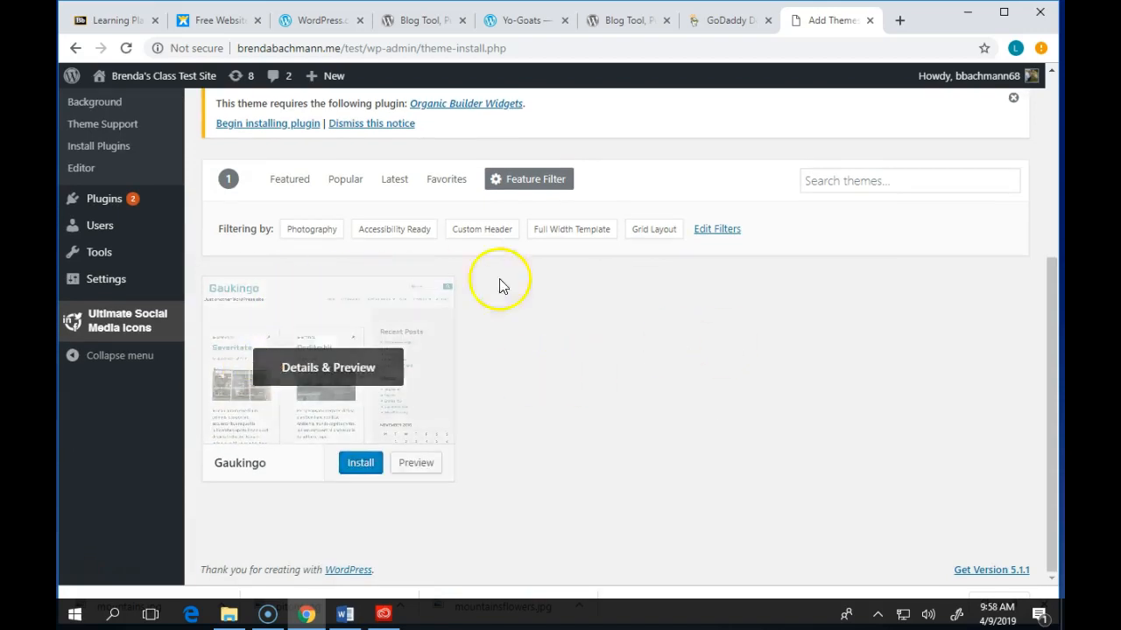
pyautogui.scroll(3, 618, 350)
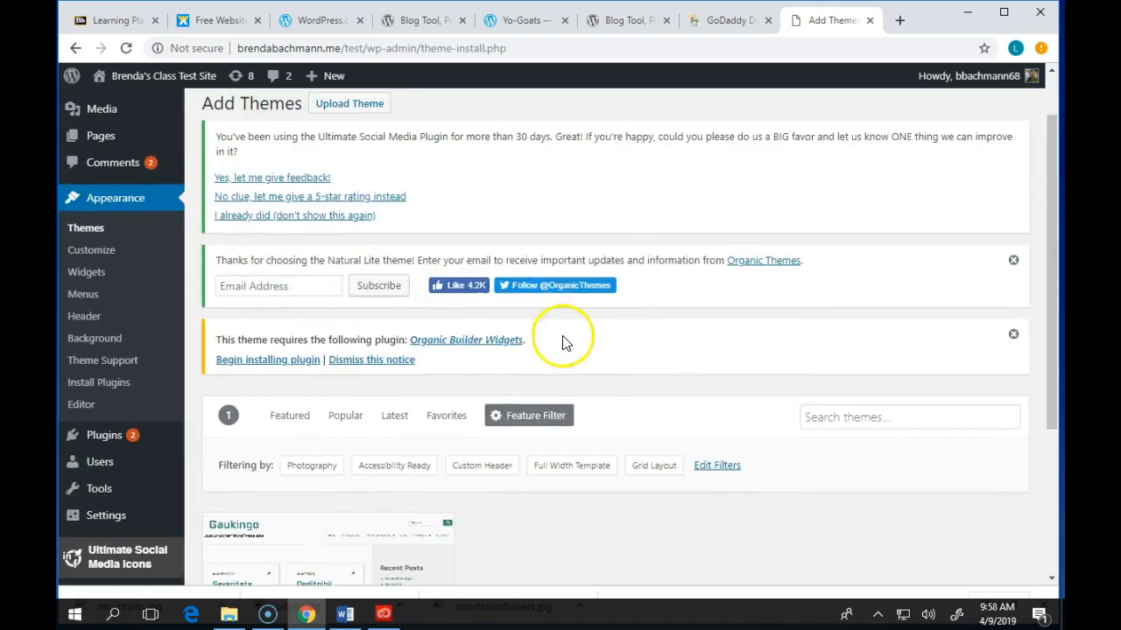
pyautogui.click(289, 416)
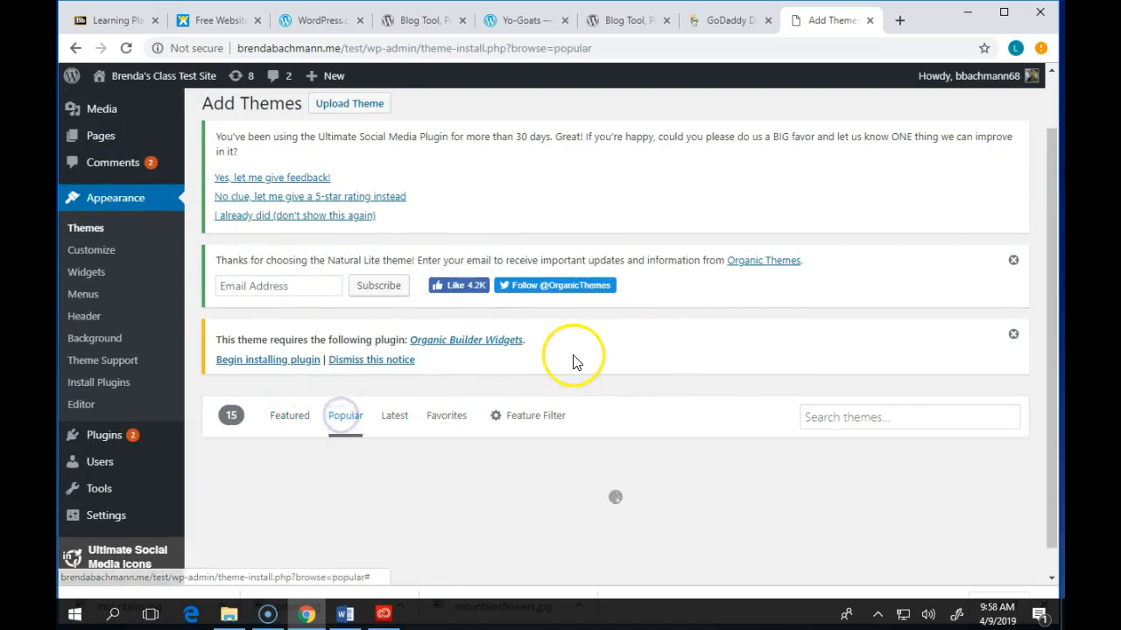
pyautogui.scroll(-3, 570, 360)
pyautogui.scroll(-8, 531, 415)
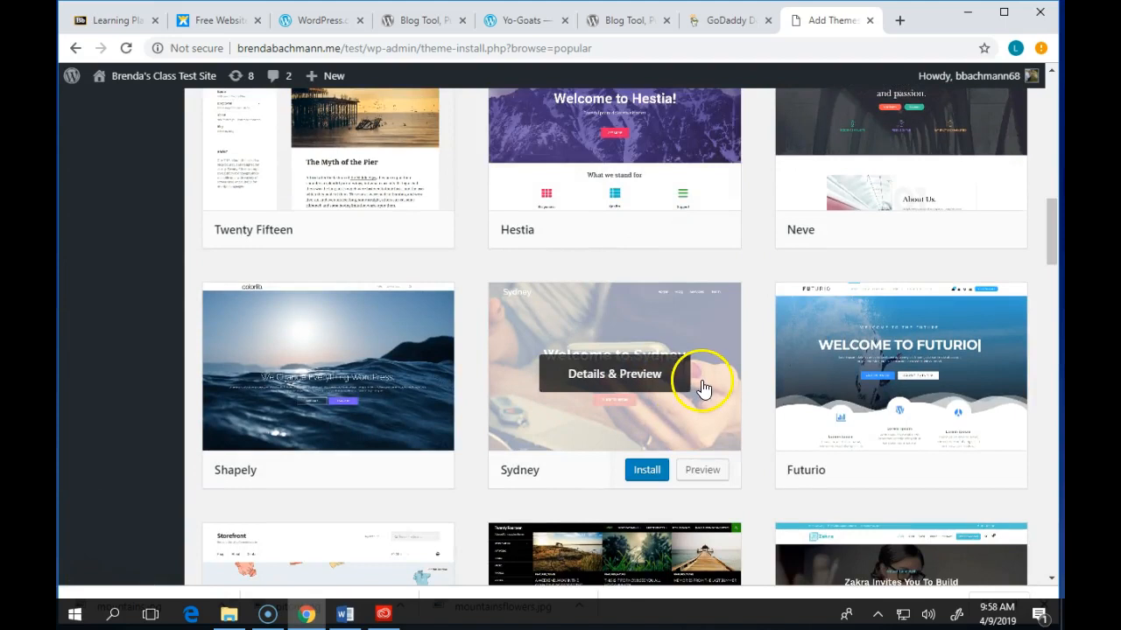
pyautogui.scroll(-2, 700, 381)
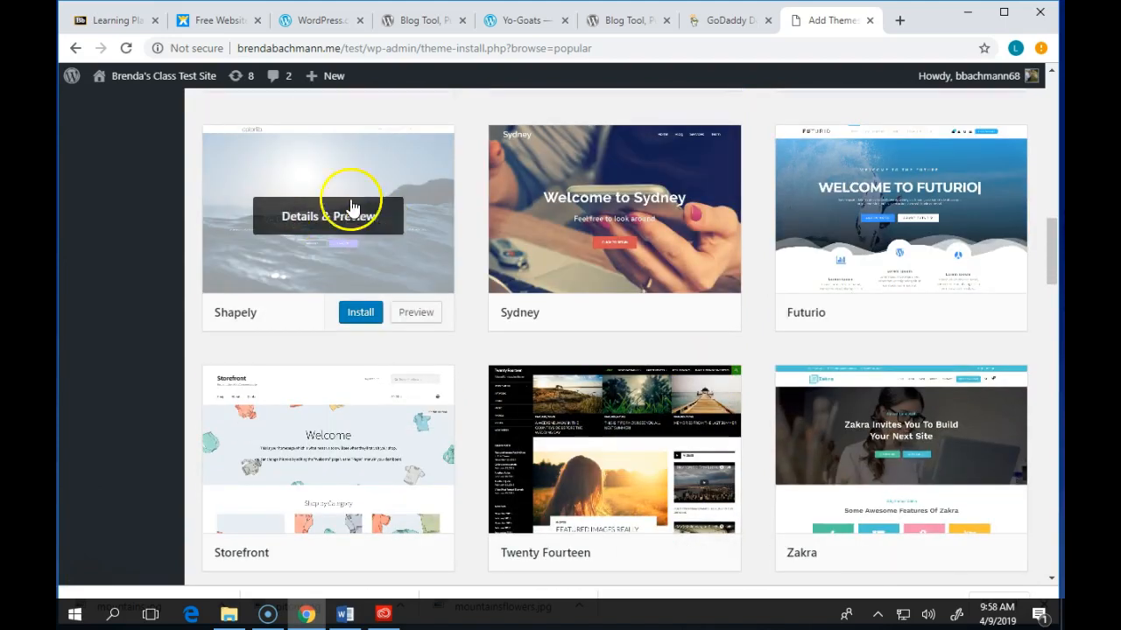
pyautogui.click(346, 215)
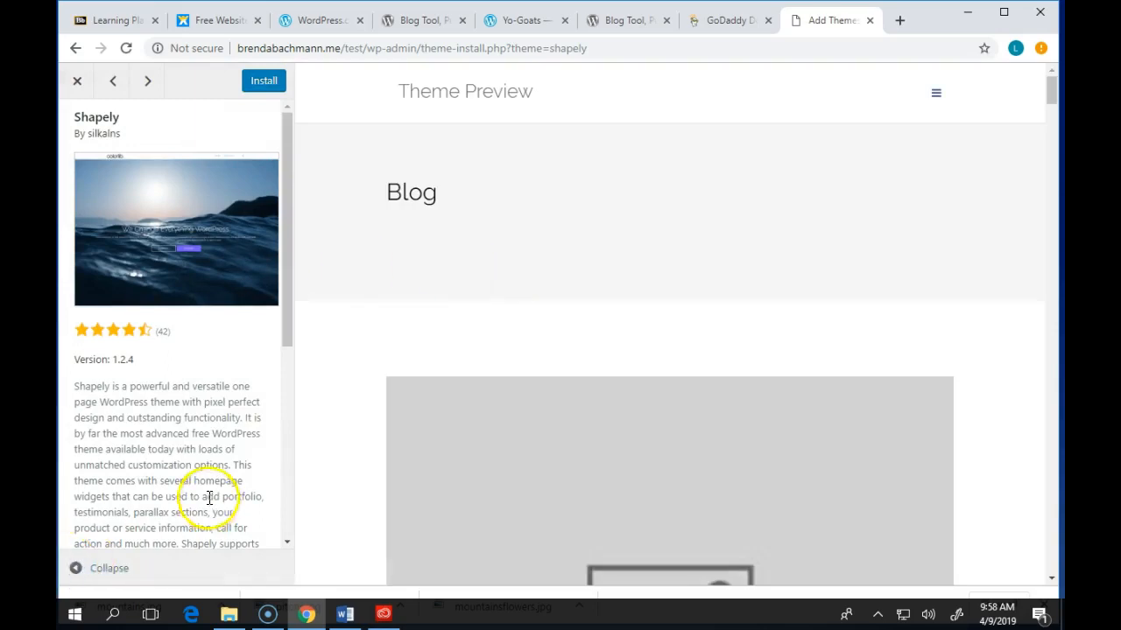
pyautogui.scroll(-5, 143, 425)
pyautogui.scroll(5, 147, 416)
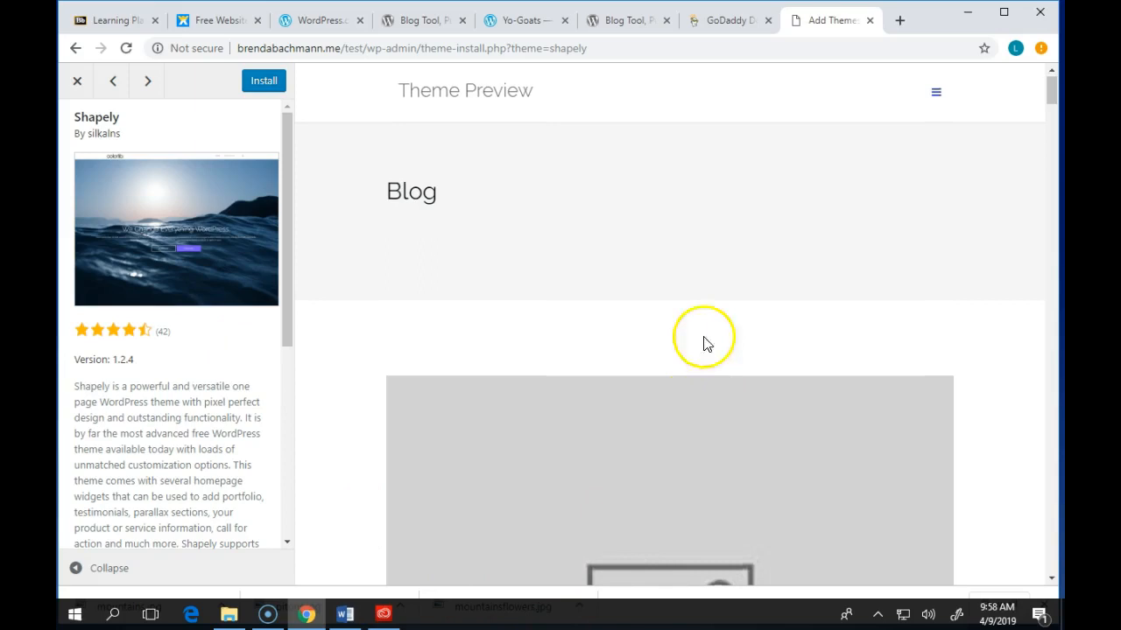
pyautogui.scroll(-11, 589, 123)
pyautogui.scroll(-9, 589, 125)
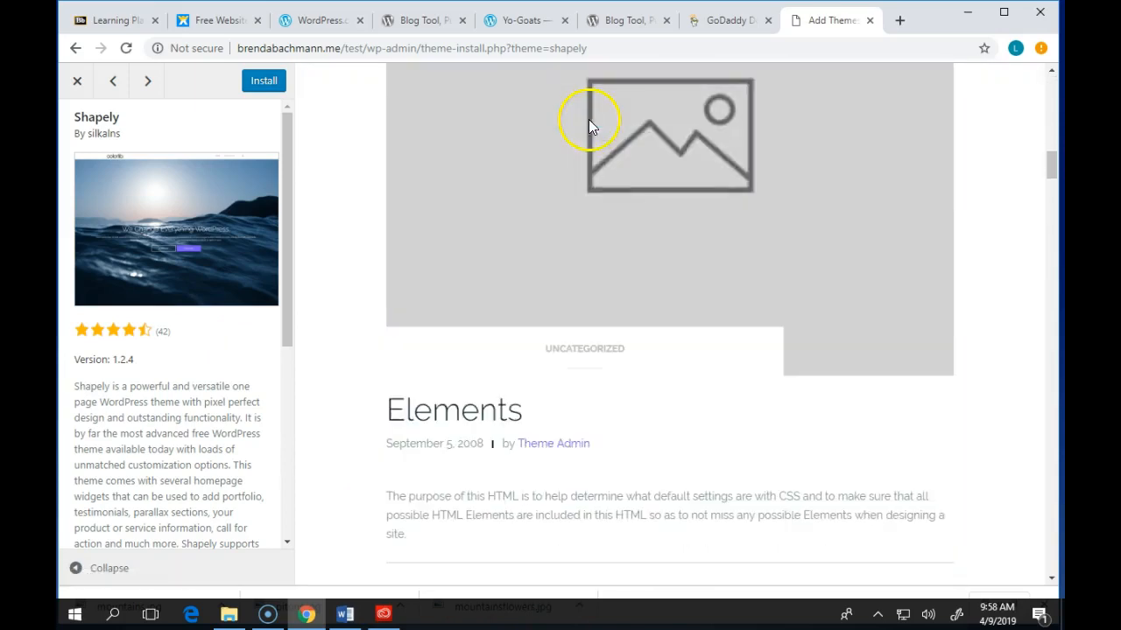
pyautogui.scroll(5, 592, 137)
pyautogui.scroll(15, 592, 137)
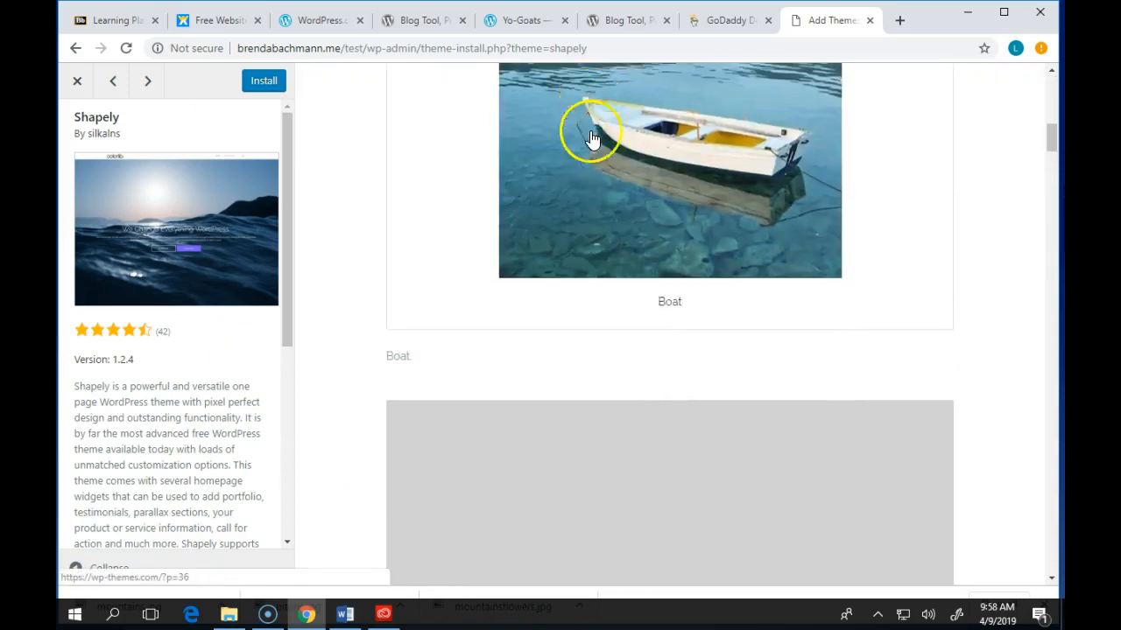
pyautogui.scroll(-10, 565, 208)
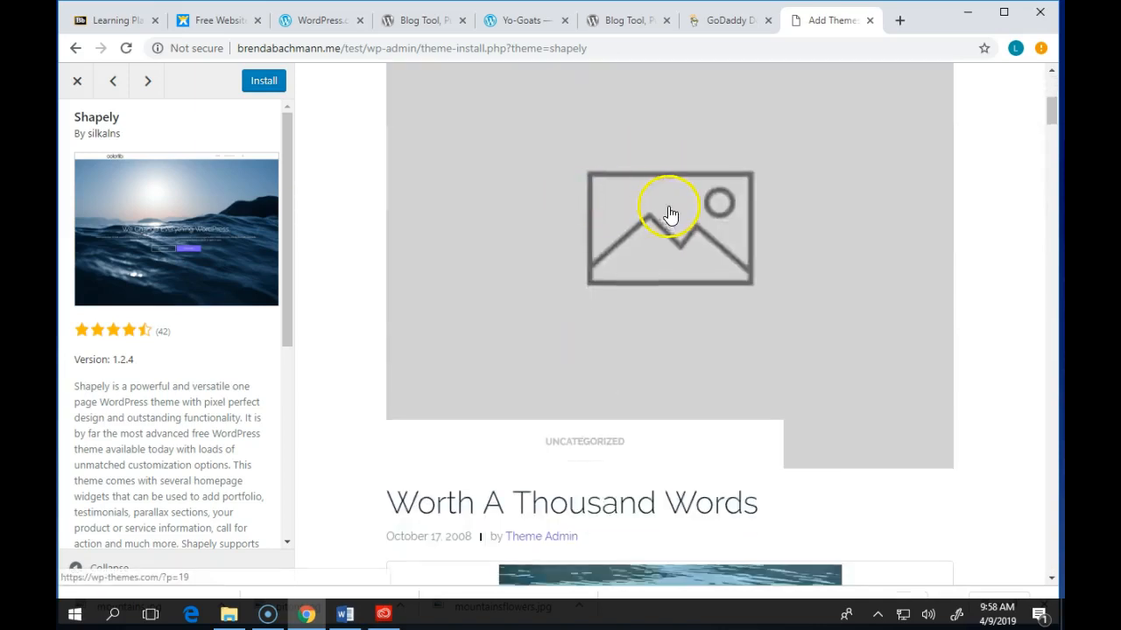
pyautogui.scroll(-8, 823, 227)
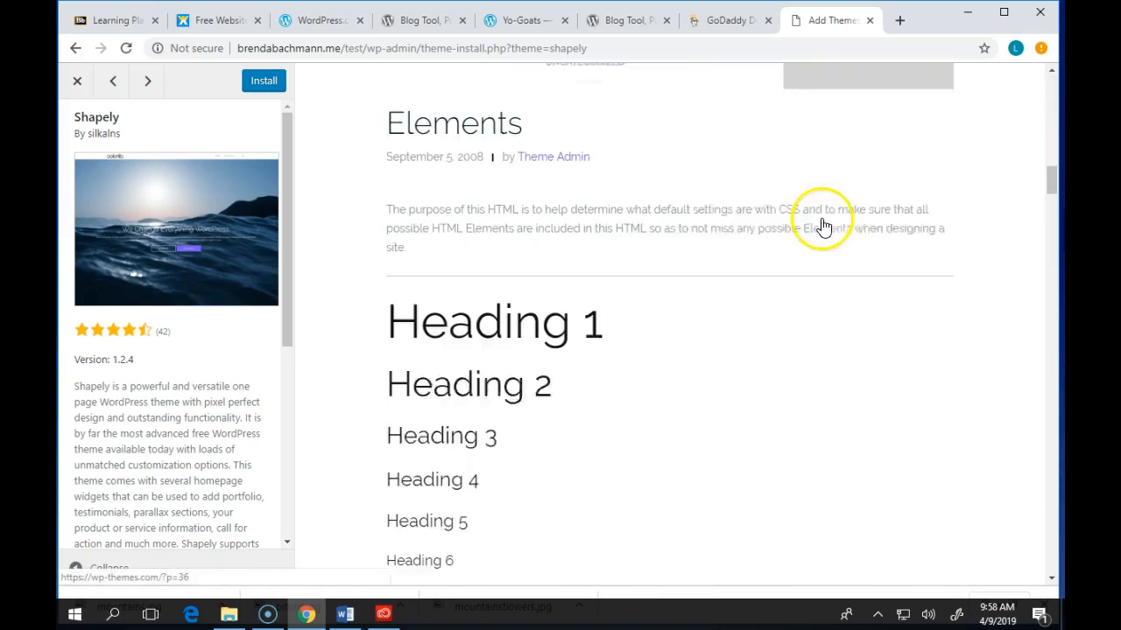
pyautogui.scroll(-9, 537, 213)
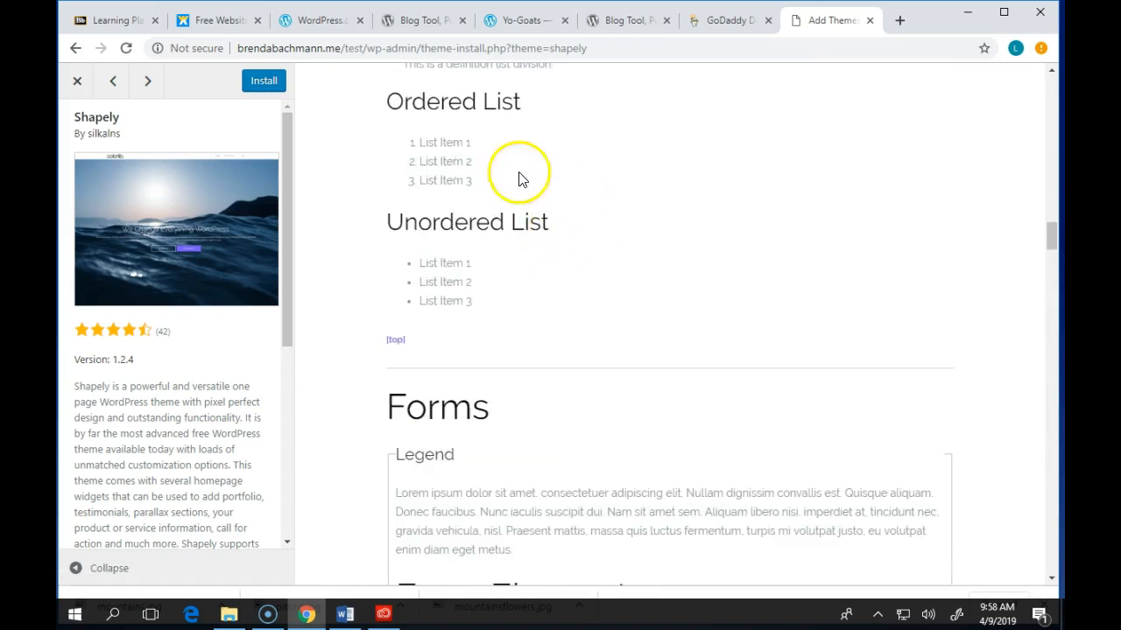
pyautogui.scroll(-2, 604, 279)
pyautogui.scroll(9, 595, 270)
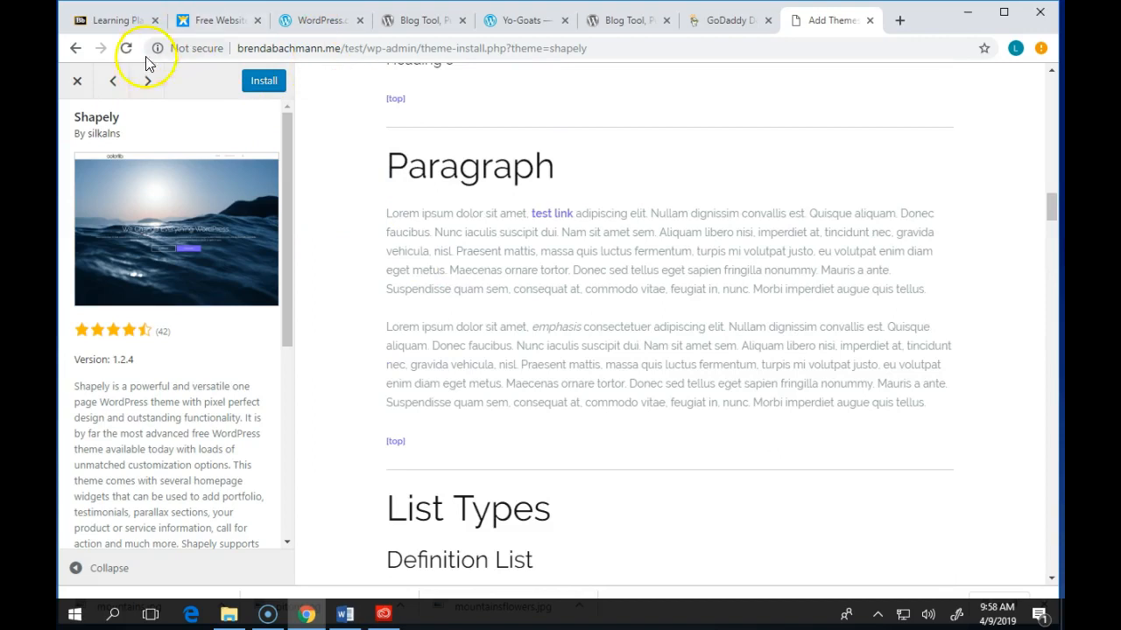
pyautogui.click(81, 83)
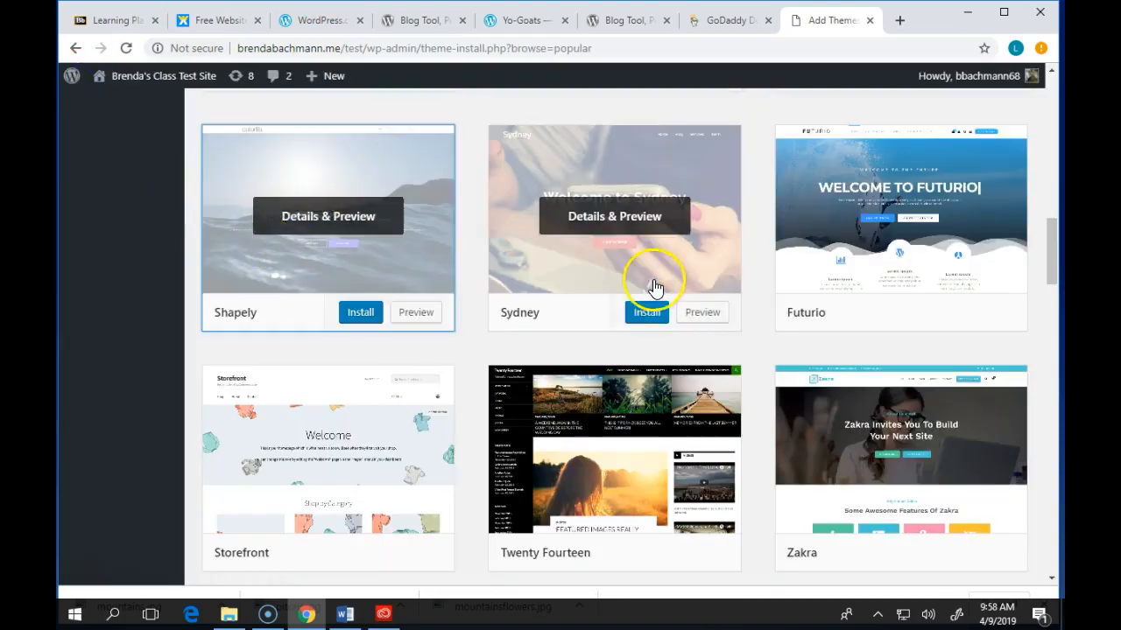
pyautogui.scroll(3, 656, 293)
pyautogui.scroll(3, 658, 293)
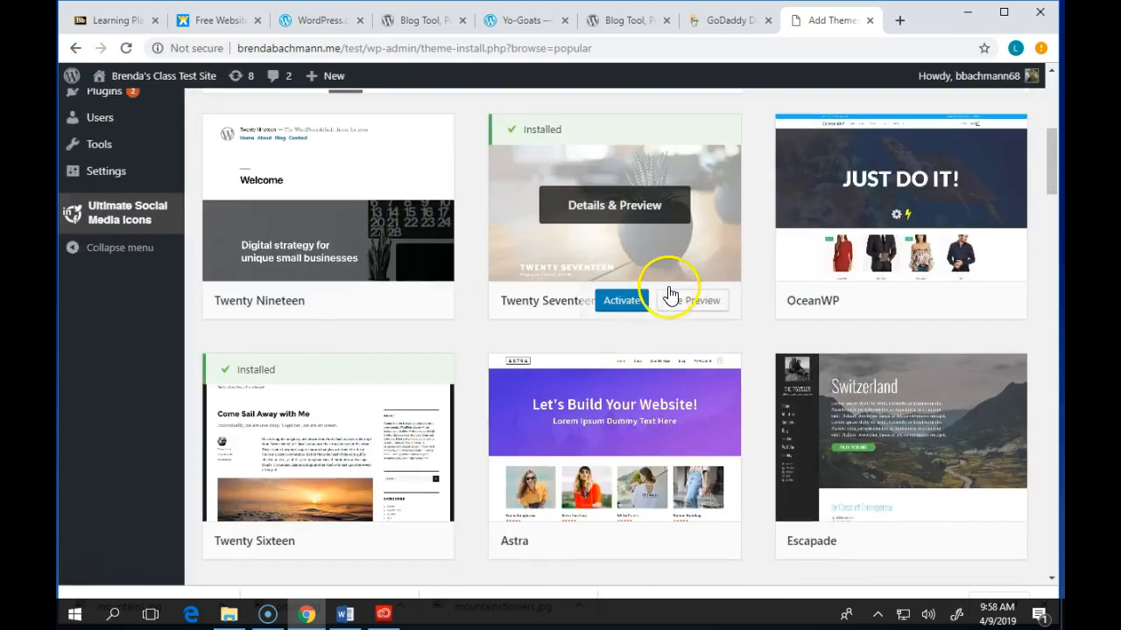
pyautogui.scroll(5, 671, 293)
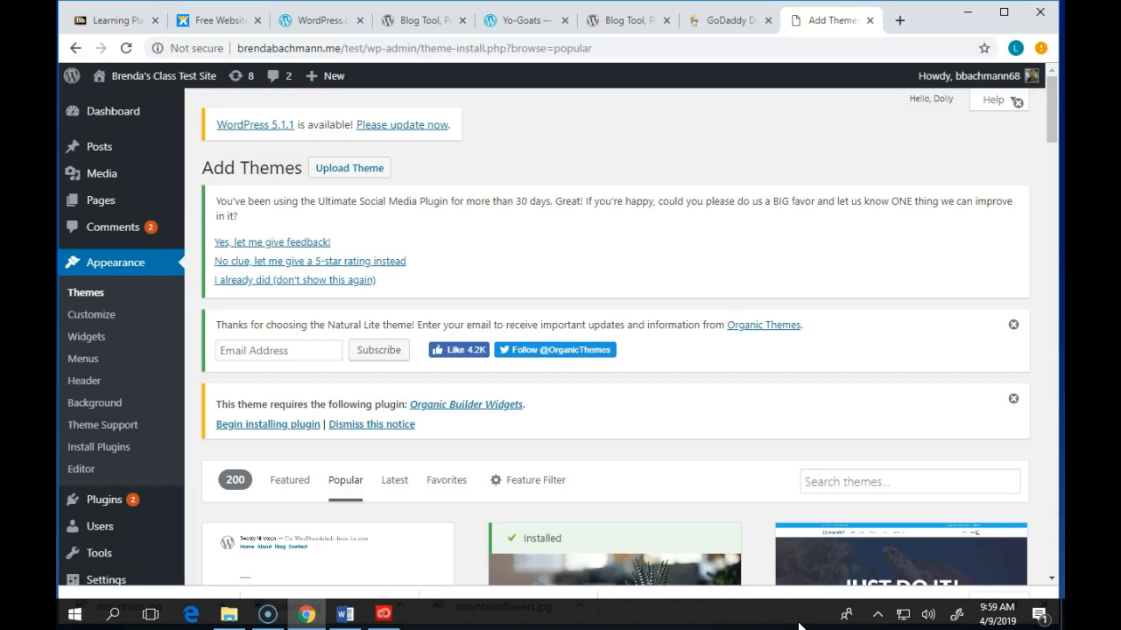
# - From the Pages list, edit the second About Us page
pyautogui.click(112, 203)
pyautogui.scroll(-4, 681, 341)
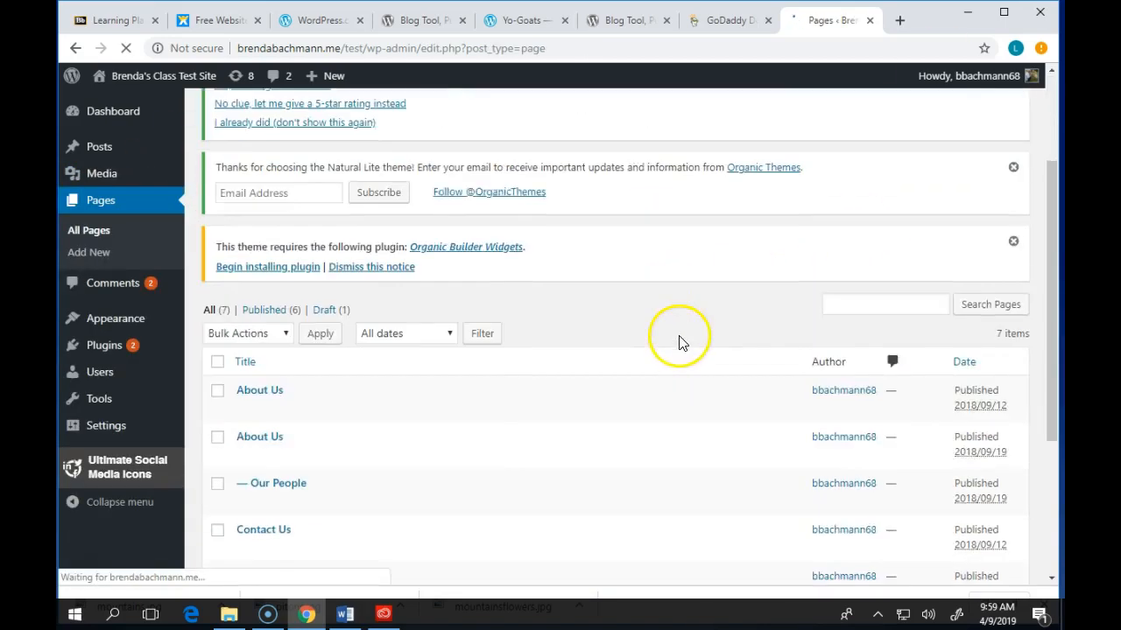
pyautogui.scroll(-1, 685, 341)
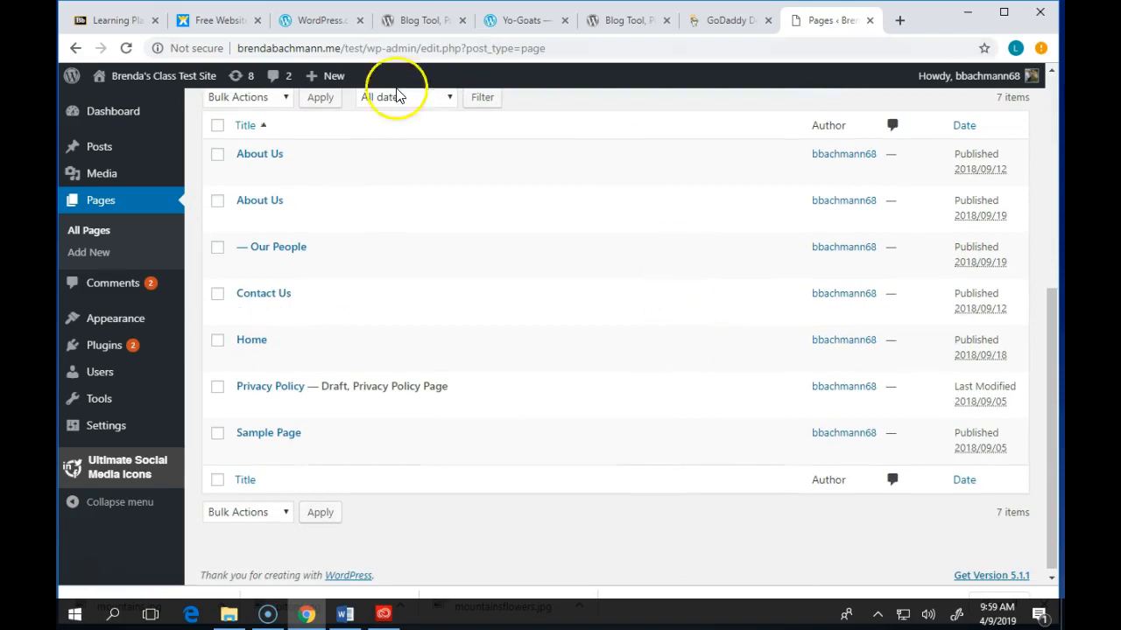
pyautogui.moveTo(238, 201)
pyautogui.click(244, 219)
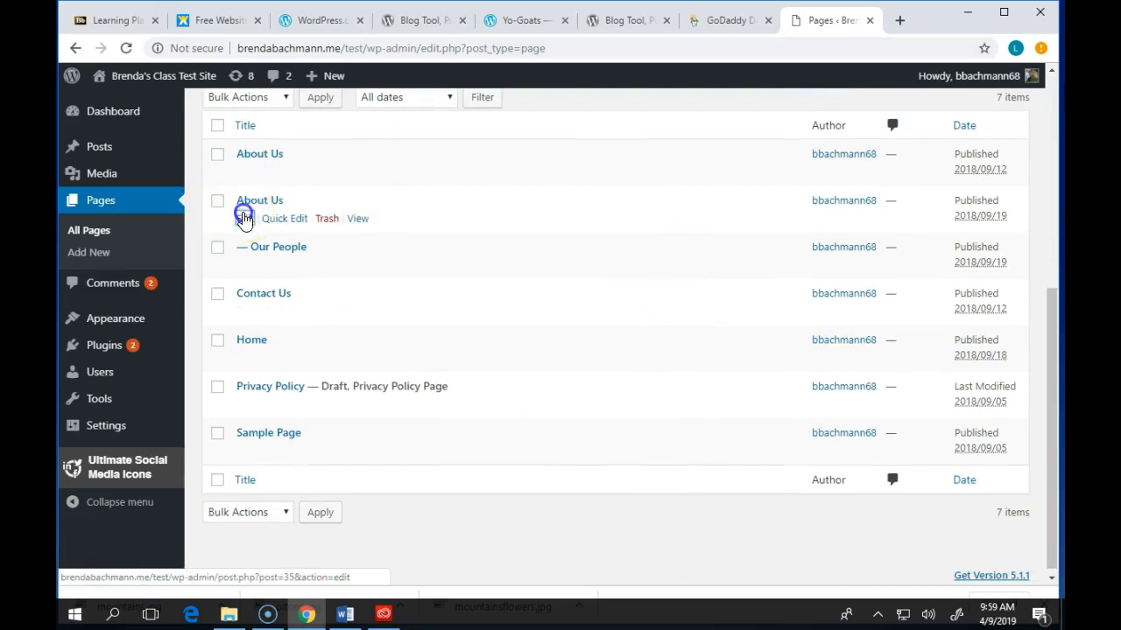
# - Place the cursor before 'This all about us', dismissing the link popups
pyautogui.scroll(-6, 360, 377)
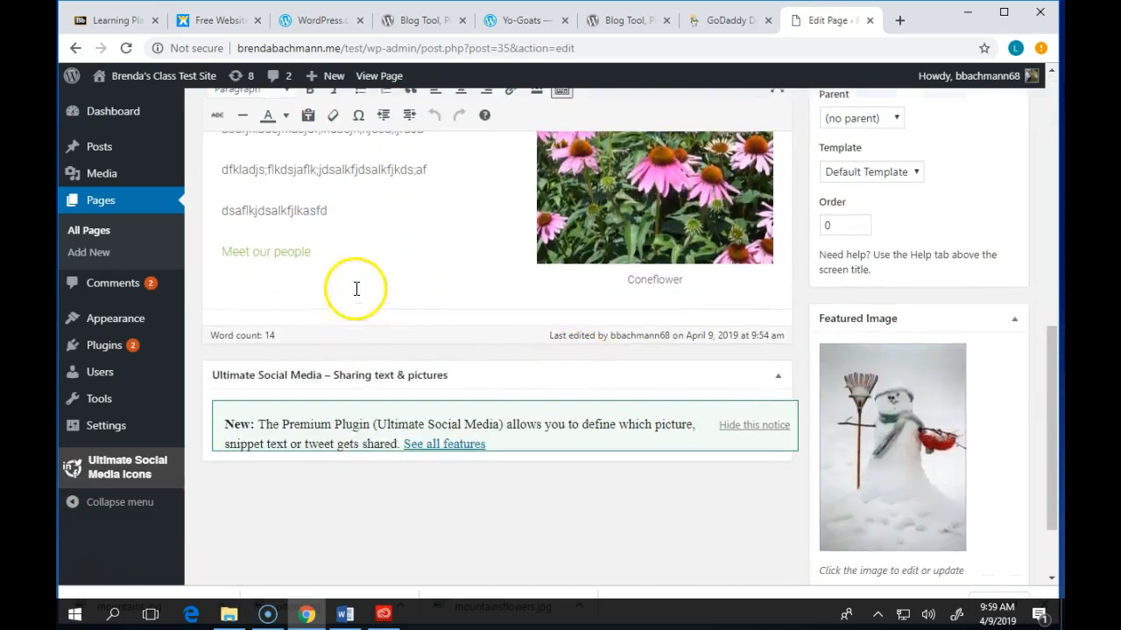
pyautogui.click(356, 289)
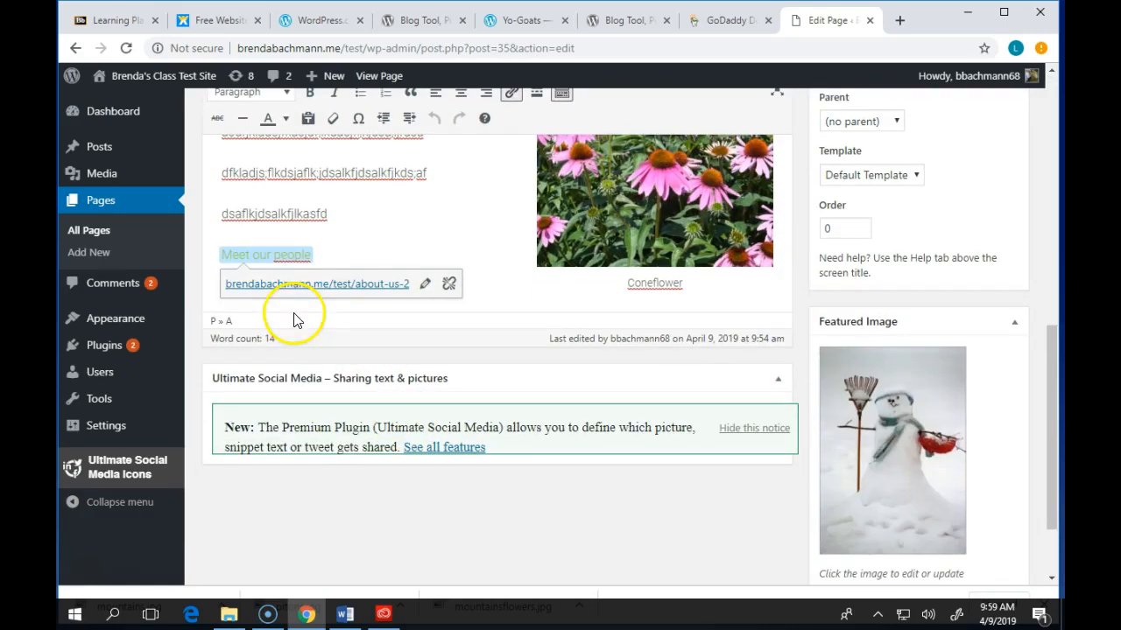
pyautogui.click(516, 298)
pyautogui.scroll(3, 517, 254)
pyautogui.click(517, 267)
pyautogui.click(211, 243)
# - Type four lines of filler text, each on its own line, above the opening sentence
pyautogui.write('dmskfkjsdkjfh')
pyautogui.press('Return')
pyautogui.write('dsfjkhdsjkfhaskl')
pyautogui.press('Return')
pyautogui.write('kjdskjhfskjahfdkjsd')
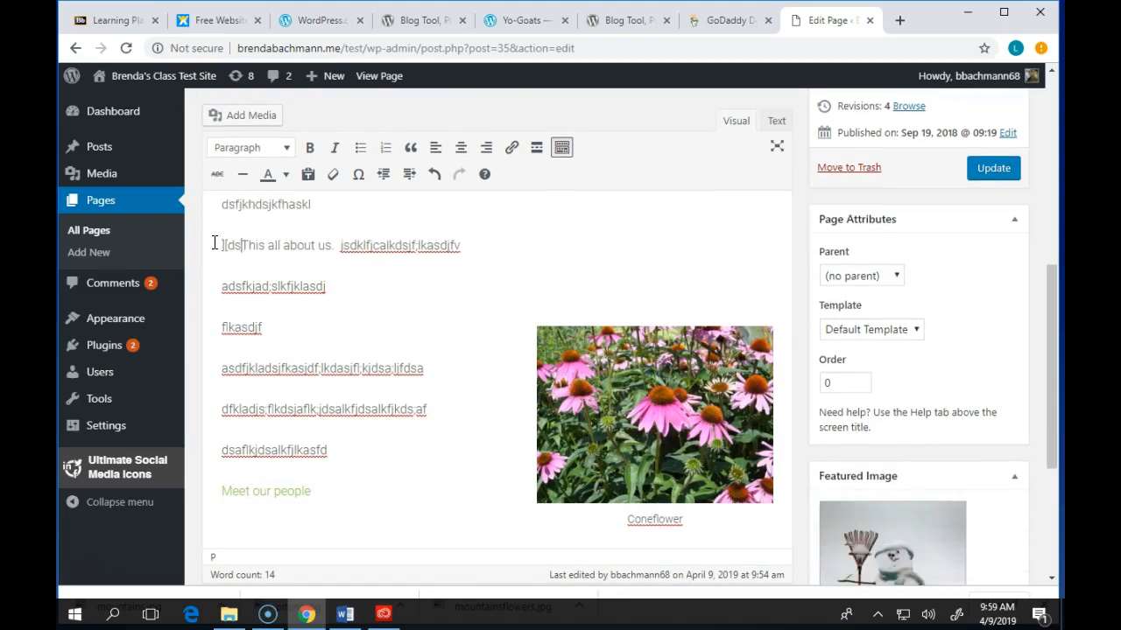
pyautogui.press('Return')
pyautogui.press('Return')
pyautogui.write('dkjhfaksjhf')
pyautogui.press('Return')
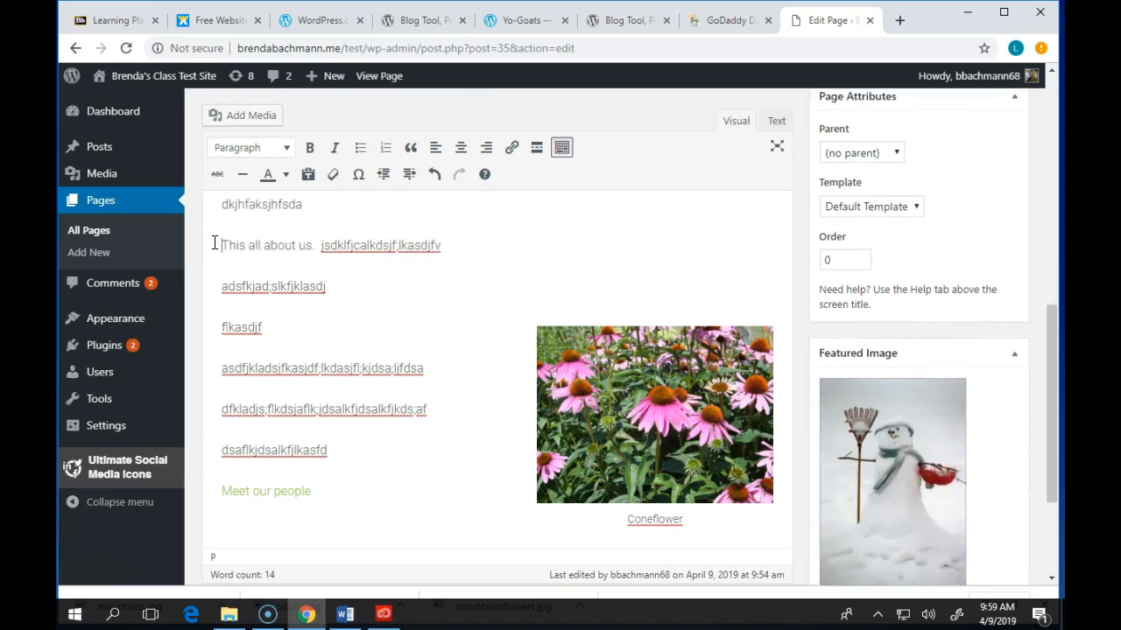
# - Save the About Us page with Update
pyautogui.scroll(5, 988, 363)
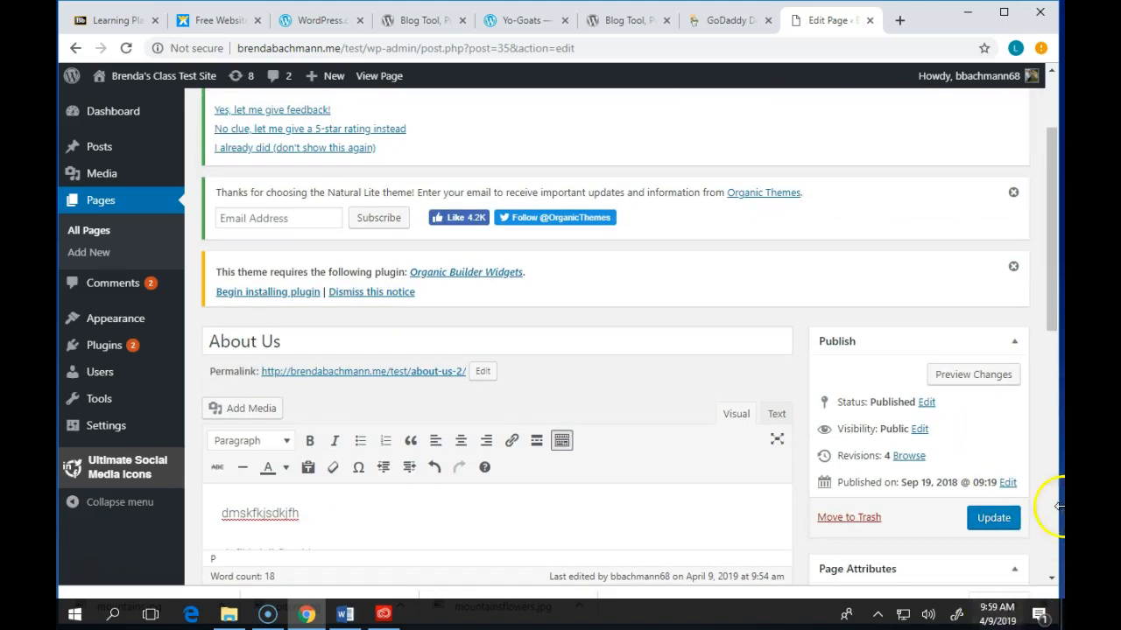
pyautogui.click(984, 521)
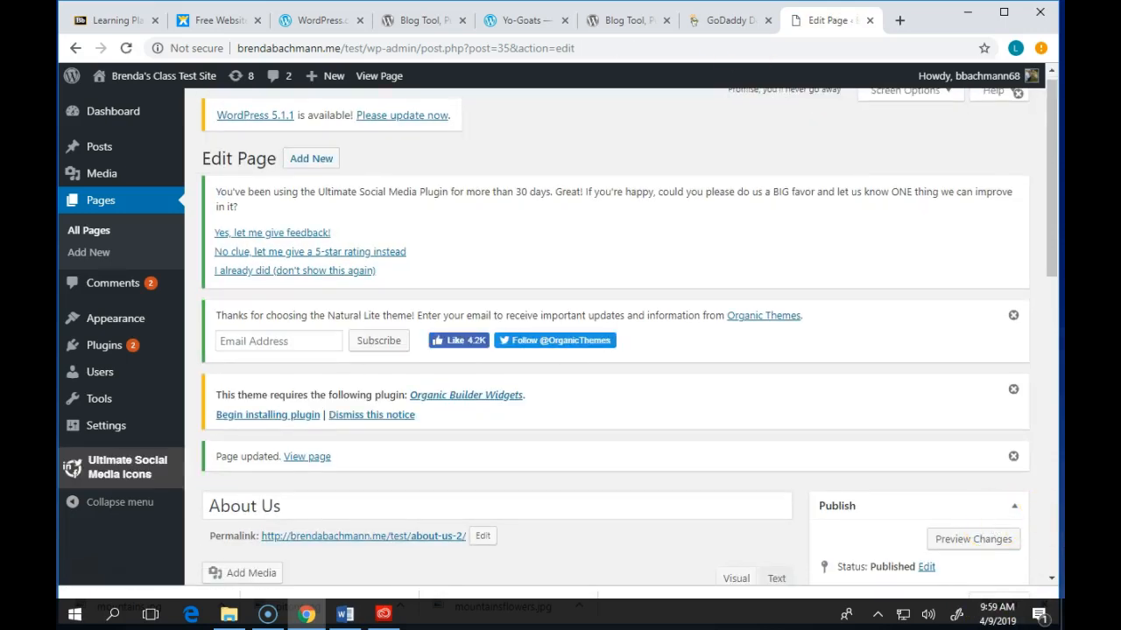
pyautogui.click(101, 375)
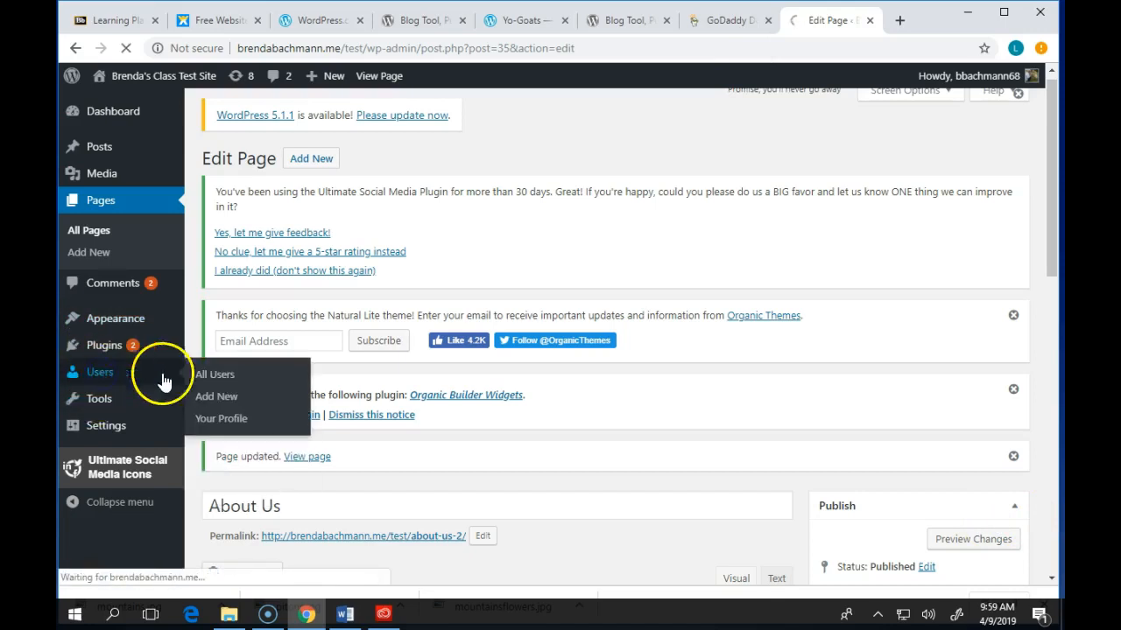
# - Scroll through the All Users list showing the single Administrator account with 10 posts
pyautogui.scroll(-2, 610, 333)
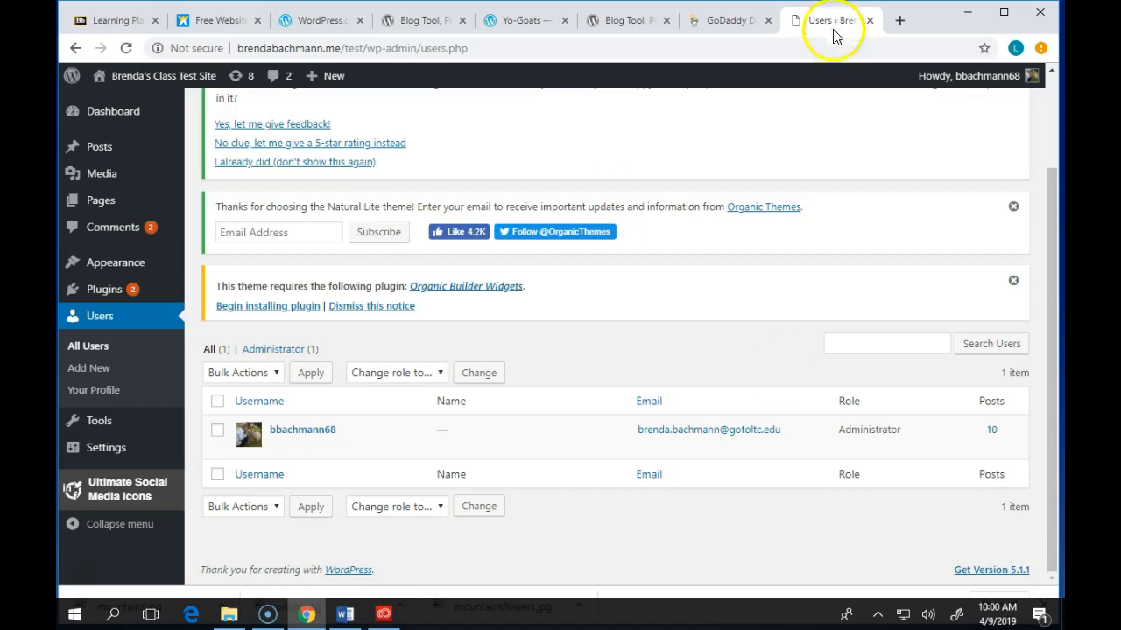
pyautogui.scroll(3, 750, 187)
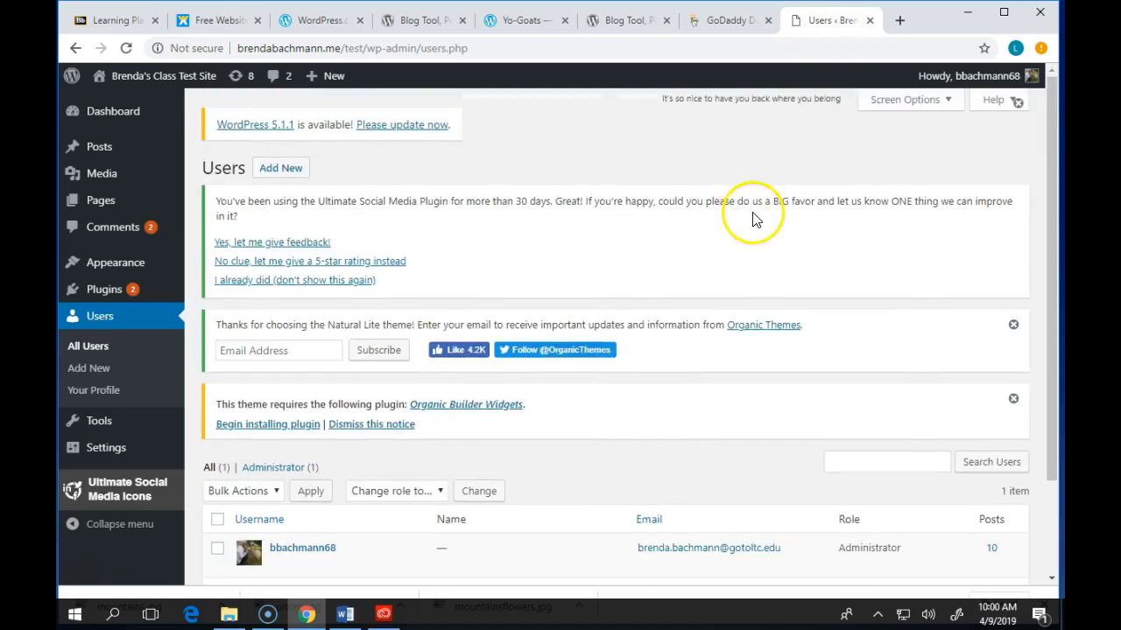